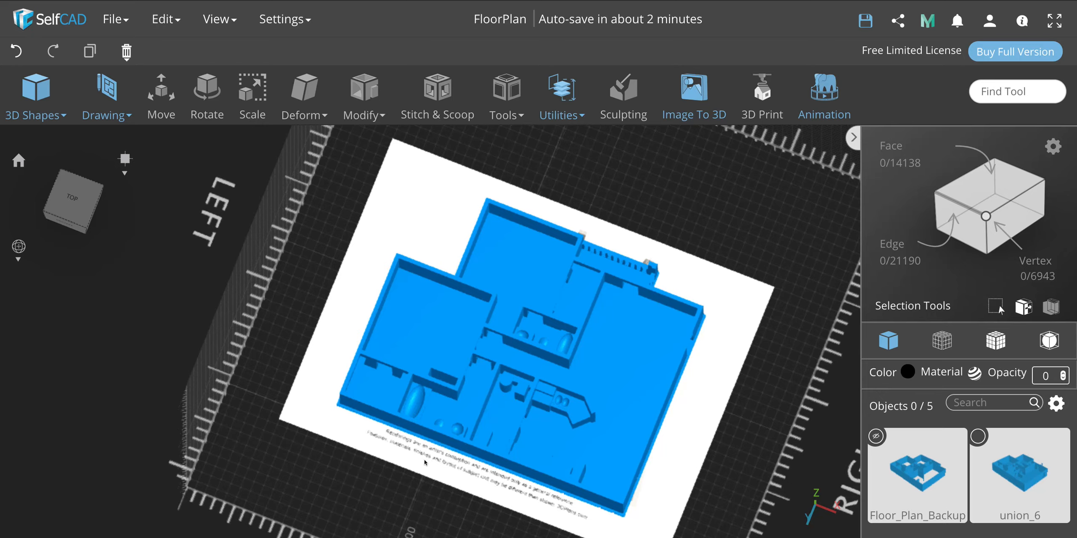
Examine the completed floor plan model's rooms, fixtures and walls up close, at an angle and from directly above.
left_click_drag(424, 460, 538, 330)
scroll(537, 330, "up", 5)
scroll(537, 334, "up", 3)
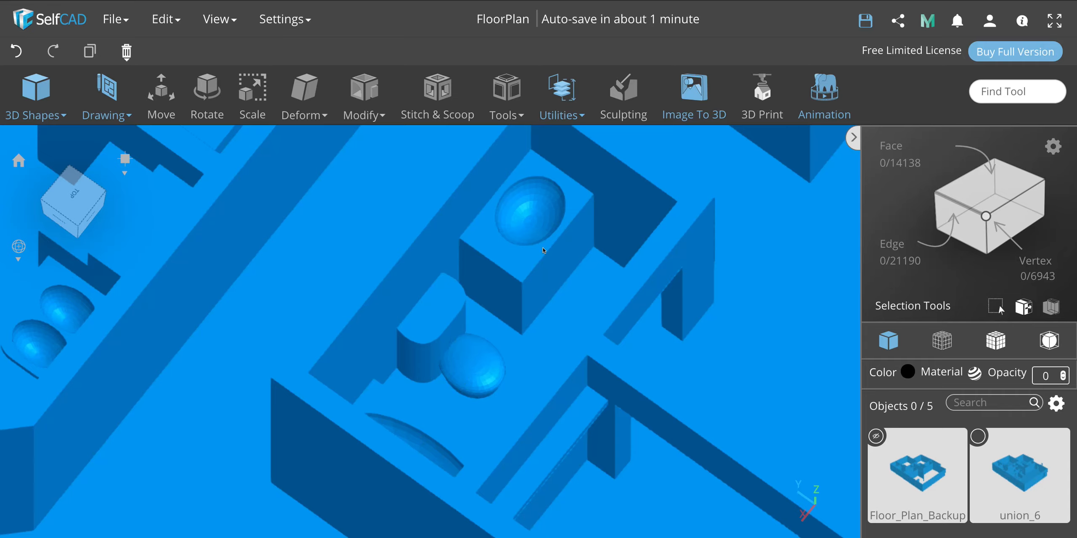
scroll(543, 250, "down", 6)
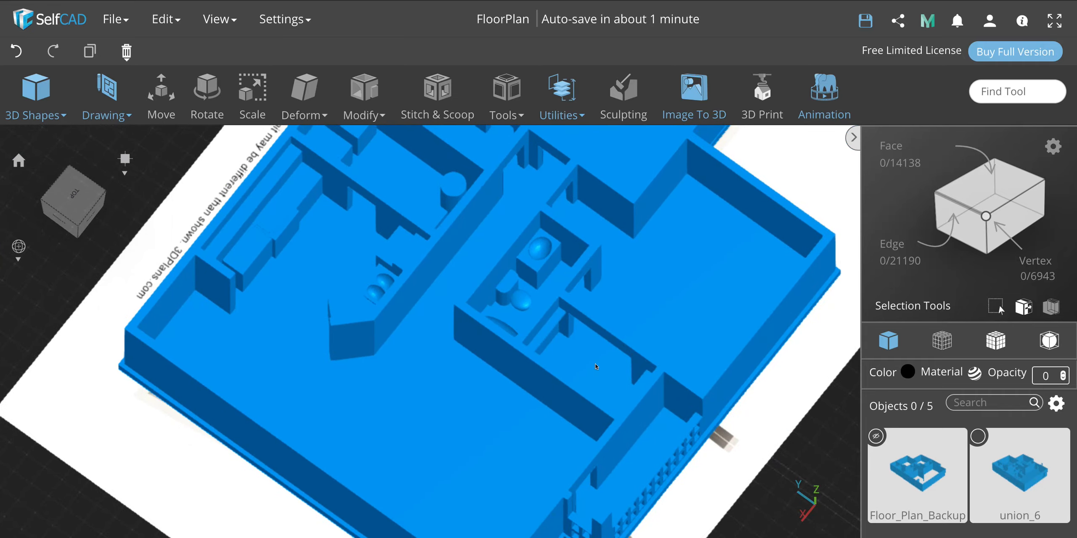
left_click_drag(739, 443, 799, 384)
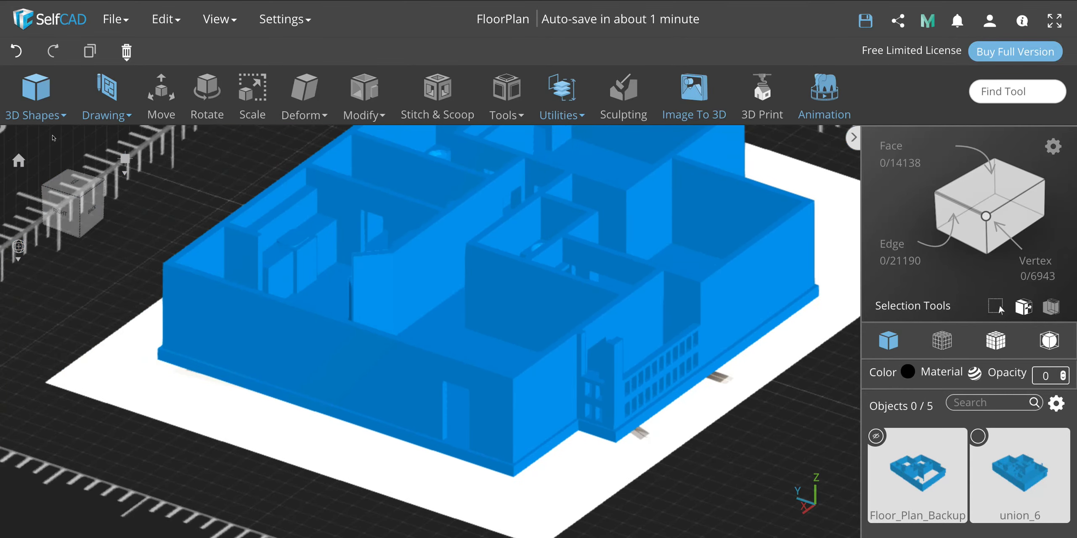
left_click(36, 97)
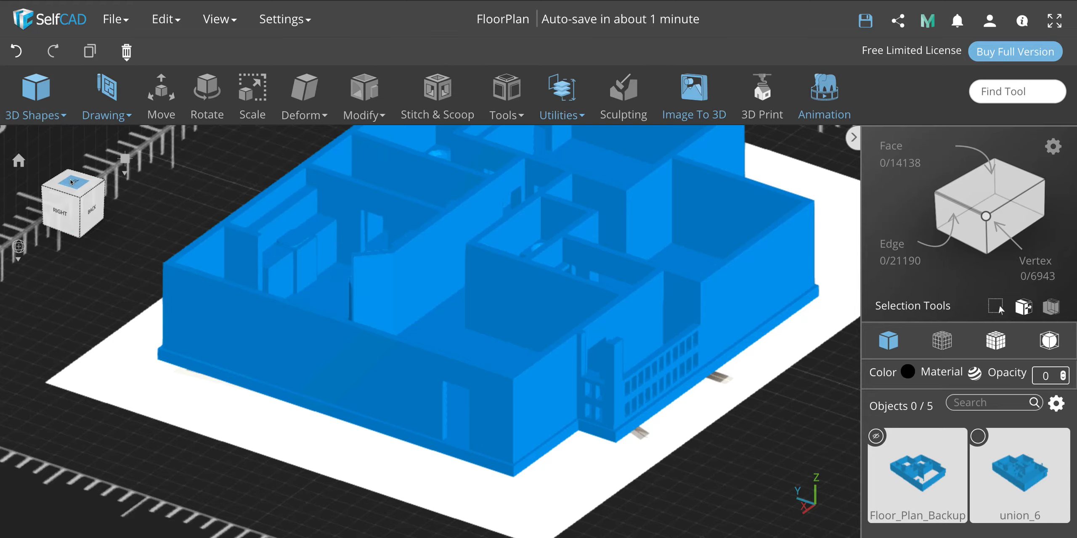
left_click(78, 184)
scroll(778, 421, "down", 3)
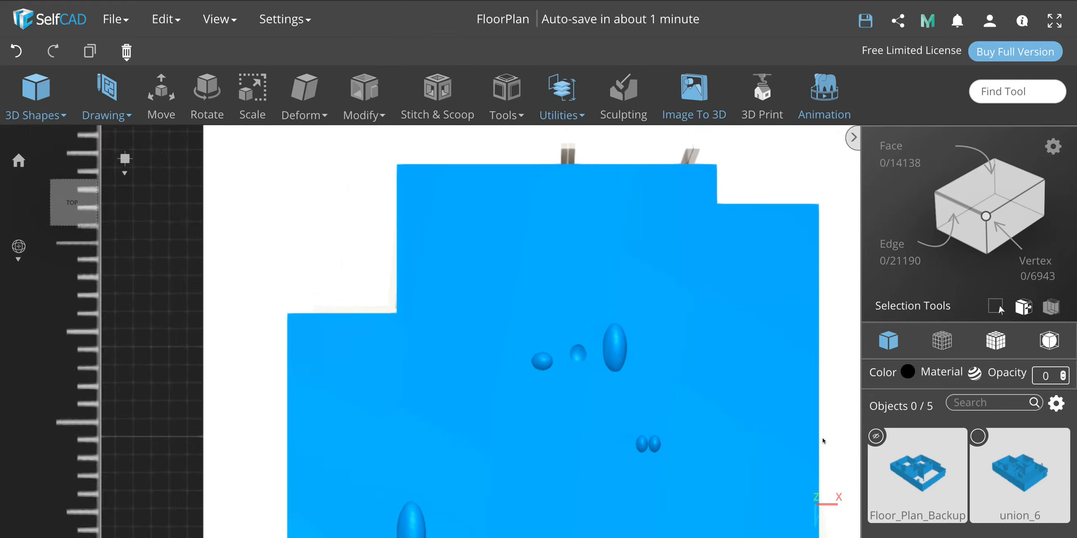
middle_click_drag(826, 421, 780, 412)
Rename the union_6 object as golden_floorplan.
double_click(1009, 513)
type("golden")
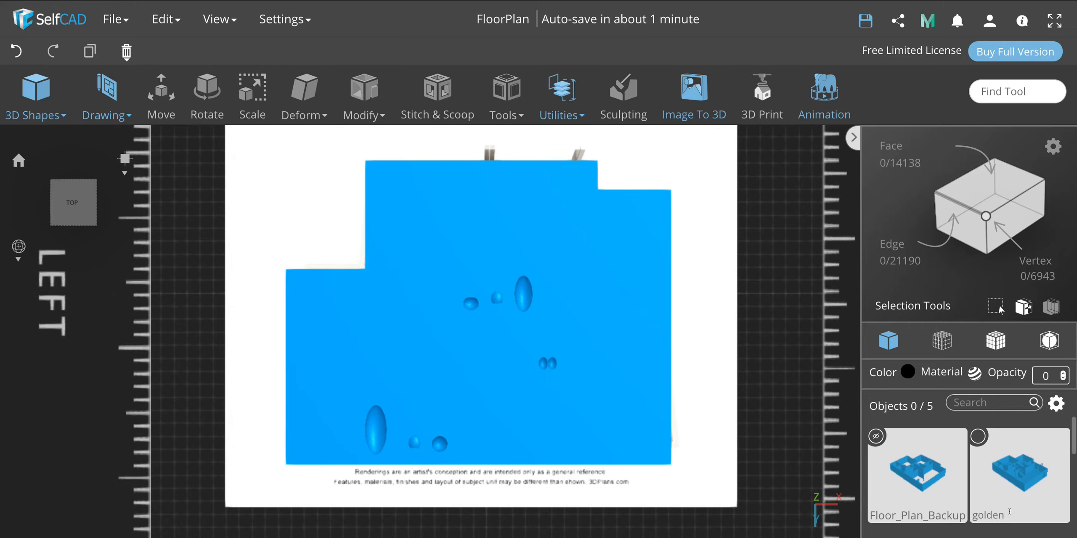
type("_floorplan")
key("Return")
left_click(734, 411)
Hide the golden_floorplan object so only the outline and reference image remain in the scene.
left_click_drag(720, 414, 713, 289)
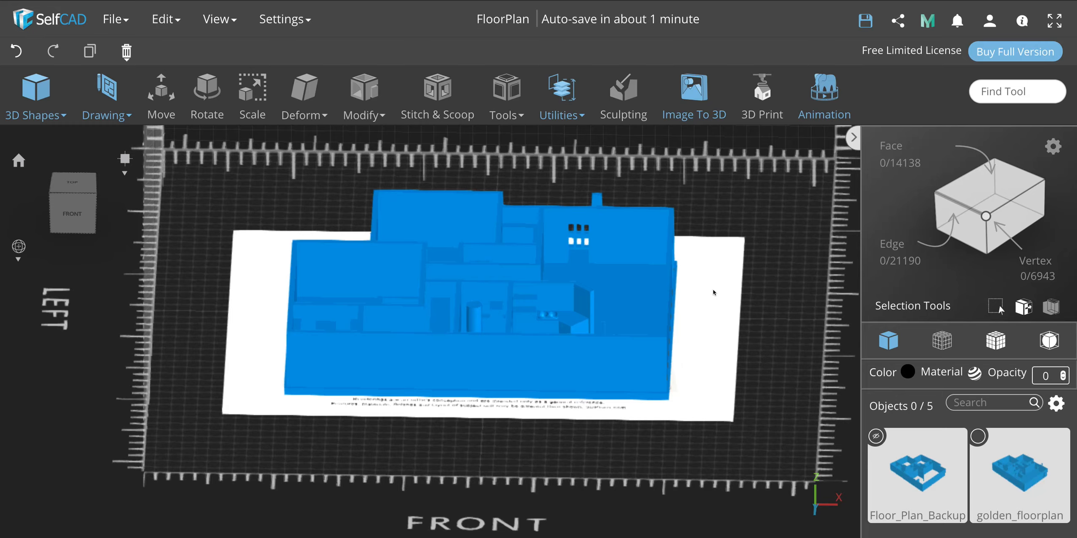
left_click(974, 440)
left_click(974, 440)
left_click(1056, 404)
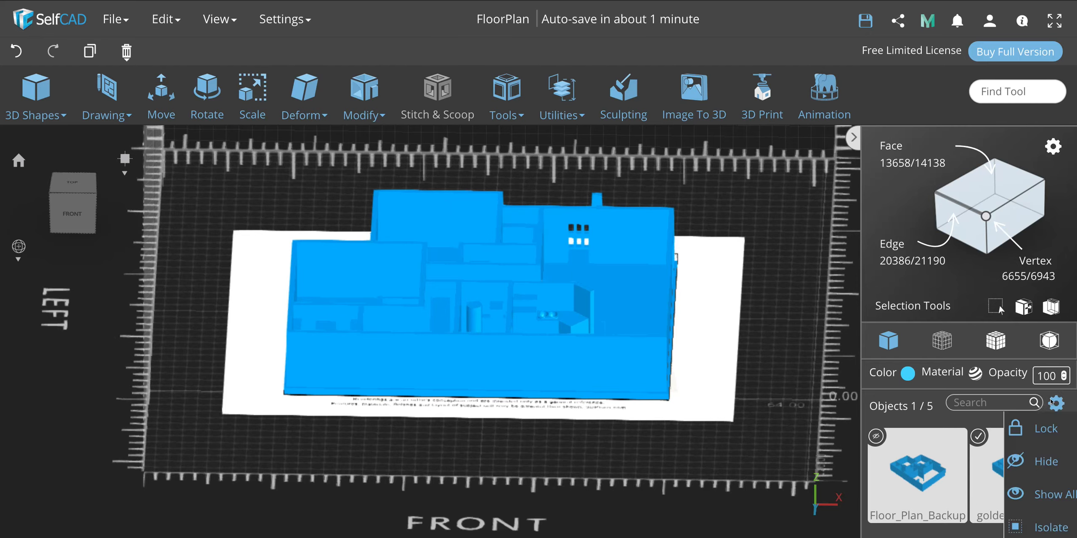
left_click(1035, 462)
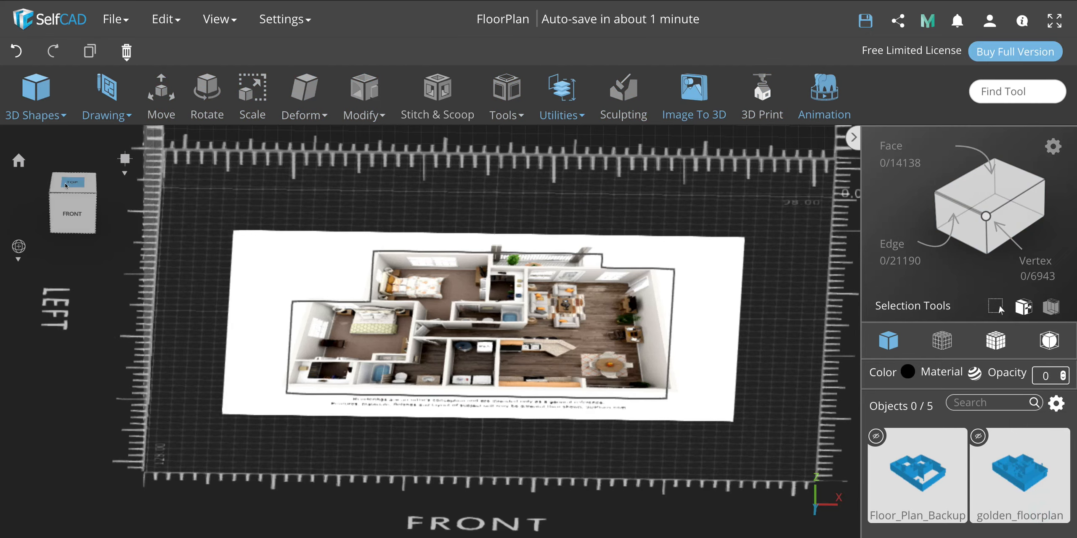
Switch to the top view and hide the base layout outline object lying over the reference image.
left_click(72, 183)
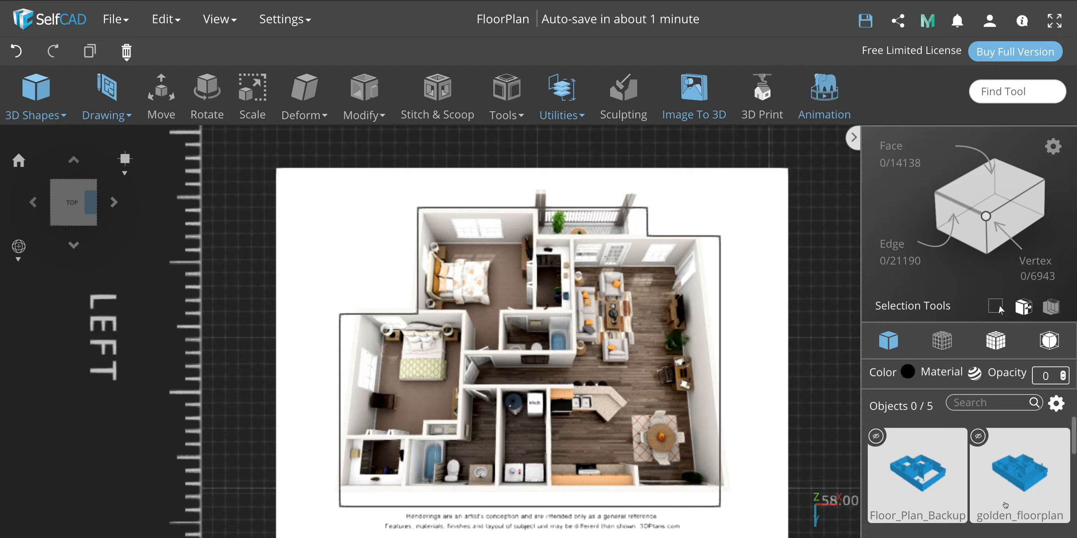
scroll(1008, 506, "down", 2)
scroll(1008, 506, "down", 2)
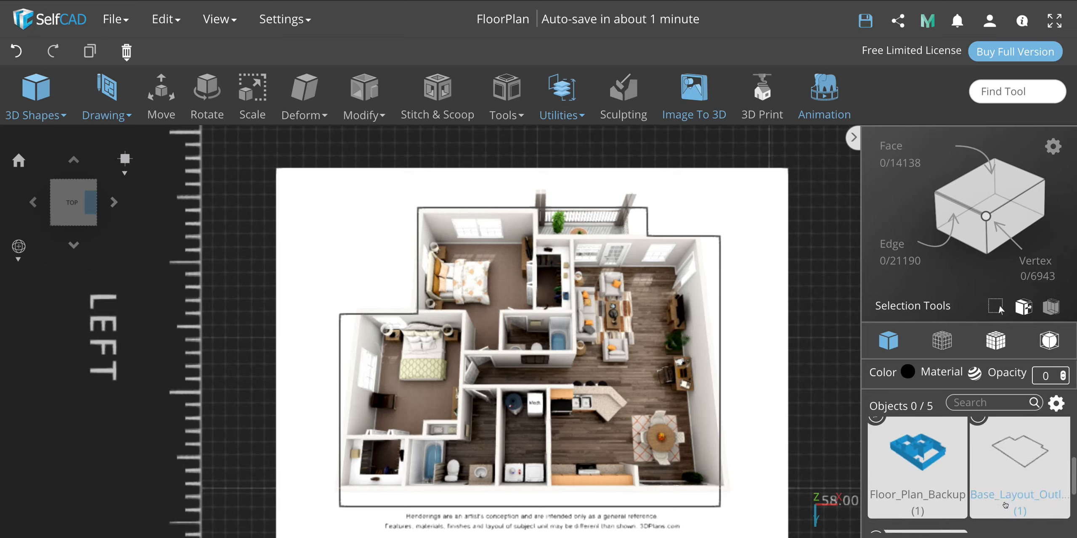
scroll(1009, 506, "up", 2)
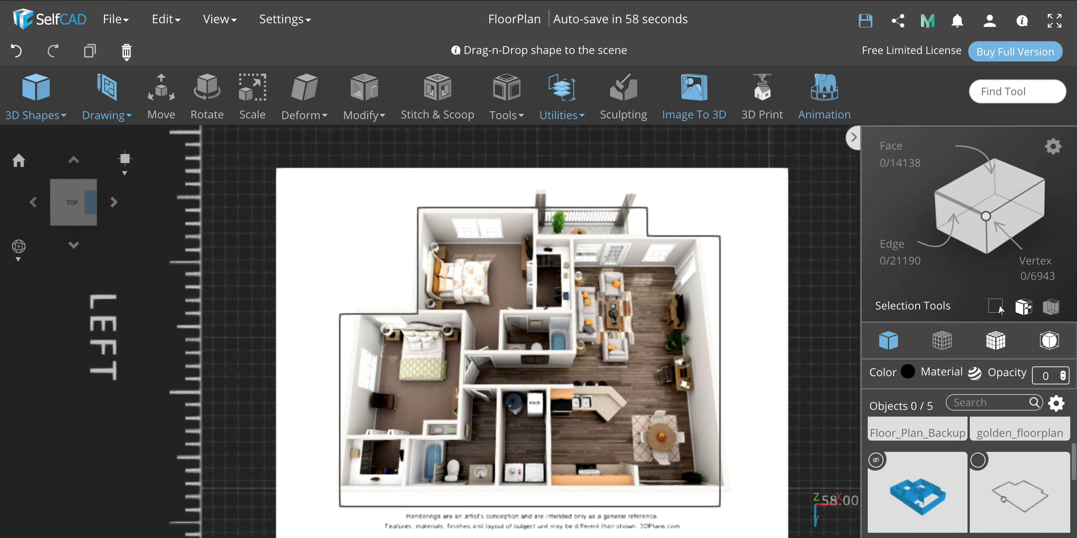
left_click(976, 461)
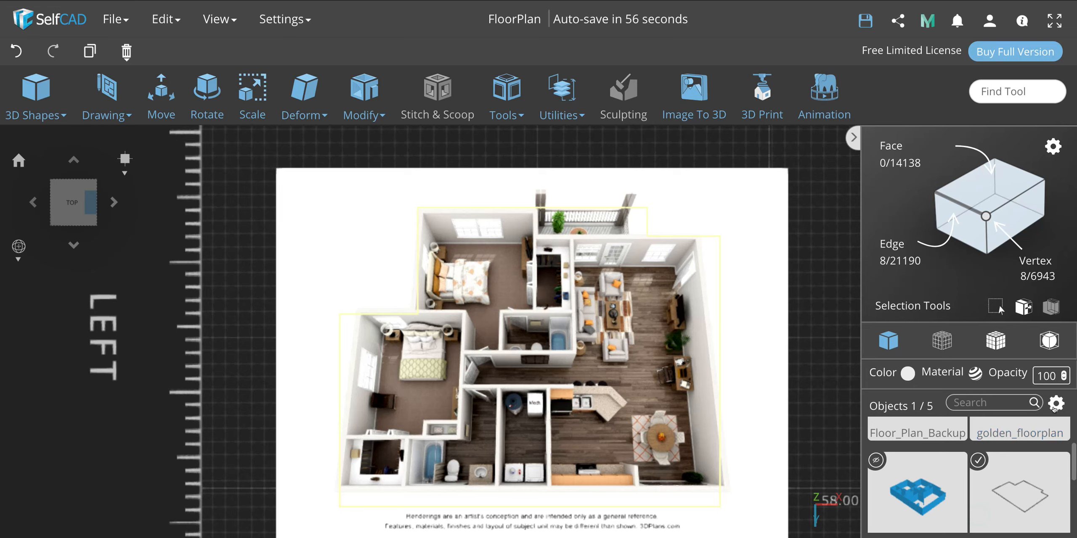
right_click(1005, 421)
left_click(1043, 460)
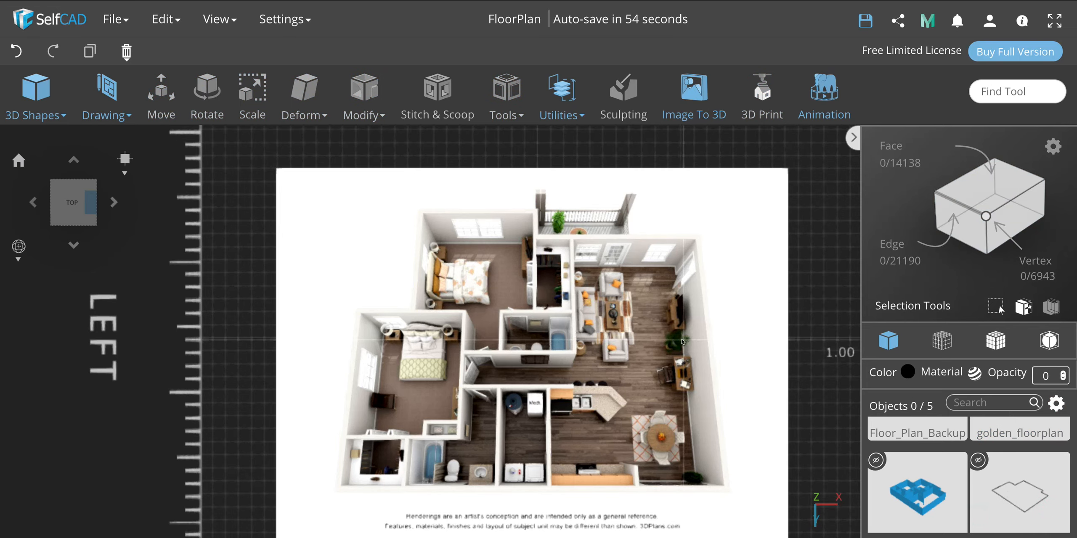
Start a Free Hand drawing over the floor plan reference image.
scroll(682, 341, "down", 2)
scroll(682, 342, "up", 2)
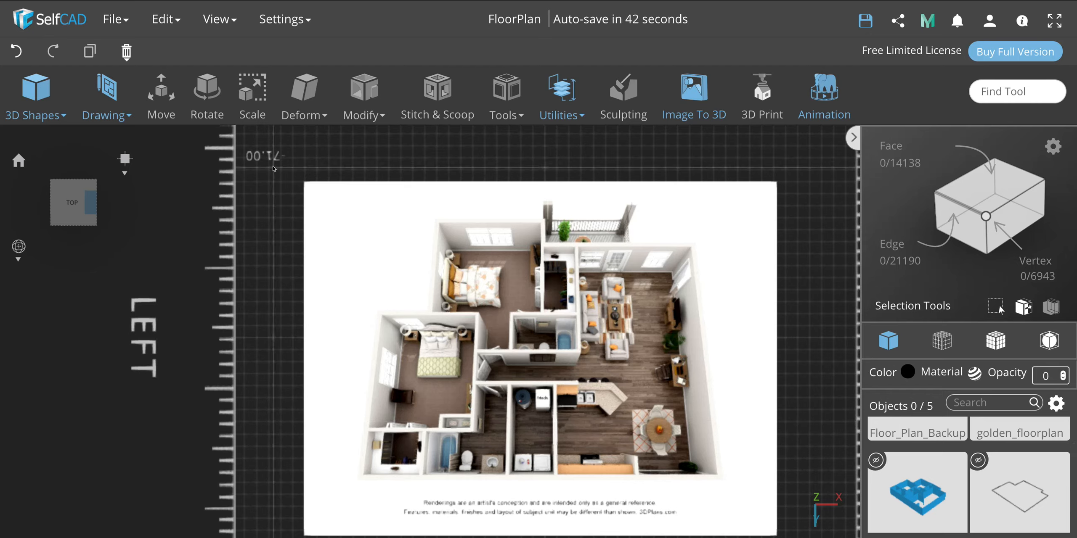
left_click(108, 110)
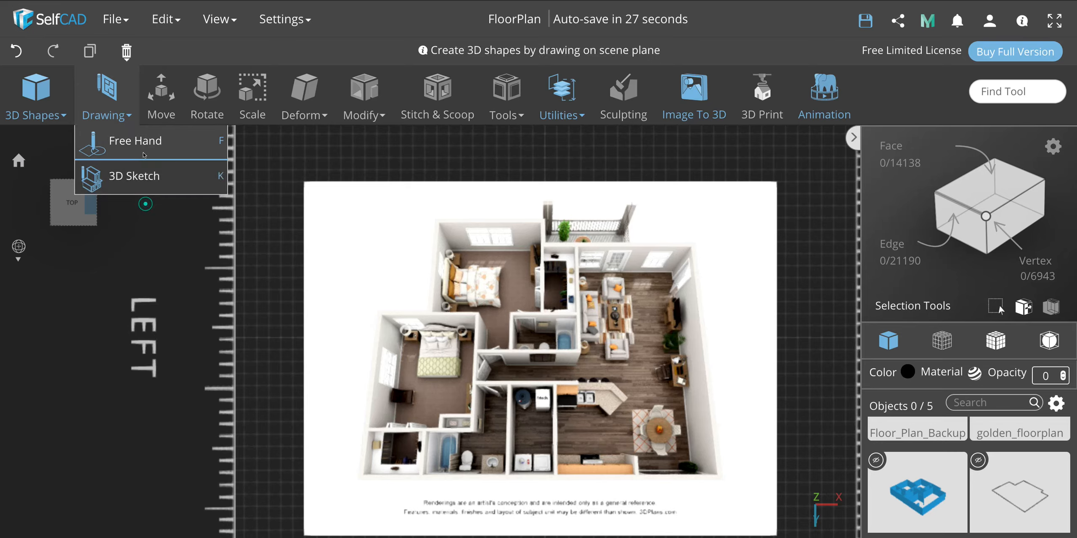
left_click(140, 154)
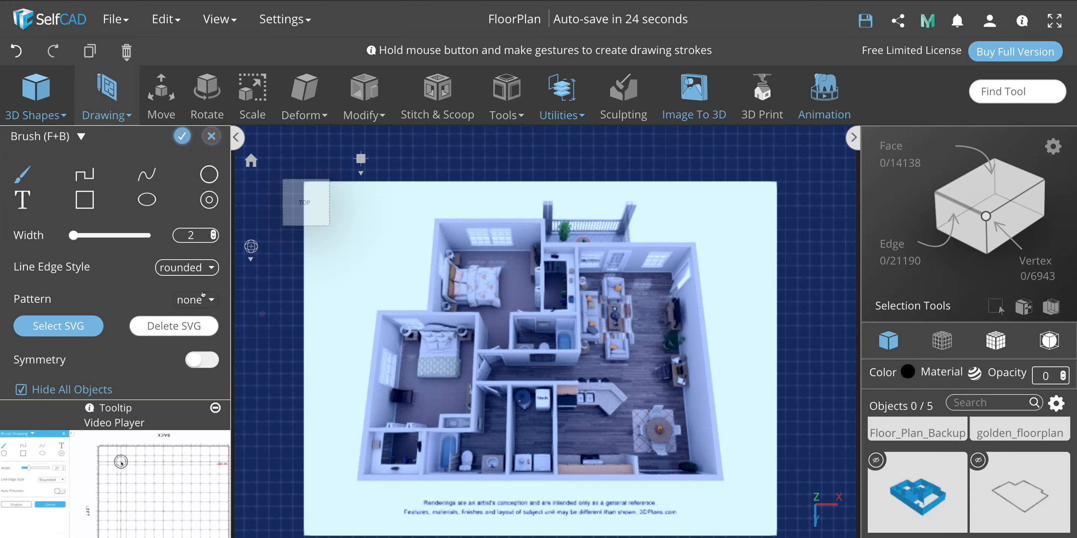
scroll(146, 274, "down", 2)
scroll(146, 274, "up", 2)
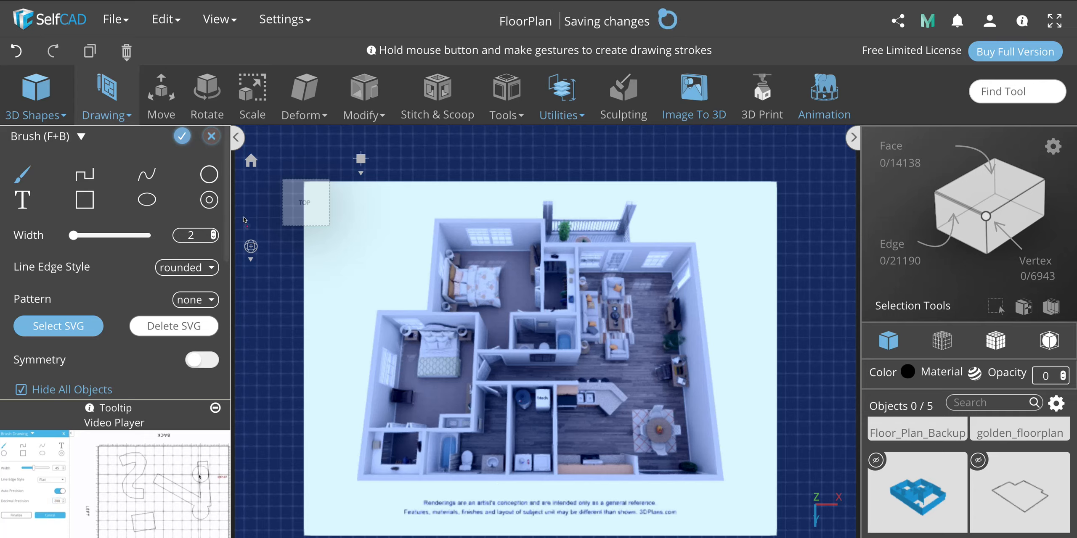
left_click(107, 110)
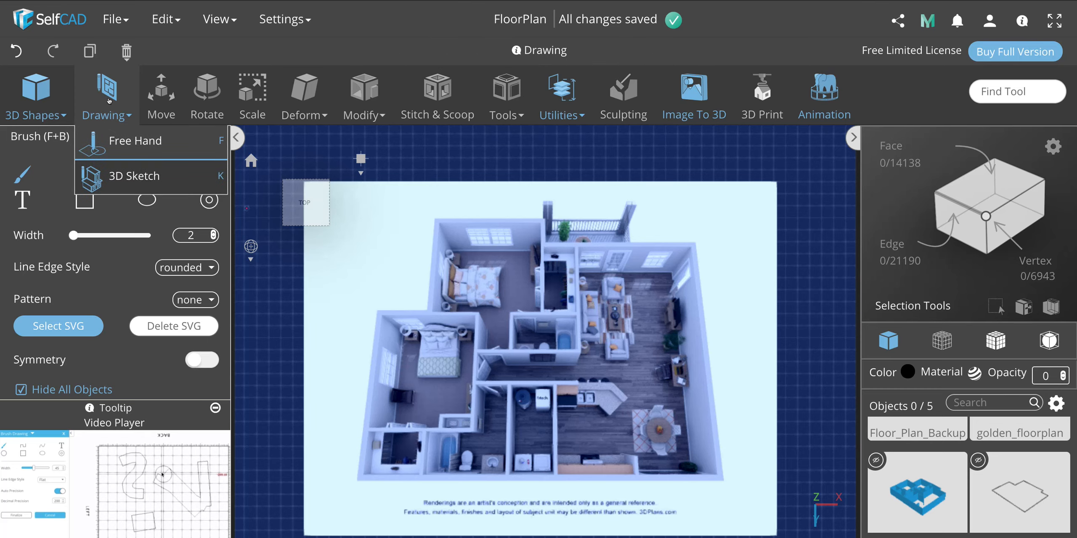
left_click(119, 139)
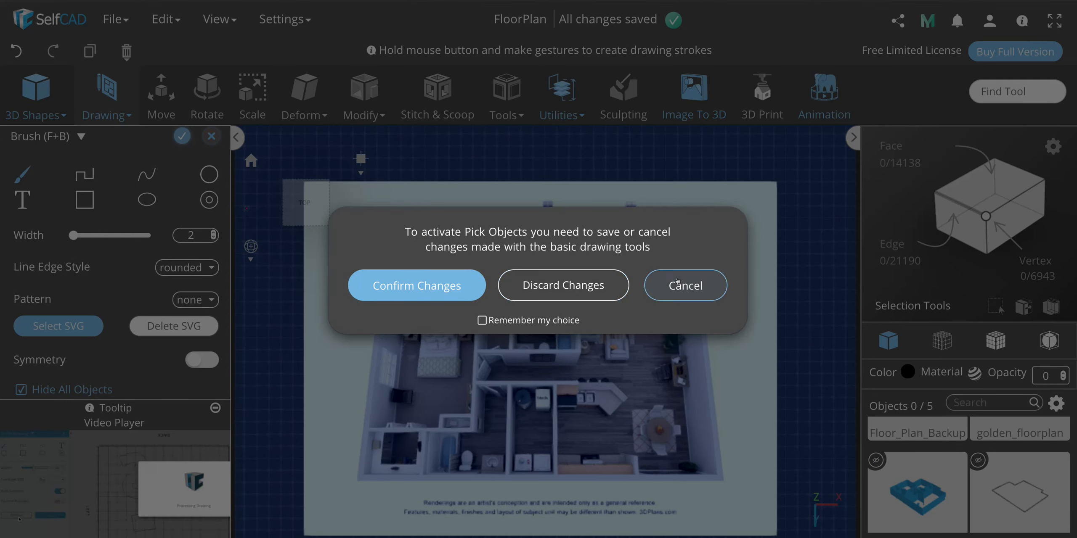
left_click(628, 285)
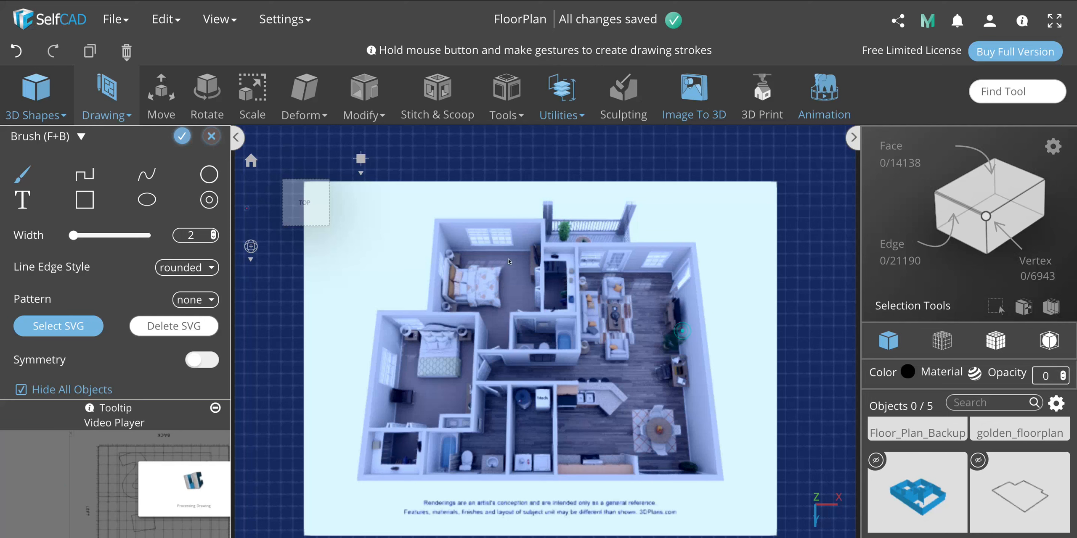
Choose the Rectangle drawing tool, show its Fill Settings and review the Top, Bottom and Holes options.
left_click(84, 197)
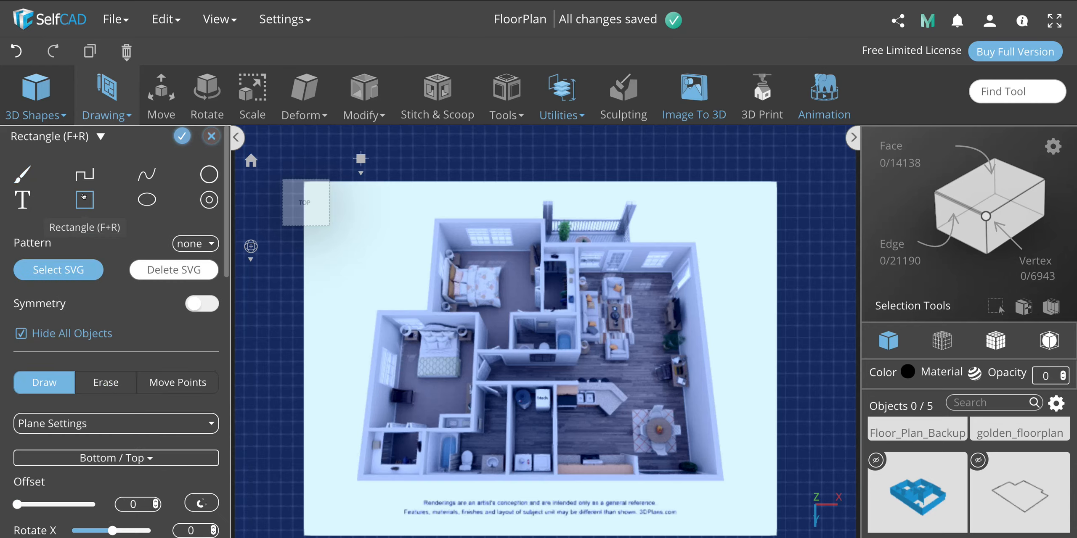
scroll(98, 411, "down", 2)
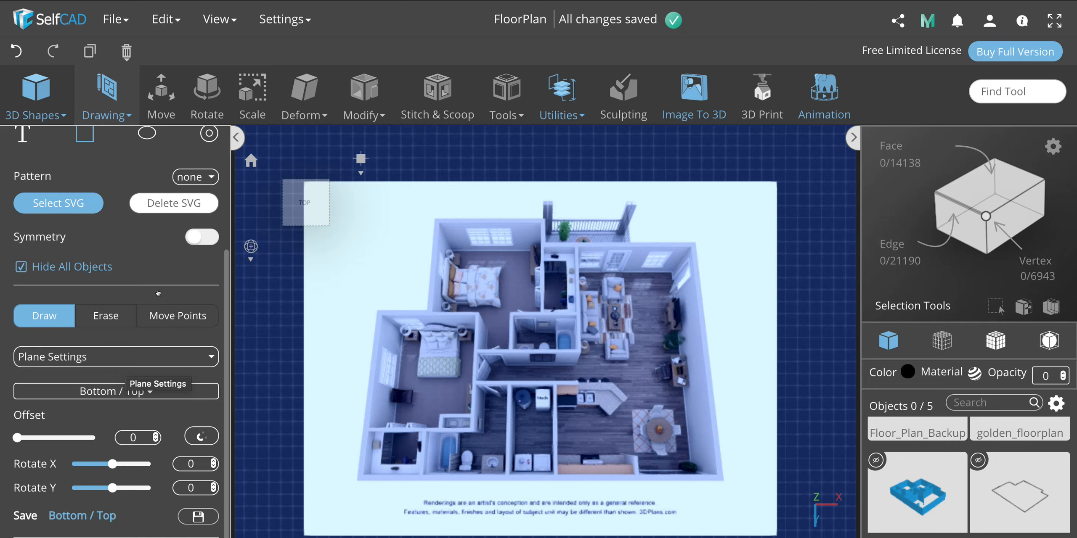
left_click(126, 357)
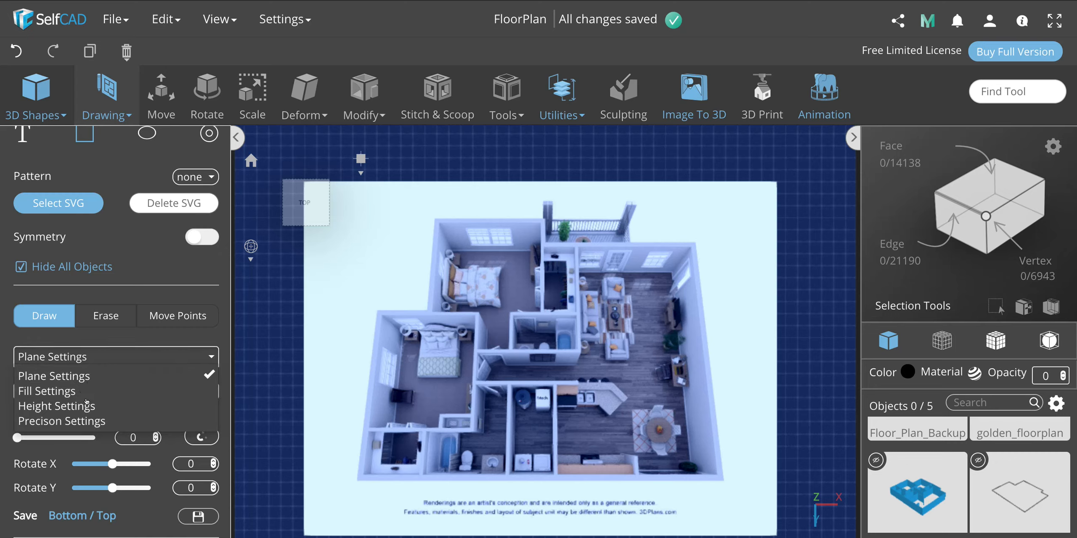
left_click(122, 339)
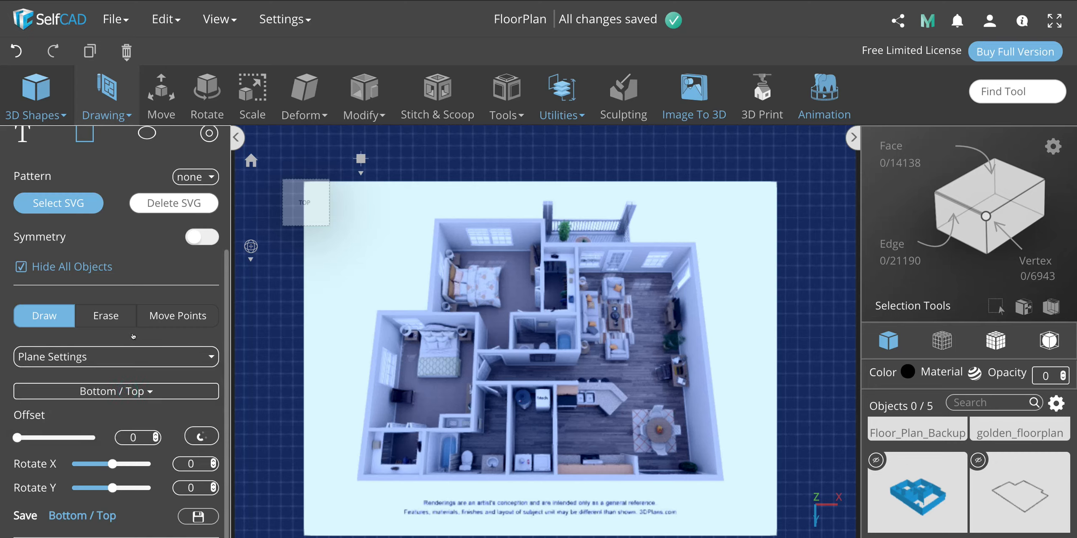
left_click(168, 355)
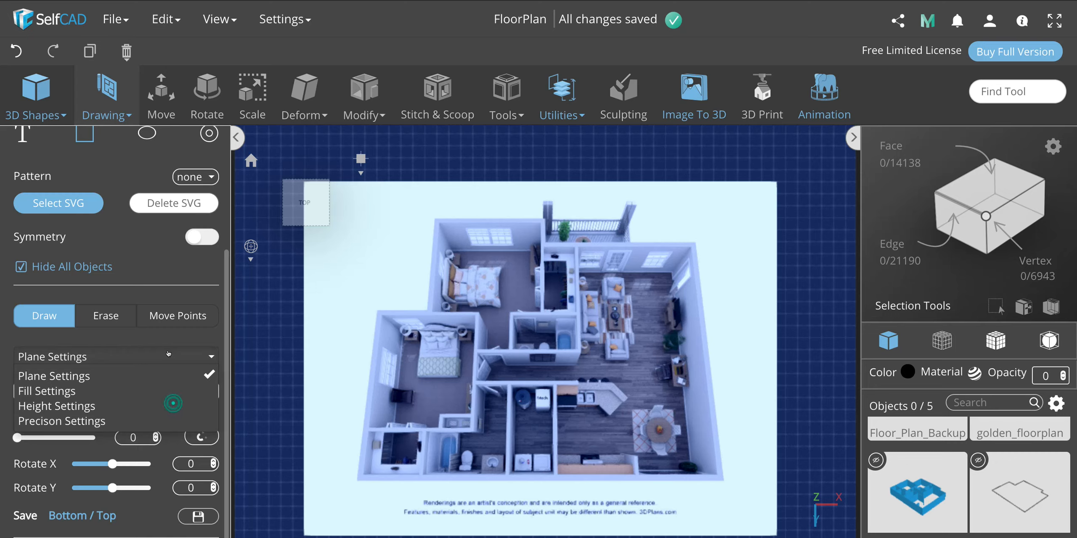
left_click(62, 392)
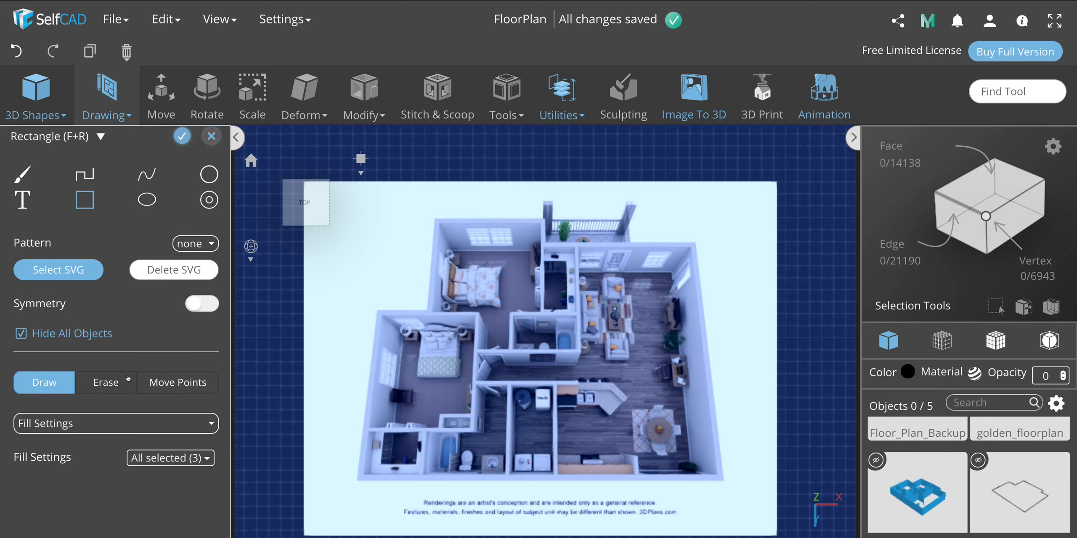
left_click(161, 458)
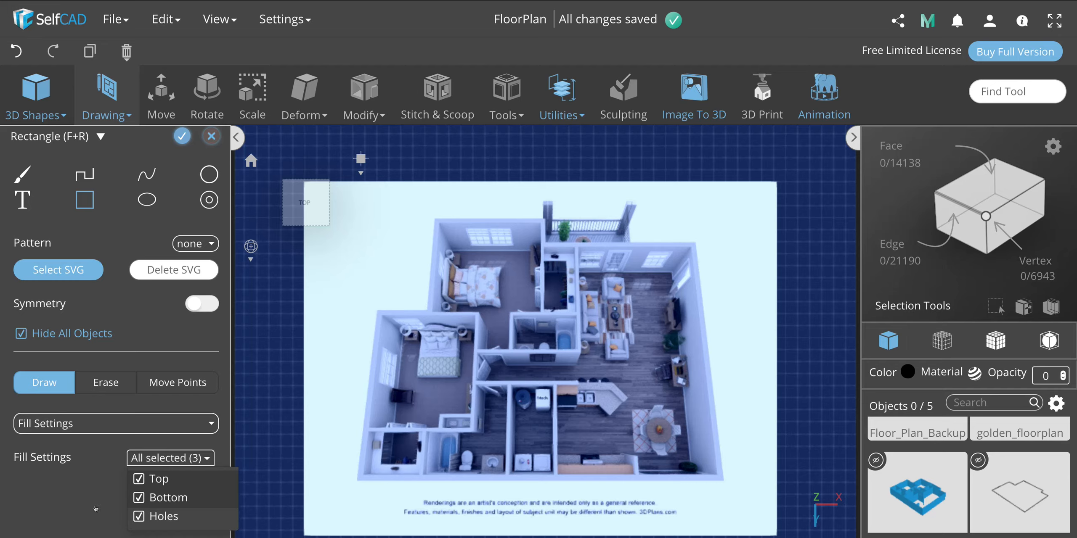
left_click(45, 492)
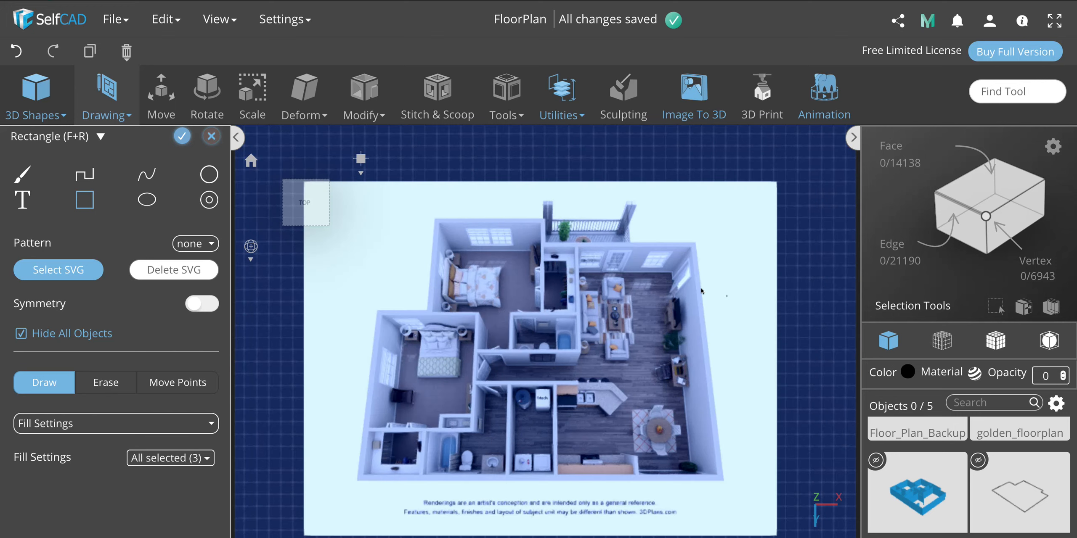
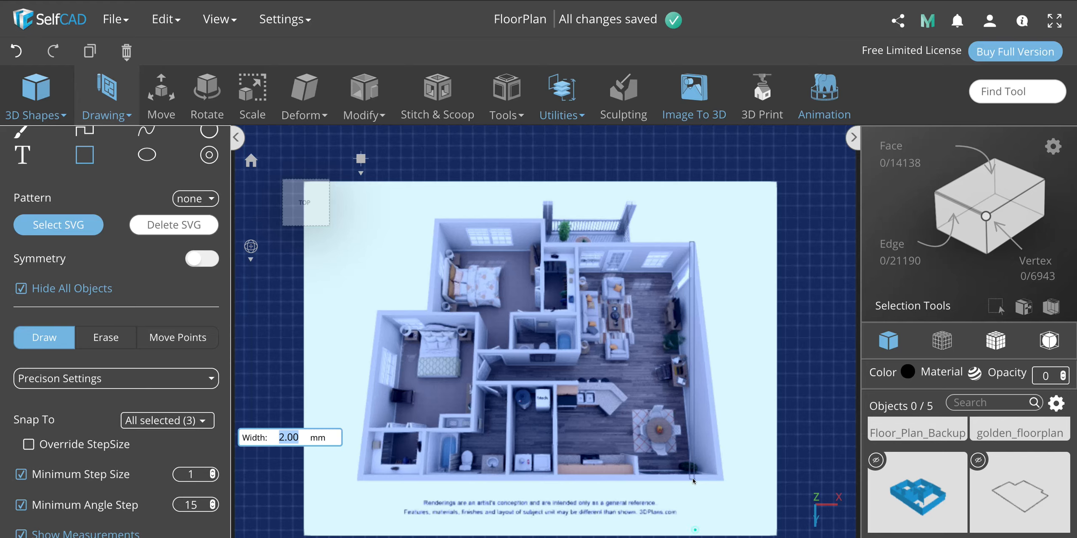
Draw two 2 mm wide rectangular walls tracing the right and lower outer edges of the floor plan image.
left_click(693, 481)
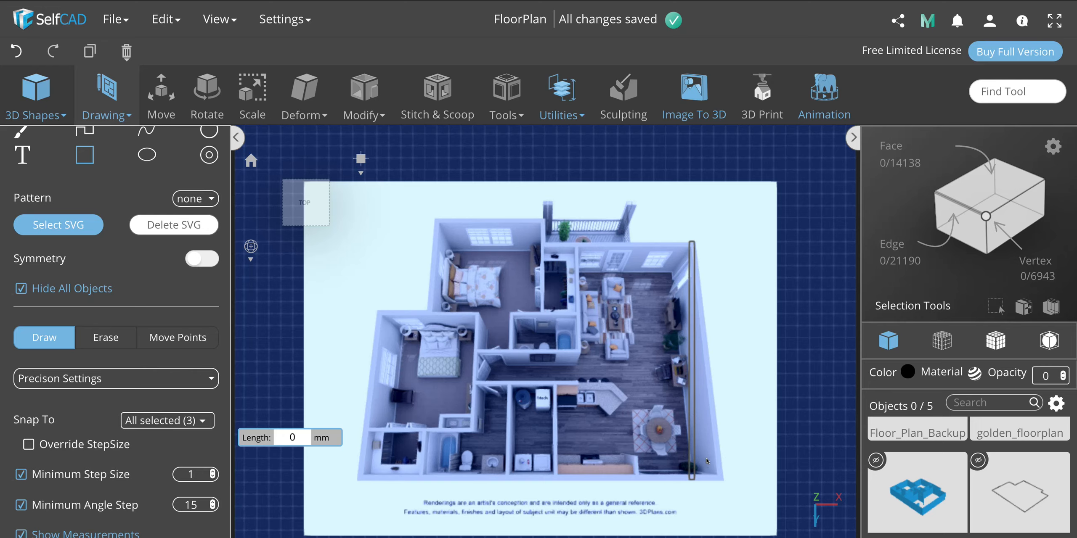
scroll(706, 458, "up", 1)
scroll(706, 459, "down", 5)
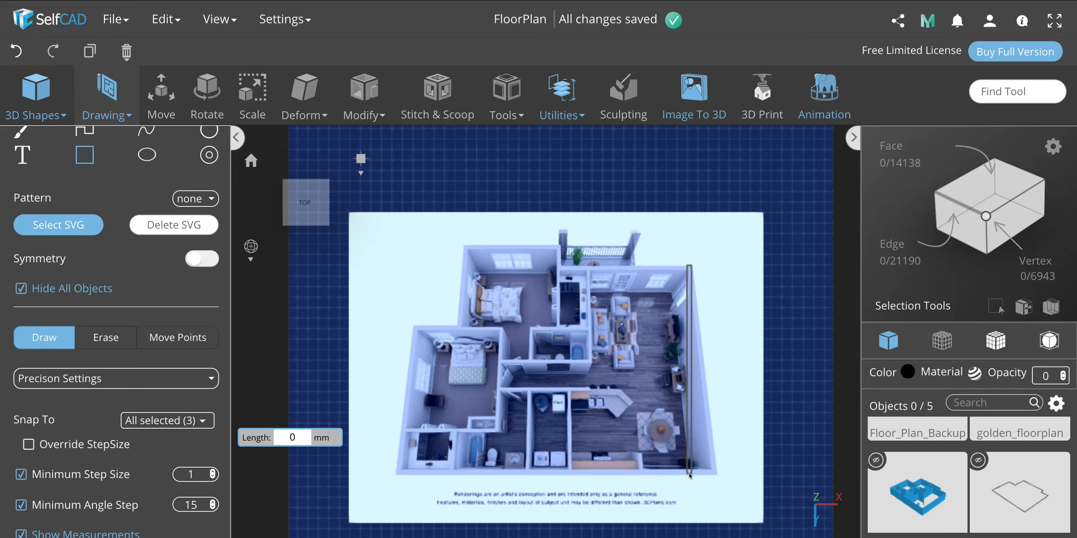
scroll(689, 473, "up", 2)
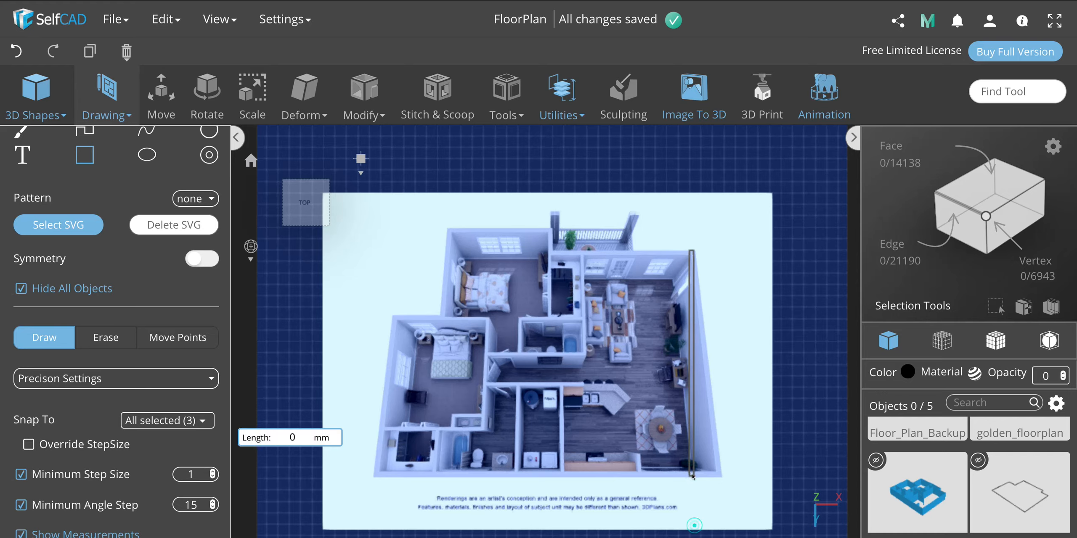
left_click(372, 476)
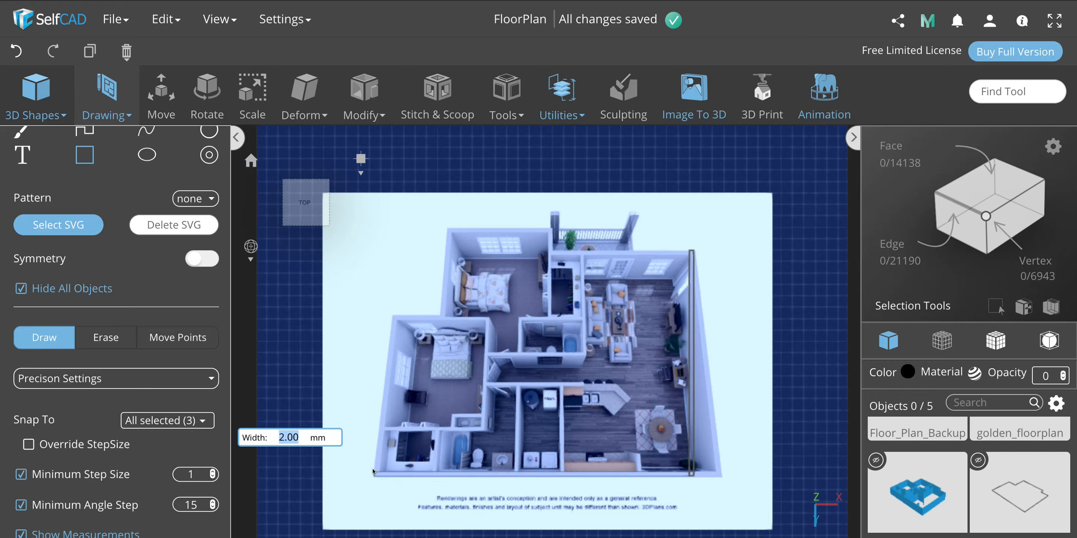
left_click(373, 472)
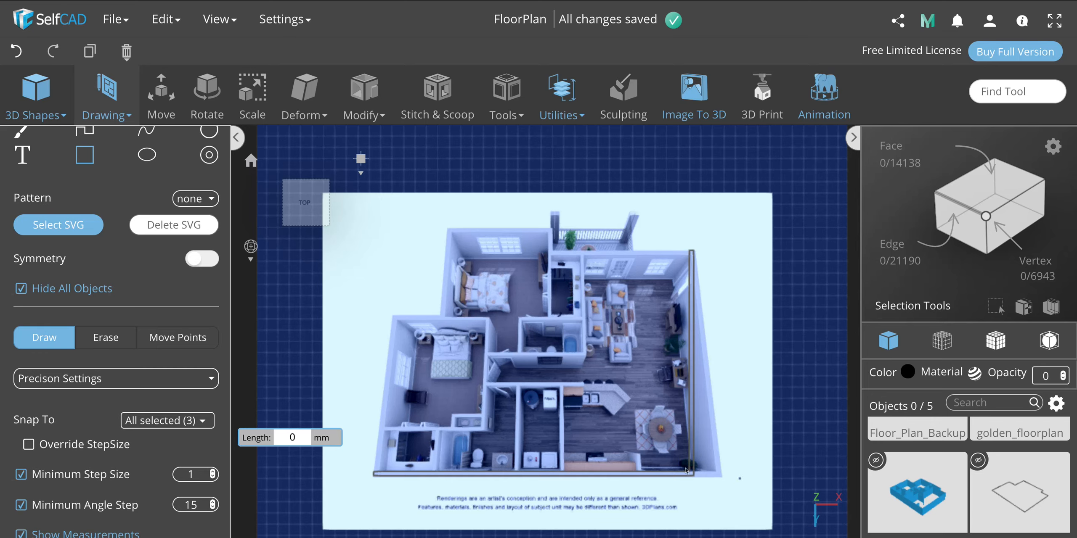
Draw a rectangular wall along the left outer edge, from the lower-left corner up to the level of the lower-left bedroom's upper wall.
scroll(686, 470, "up", 5)
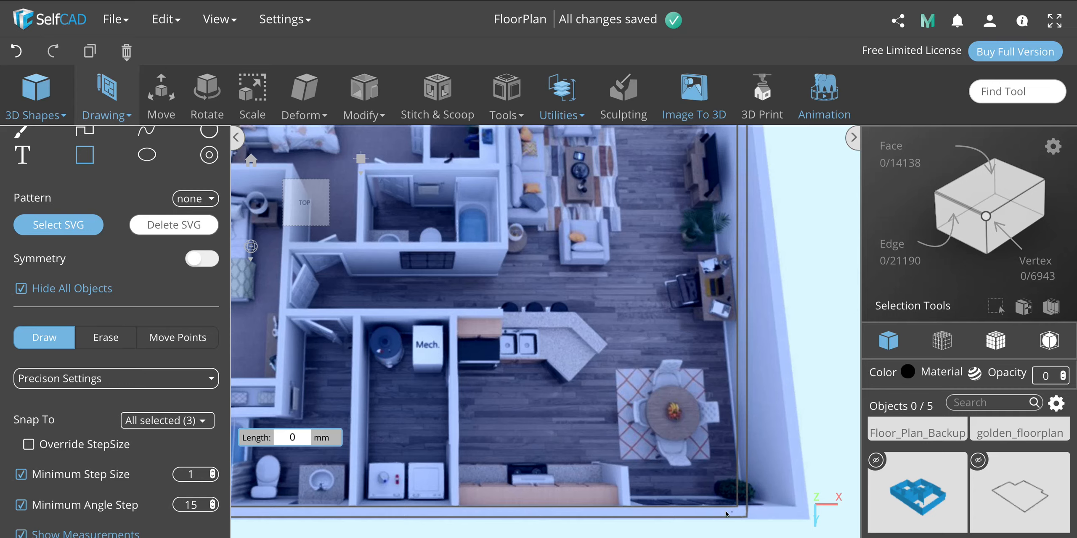
scroll(730, 512, "down", 5)
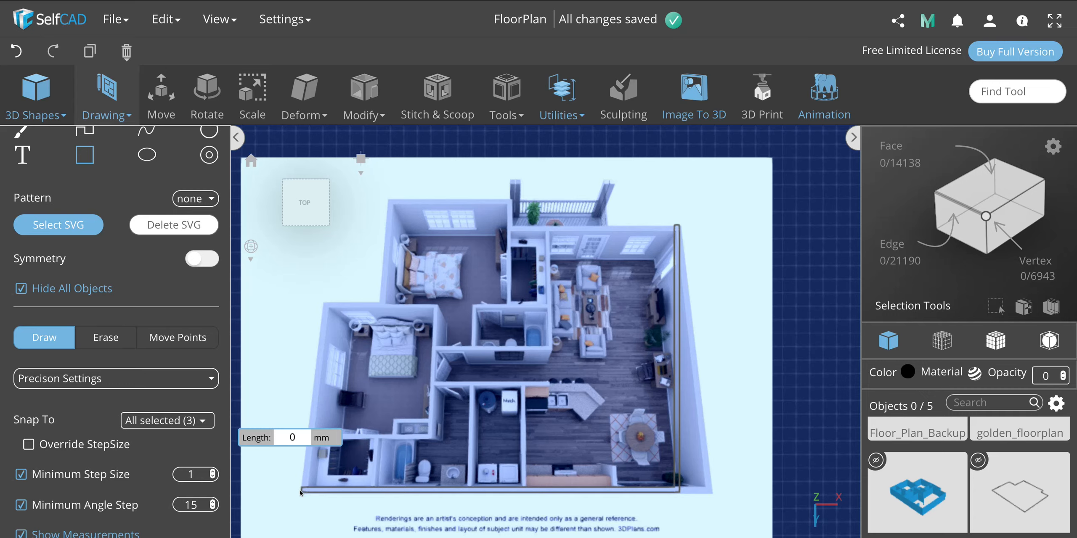
left_click(301, 492)
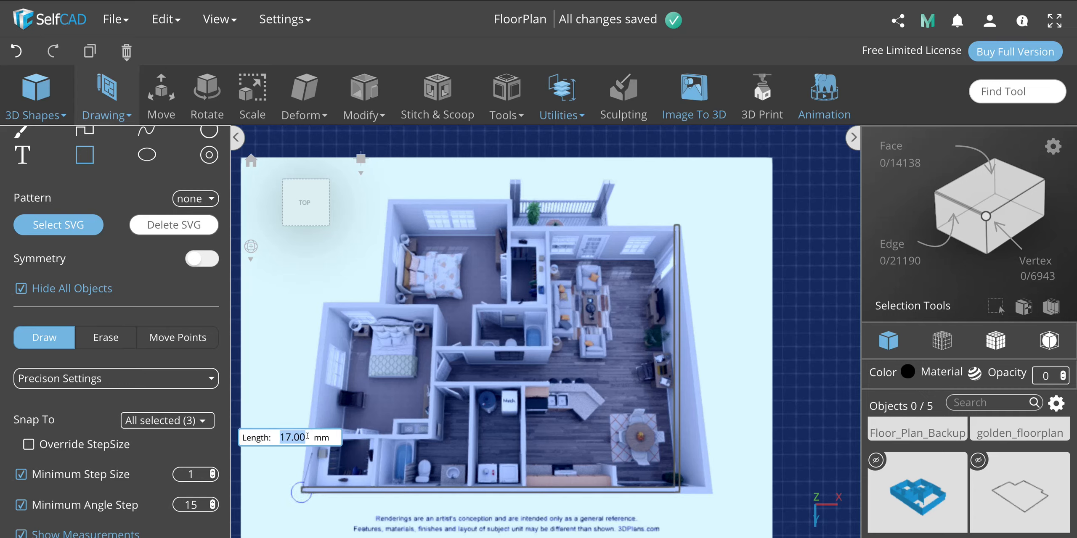
left_click(317, 306)
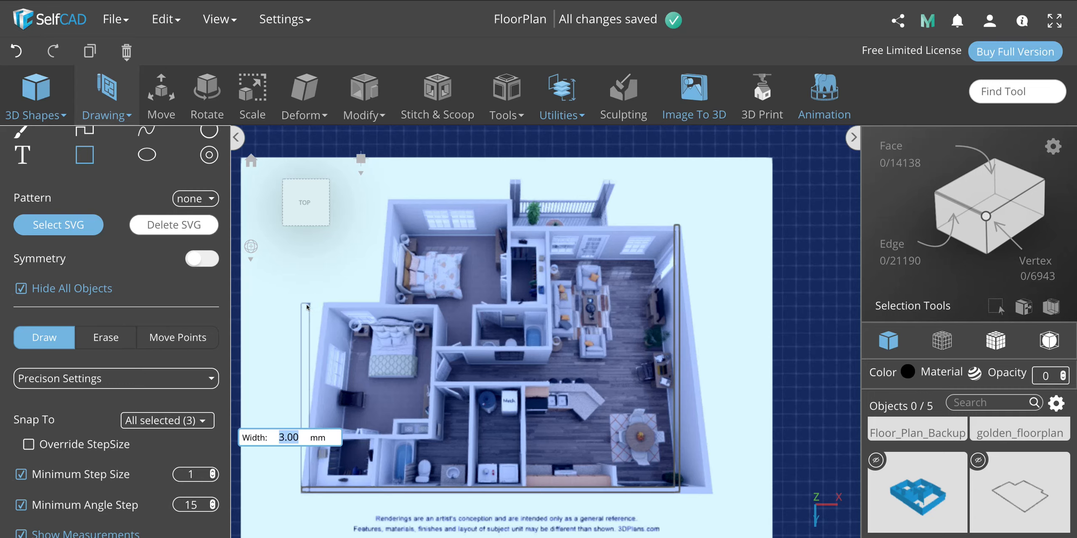
left_click(310, 308)
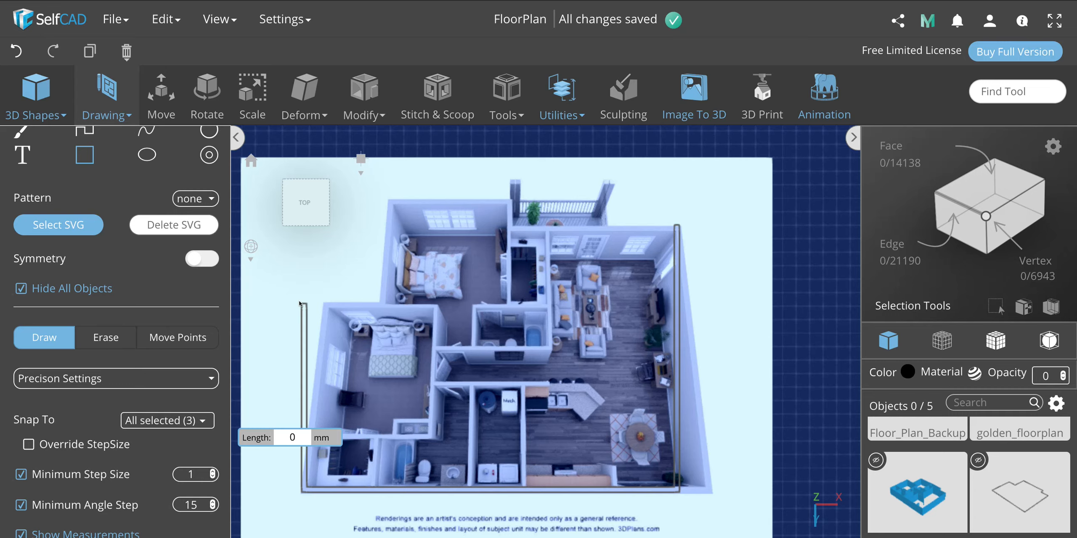
Draw rectangular walls along the upper and right edges of the lower-left bedroom.
left_click(300, 303)
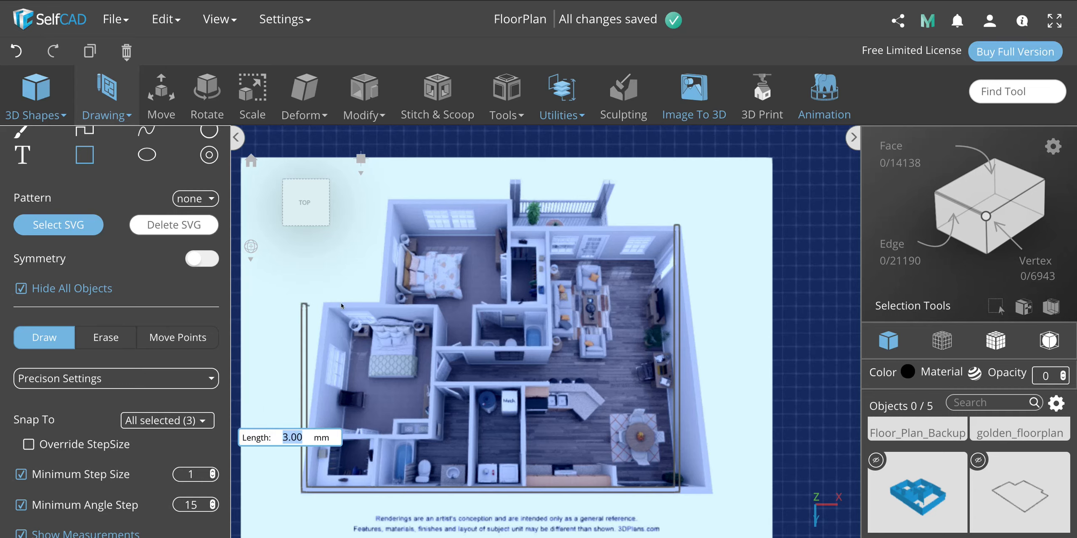
left_click(436, 307)
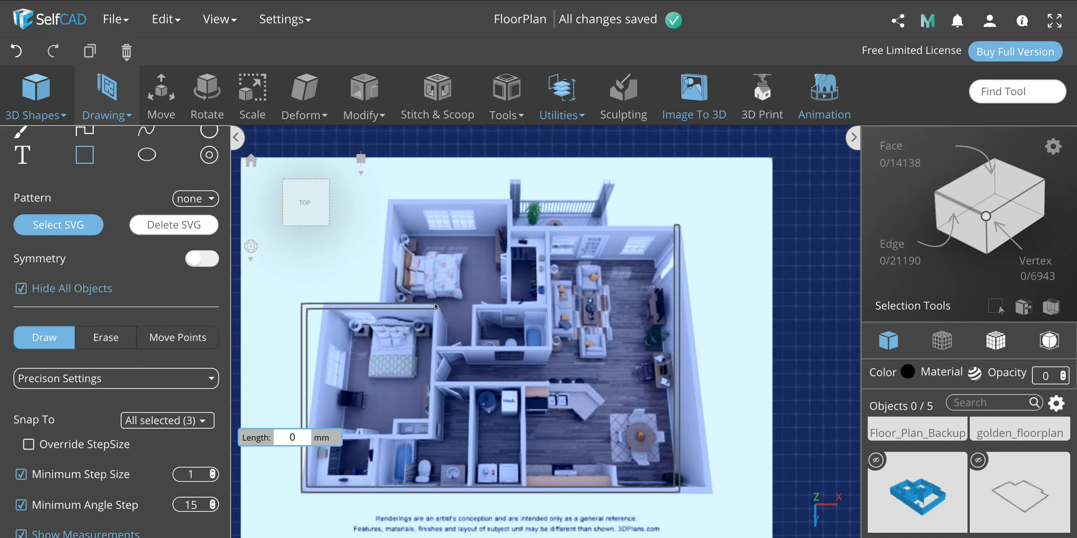
left_click(435, 307)
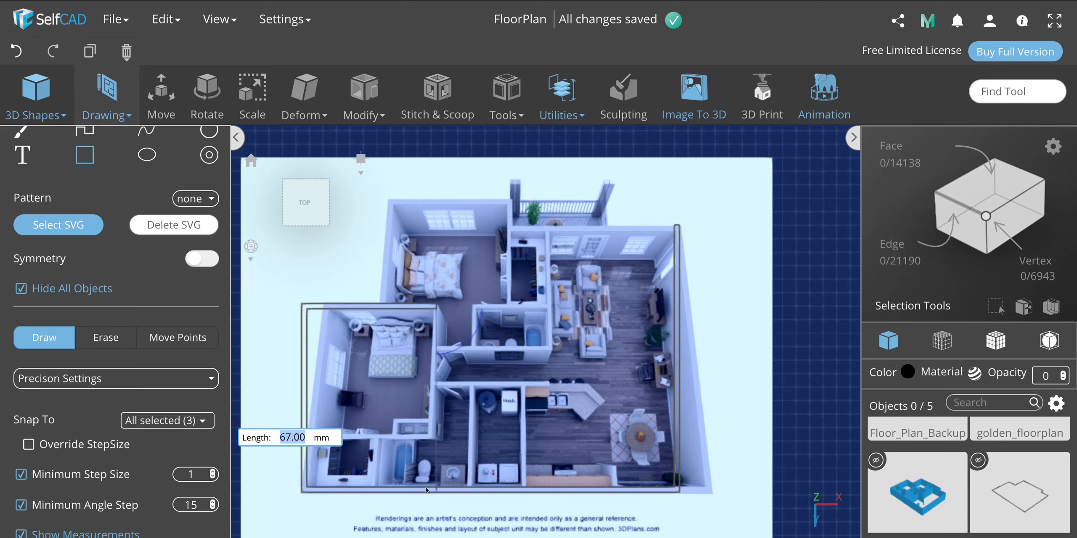
left_click(432, 439)
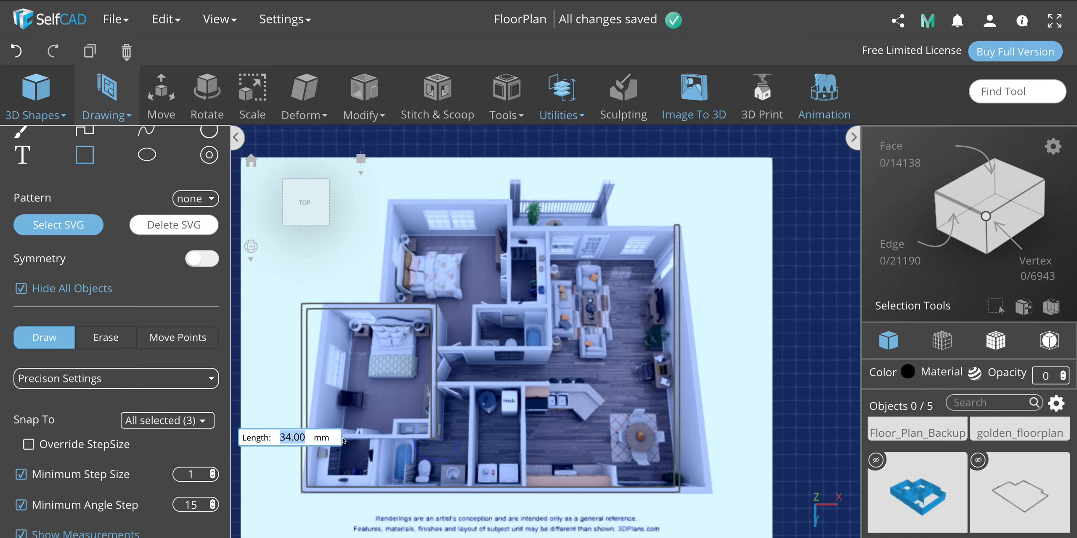
Draw a 2 mm wide wall below the lower-left bedroom and a wall from its end down to the lower outer wall.
left_click(370, 441)
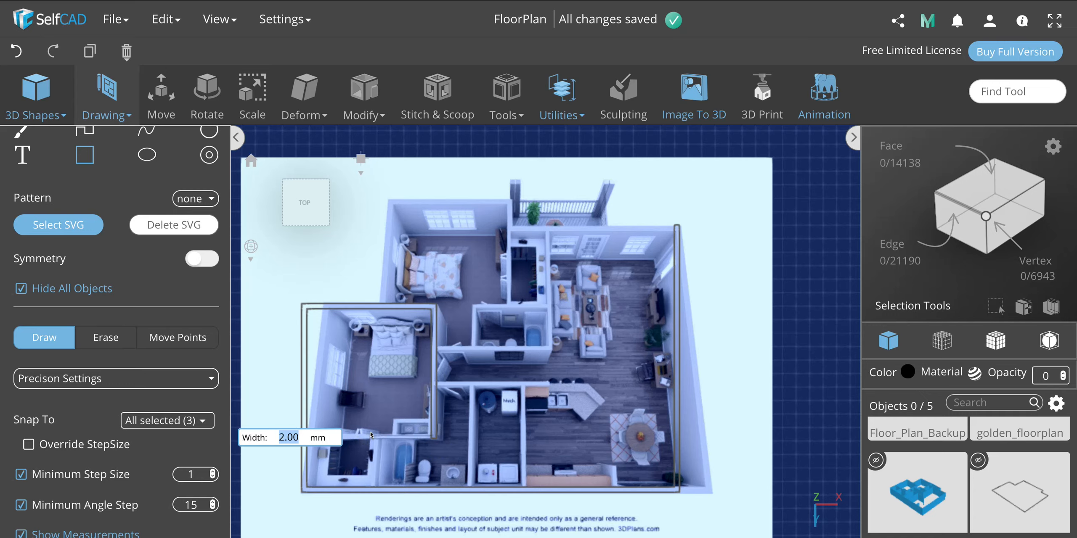
left_click(370, 435)
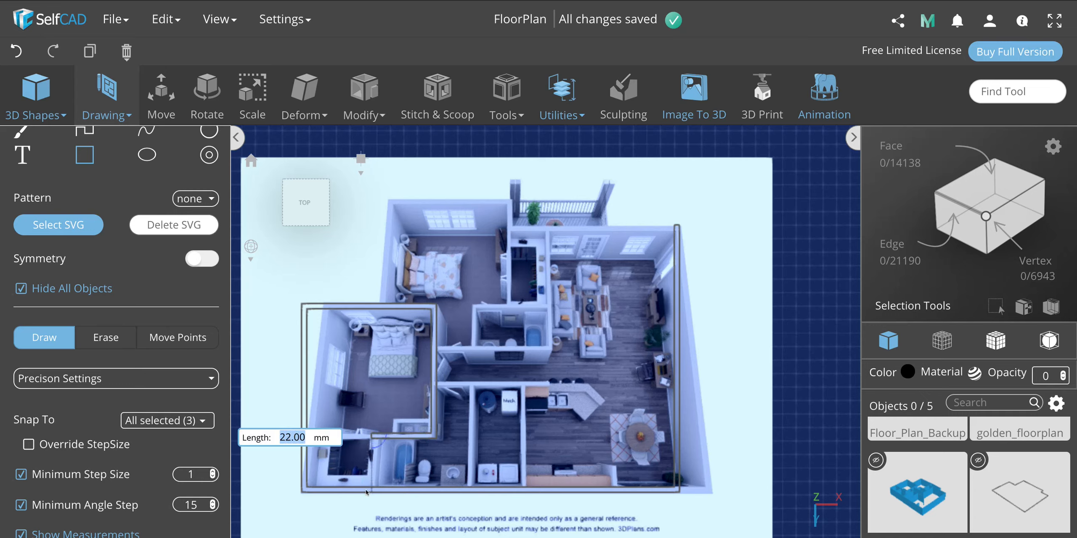
left_click(366, 491)
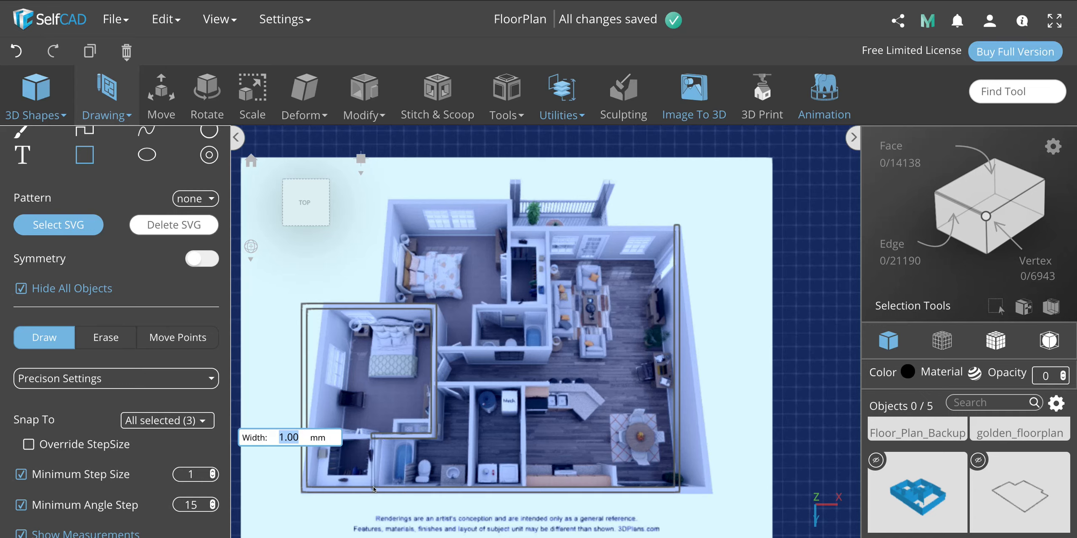
key("Return")
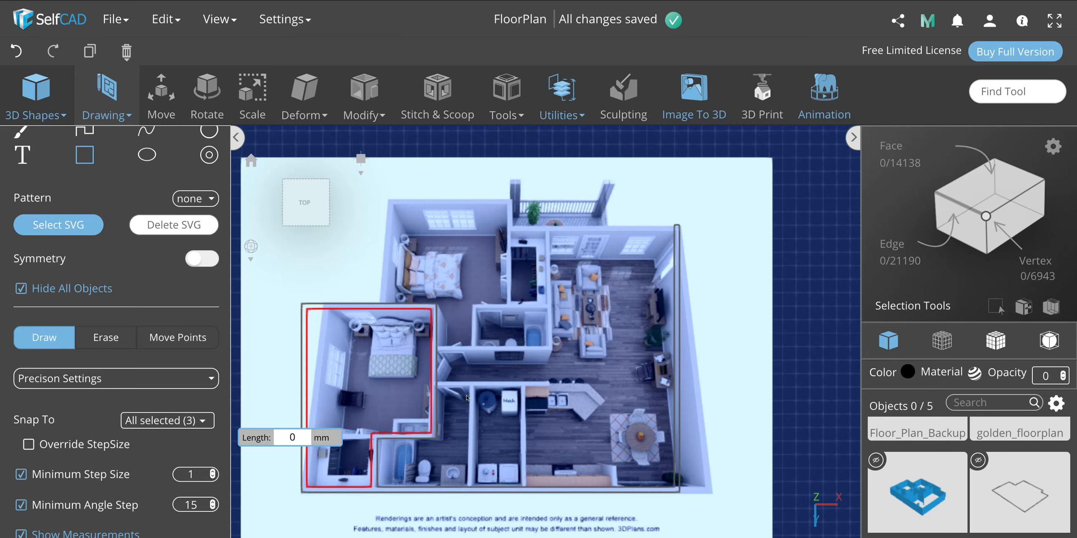
scroll(499, 385, "down", 1)
left_click(501, 455)
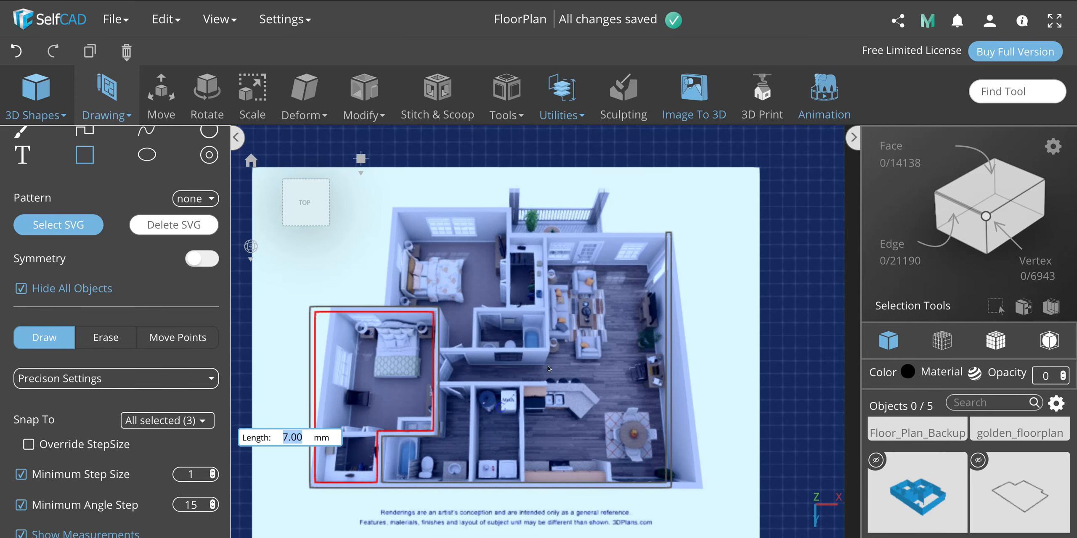
key("Escape")
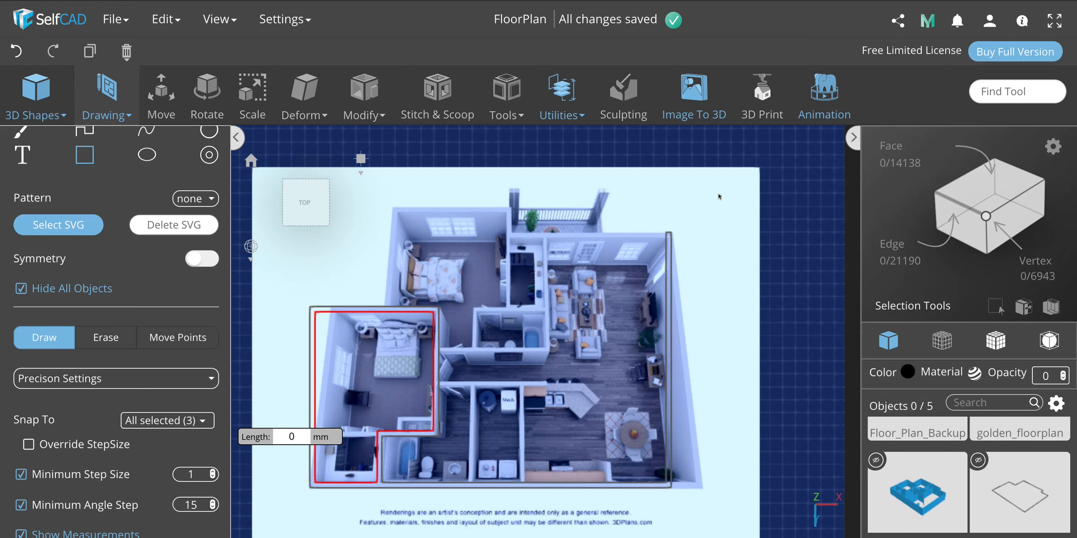
Draw a 2 mm wide rectangular wall along the living room's upper edge, from the upper-right corner to the balcony's left end.
left_click(669, 234)
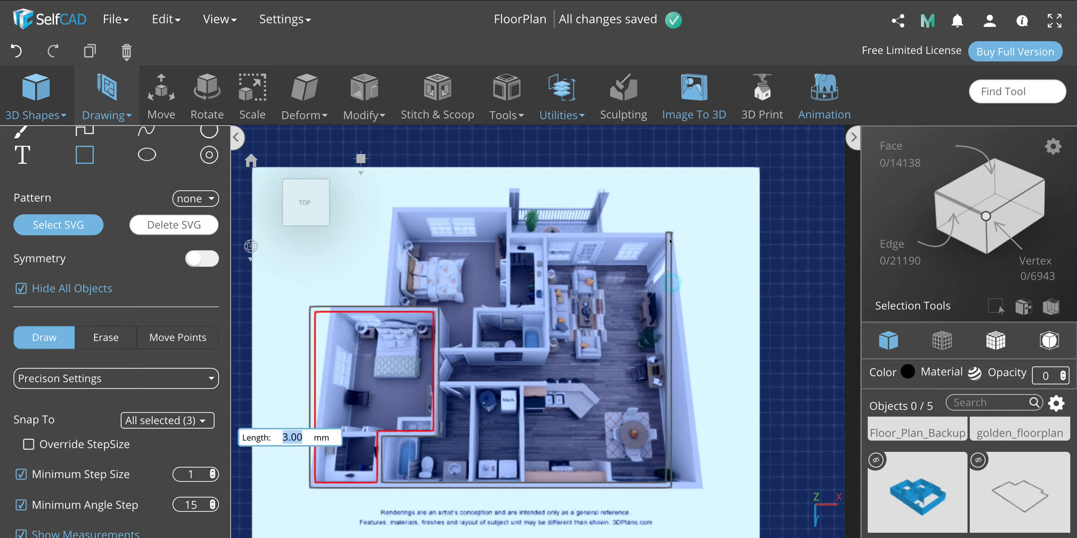
left_click(509, 234)
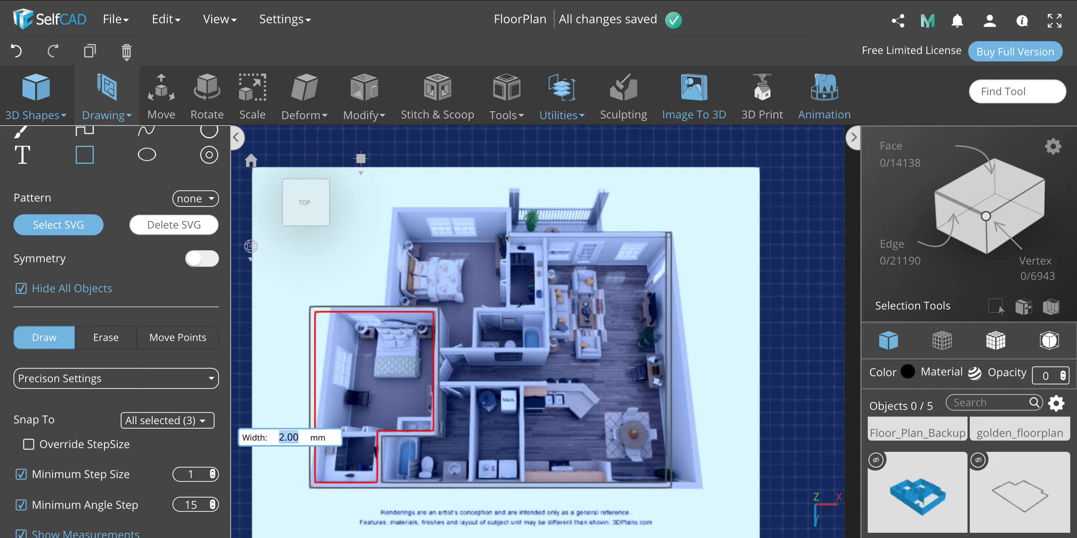
left_click(507, 238)
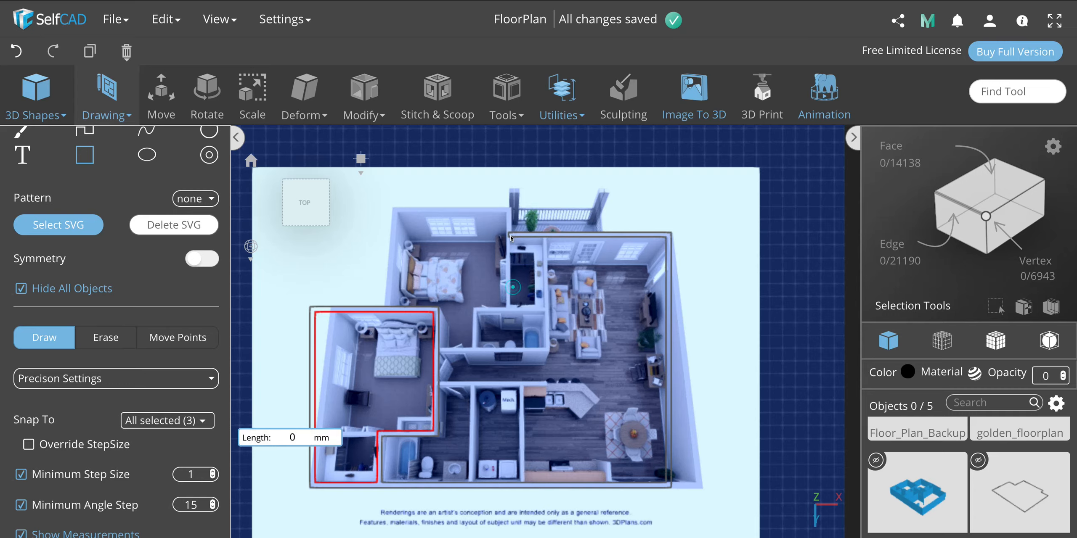
Draw a short vertical rectangular wall from the upper wall's left end up to the upper bedroom's top-right corner, beside the balcony.
left_click(512, 208)
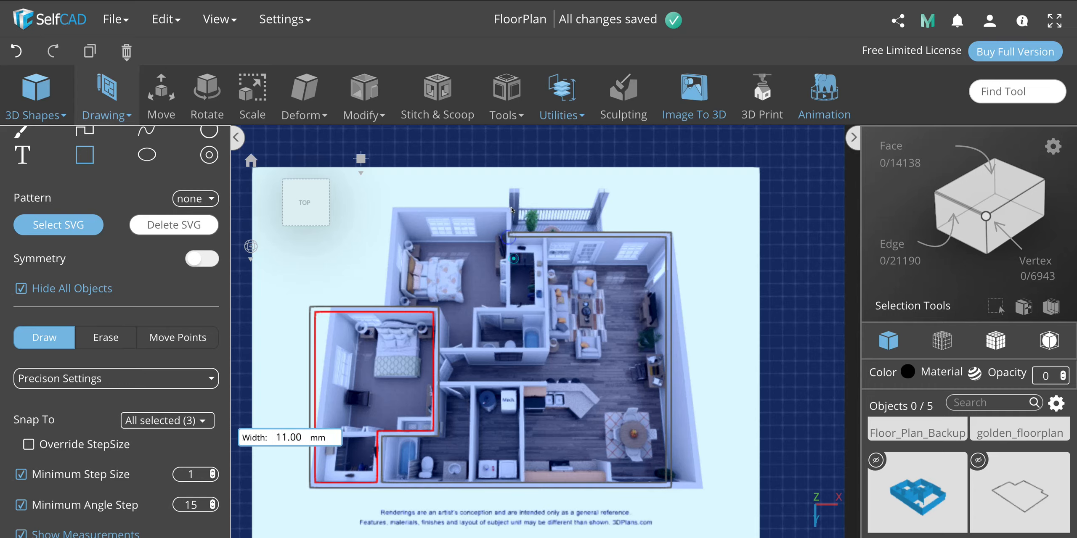
left_click(504, 237)
scroll(505, 236, "up", 5)
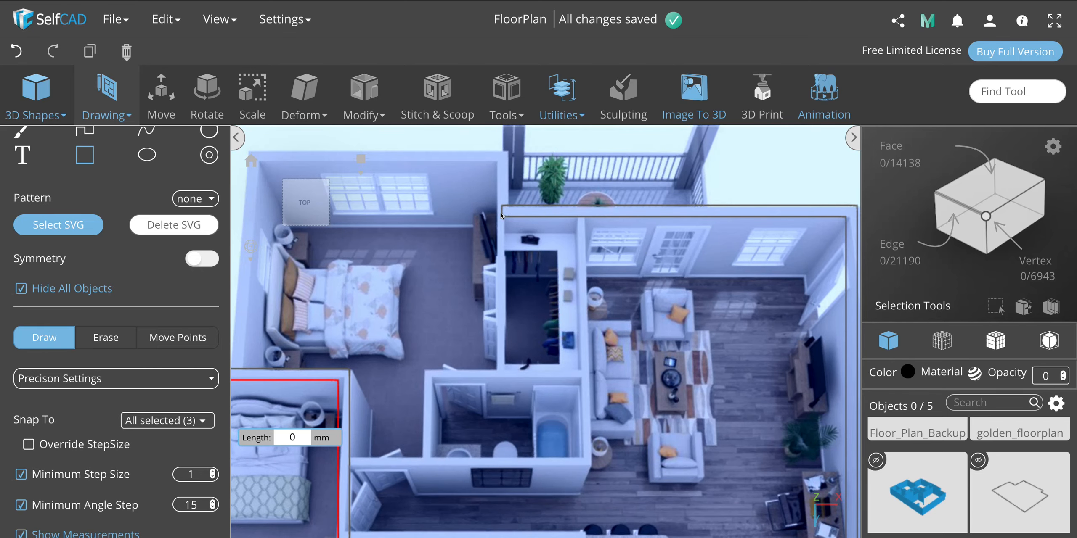
left_click(502, 155)
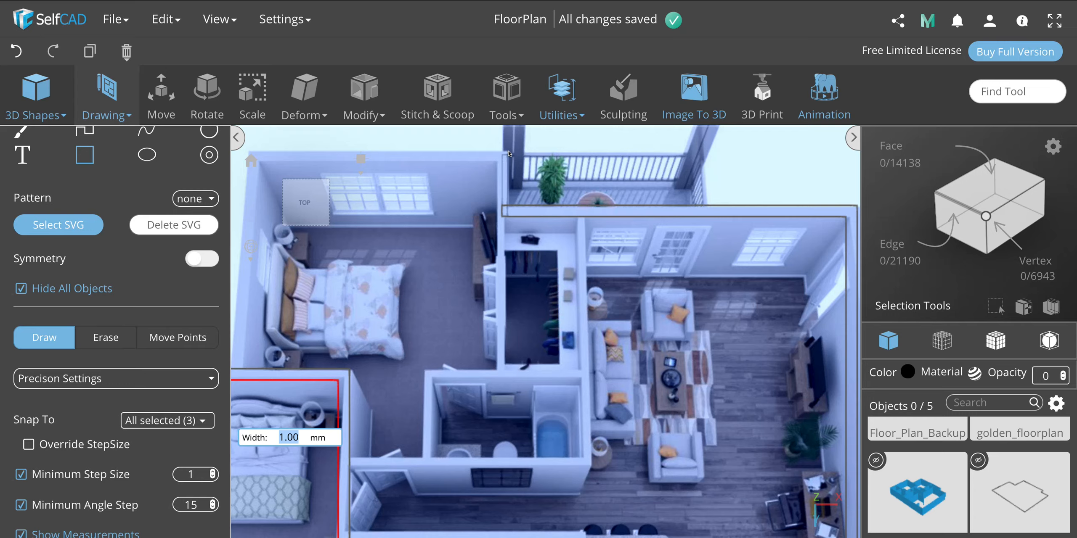
left_click(512, 151)
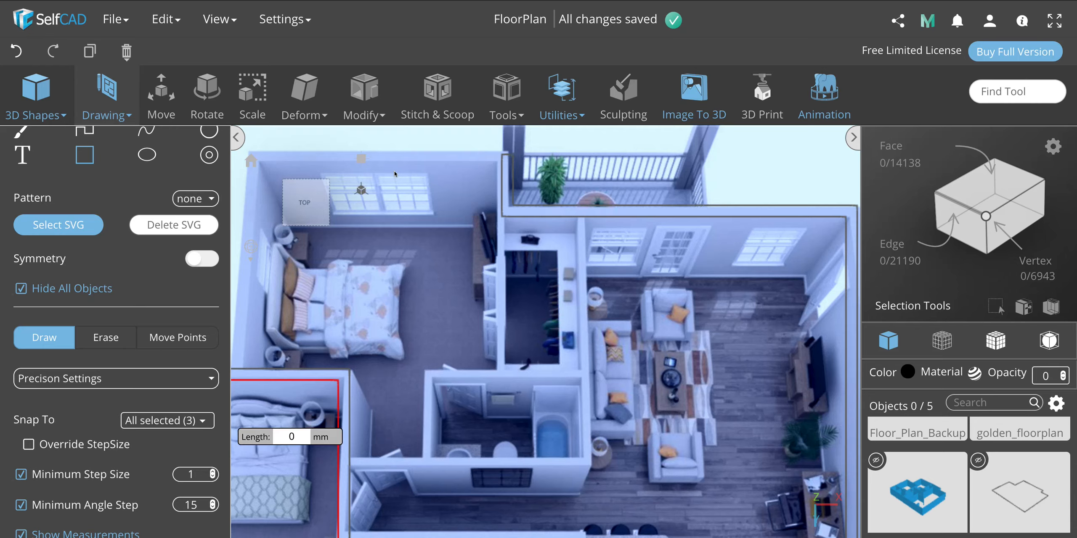
scroll(436, 319, "down", 3)
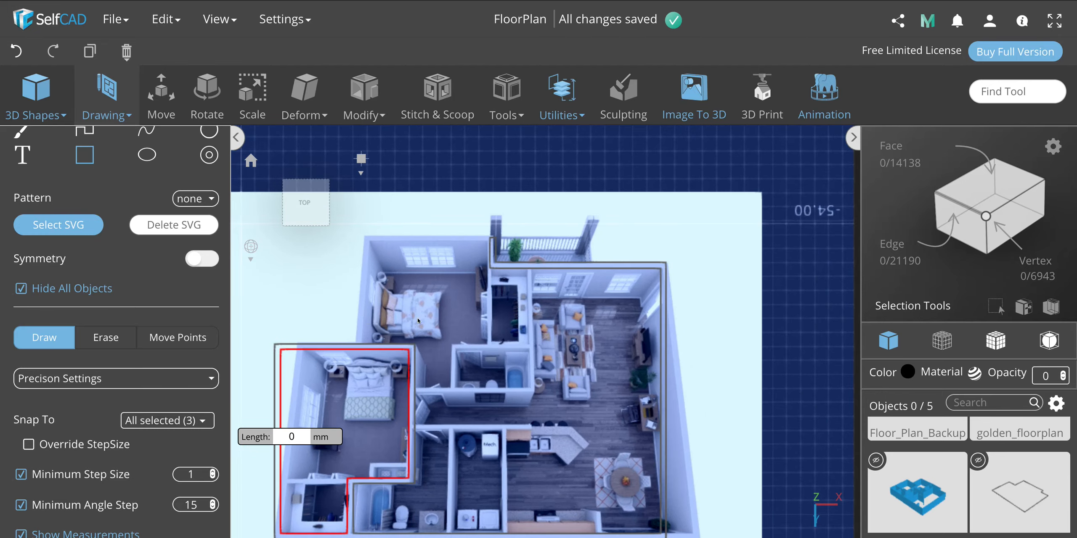
scroll(290, 285, "up", 3)
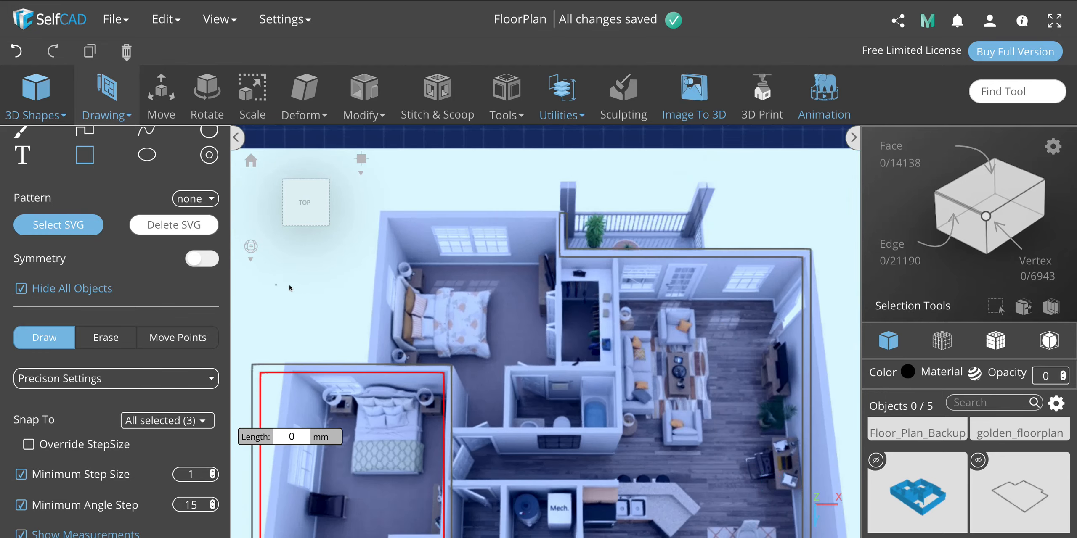
scroll(348, 298, "down", 2)
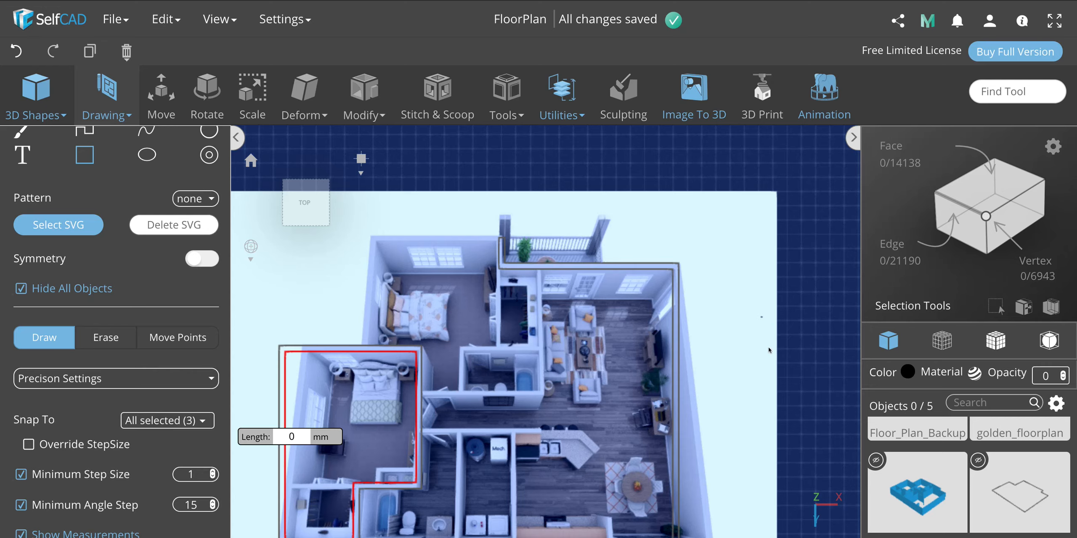
scroll(818, 313, "up", 5)
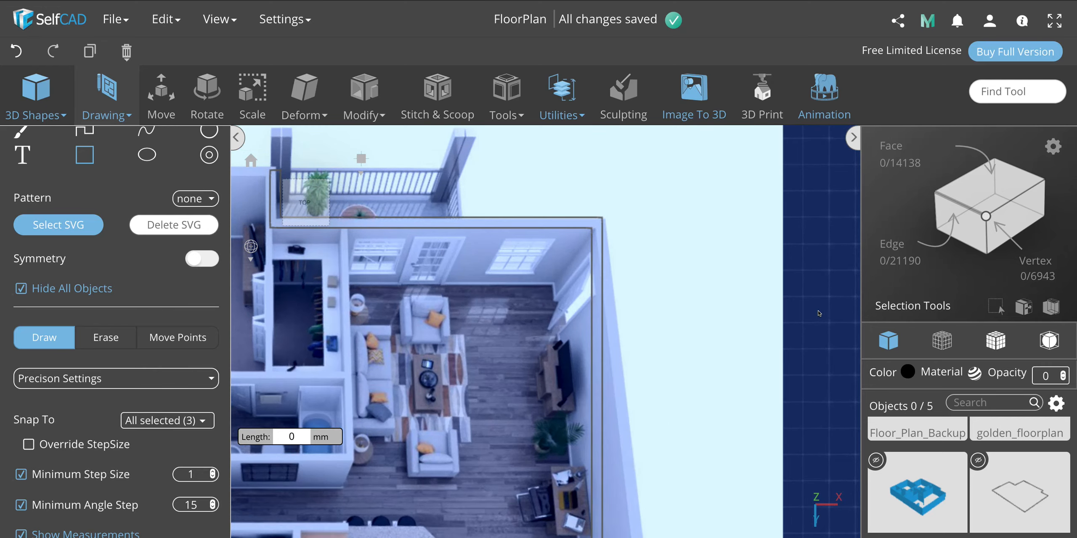
scroll(818, 314, "down", 1)
scroll(683, 337, "down", 4)
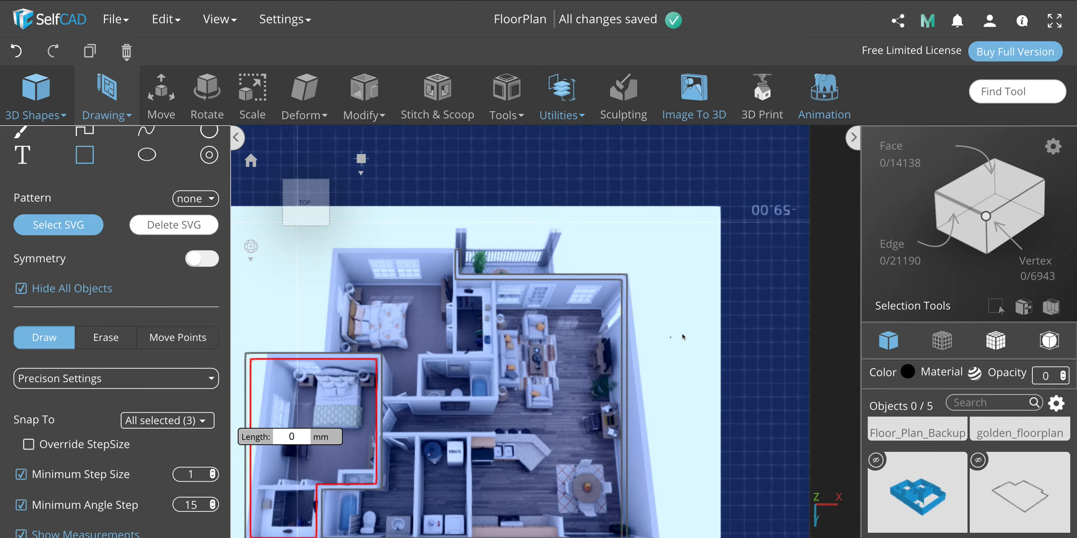
scroll(316, 337, "up", 5)
scroll(316, 337, "down", 1)
scroll(316, 337, "up", 2)
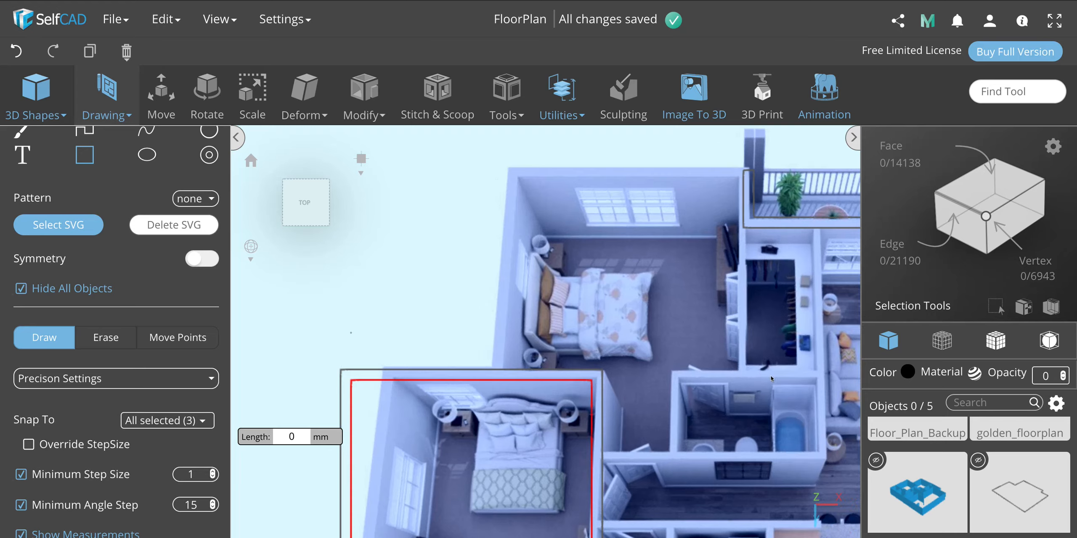
scroll(846, 352, "down", 3)
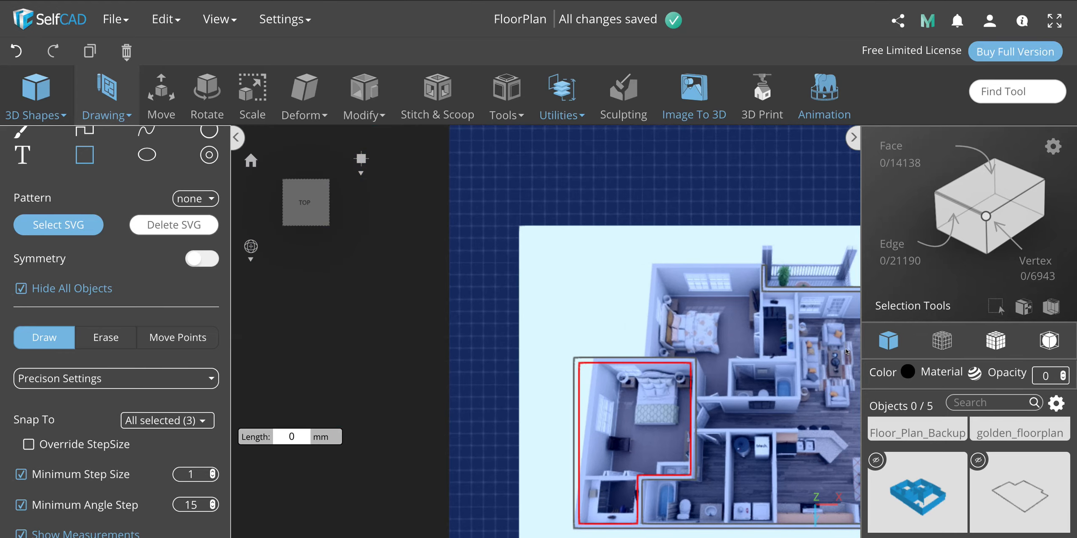
scroll(432, 341, "up", 3)
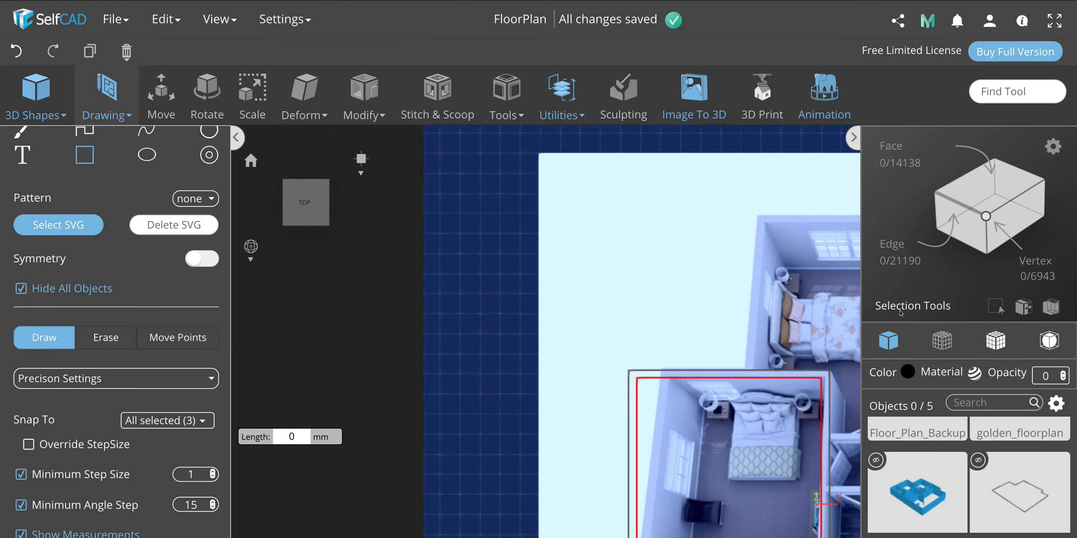
scroll(813, 320, "down", 3)
scroll(370, 316, "up", 4)
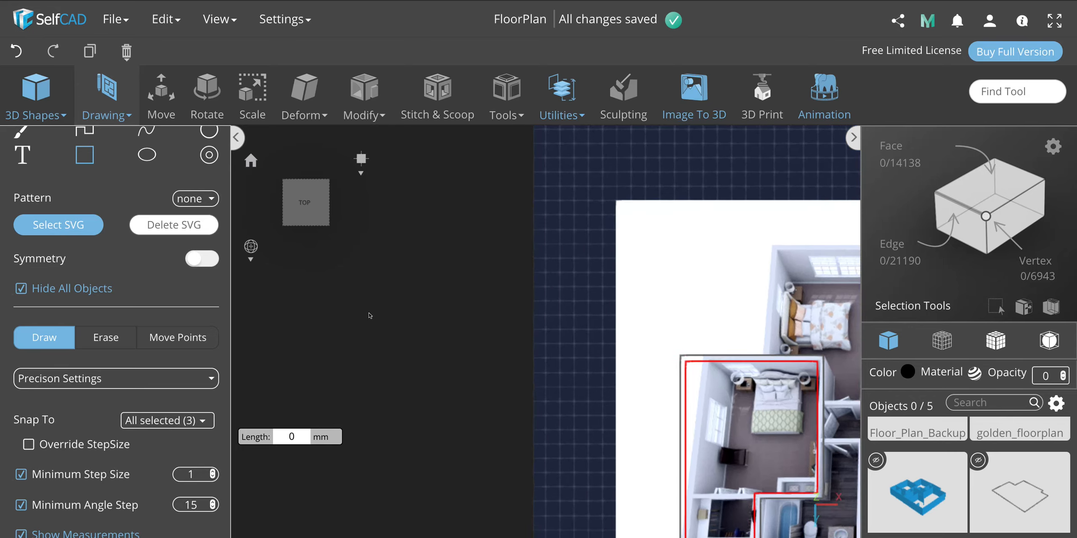
scroll(856, 328, "down", 3)
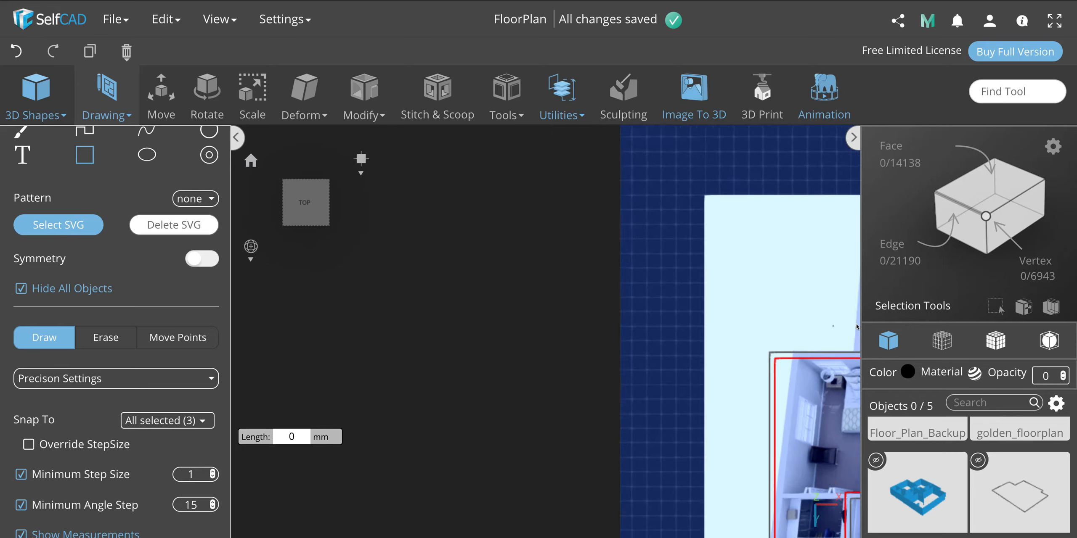
scroll(365, 366, "up", 4)
scroll(366, 366, "down", 3)
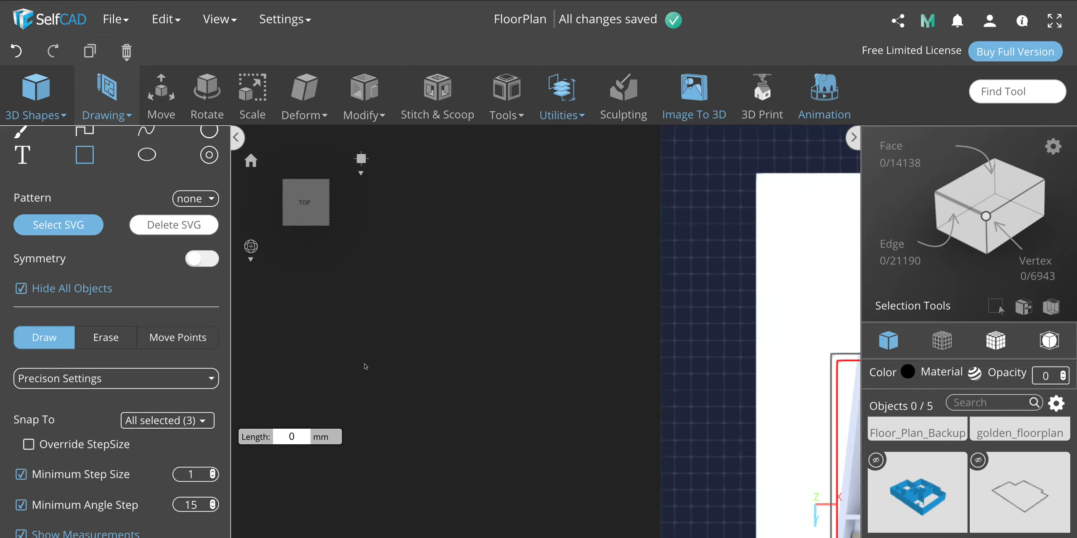
scroll(336, 374, "up", 3)
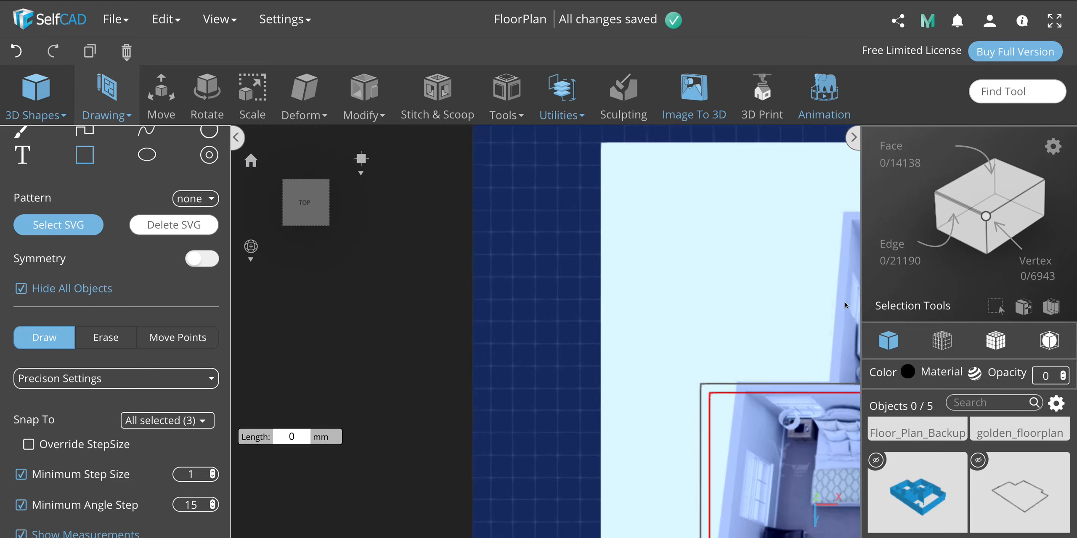
scroll(591, 313, "down", 2)
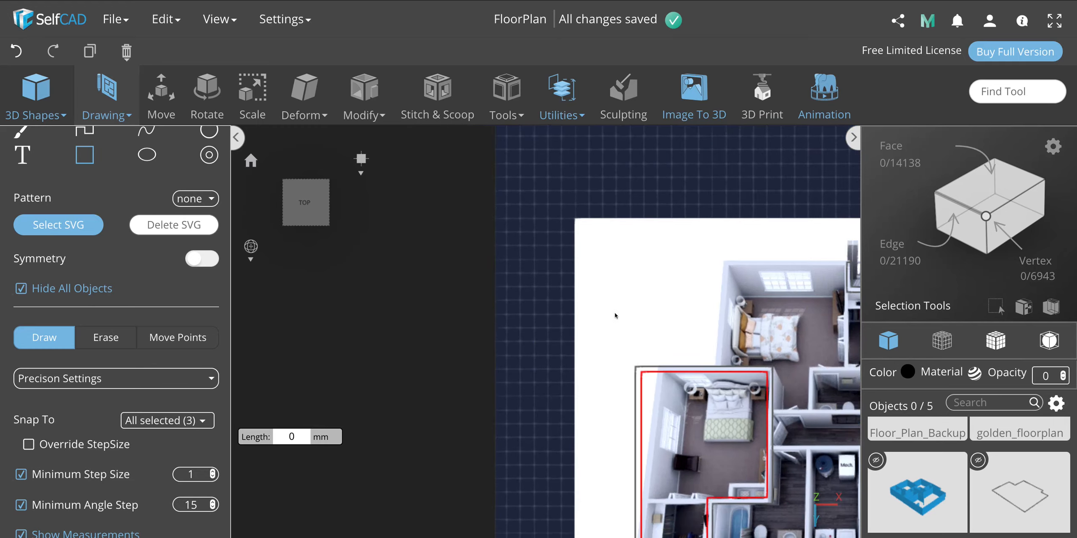
Draw a rectangular wall along the upper bedroom's upper edge, from the short balcony wall to the bedroom's outer corner.
scroll(567, 354, "up", 4)
scroll(425, 380, "down", 3)
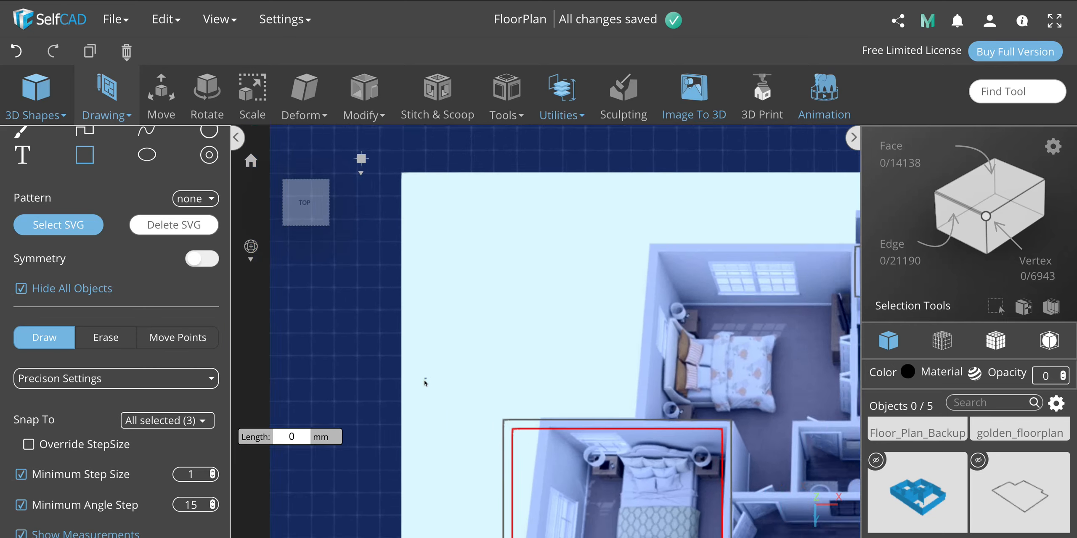
scroll(567, 303, "up", 3)
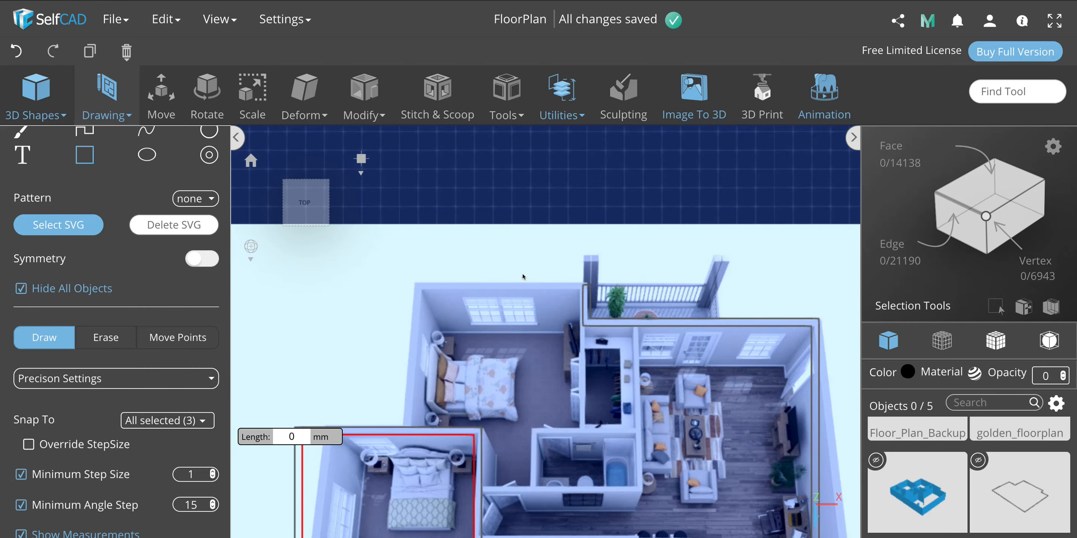
scroll(523, 276, "up", 5)
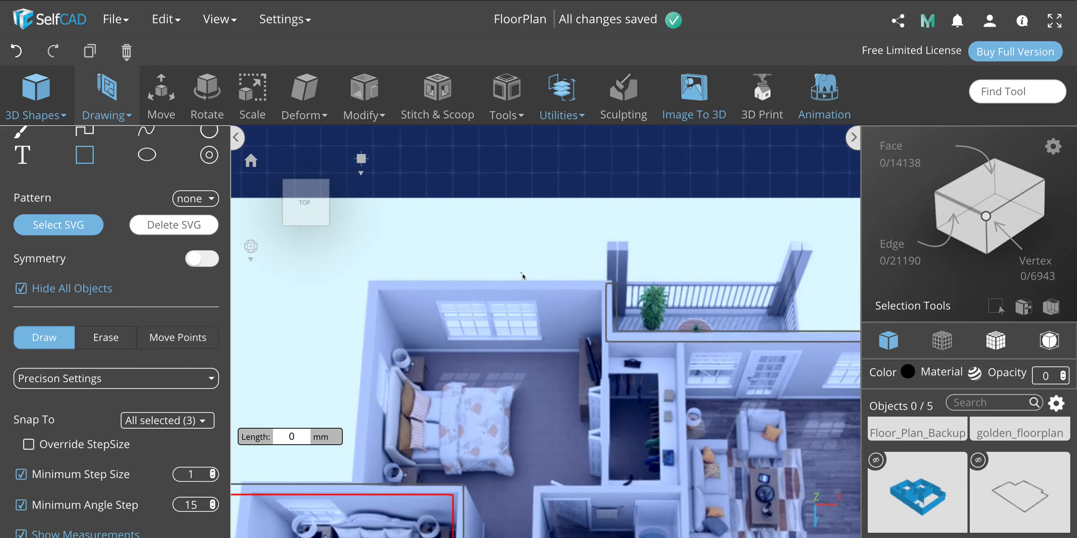
scroll(523, 277, "up", 1)
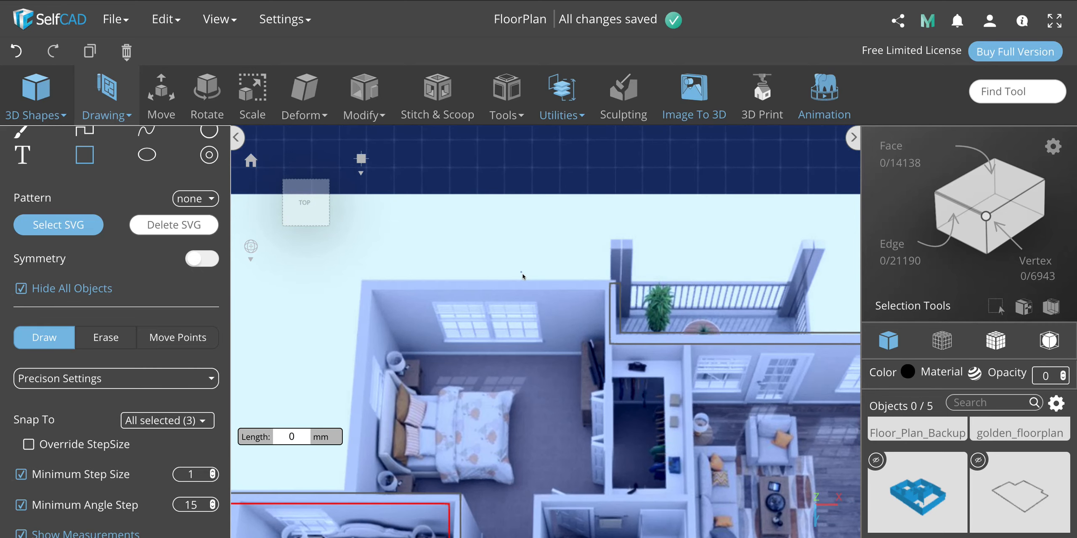
left_click(619, 286)
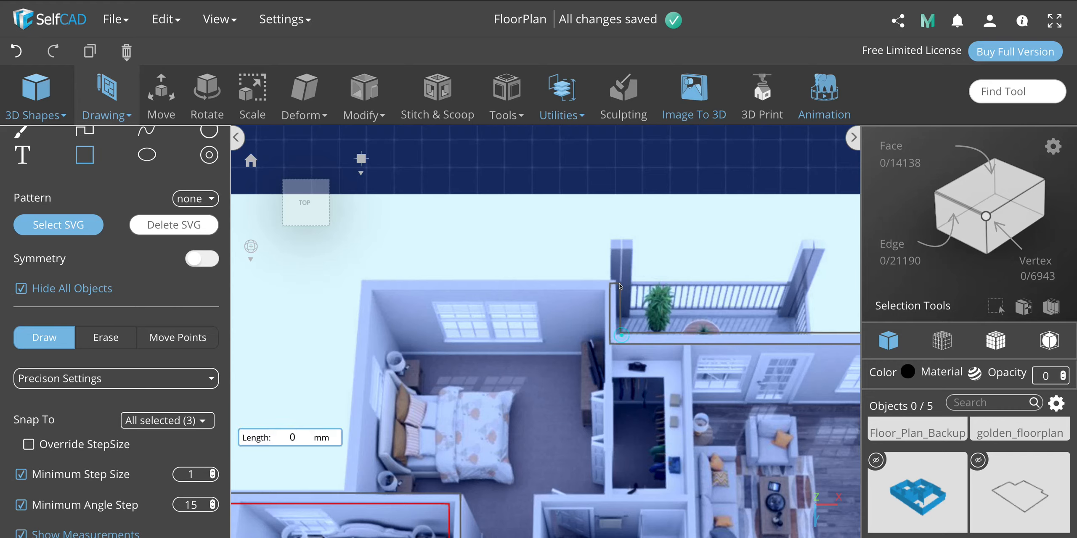
left_click(359, 294)
key("Return")
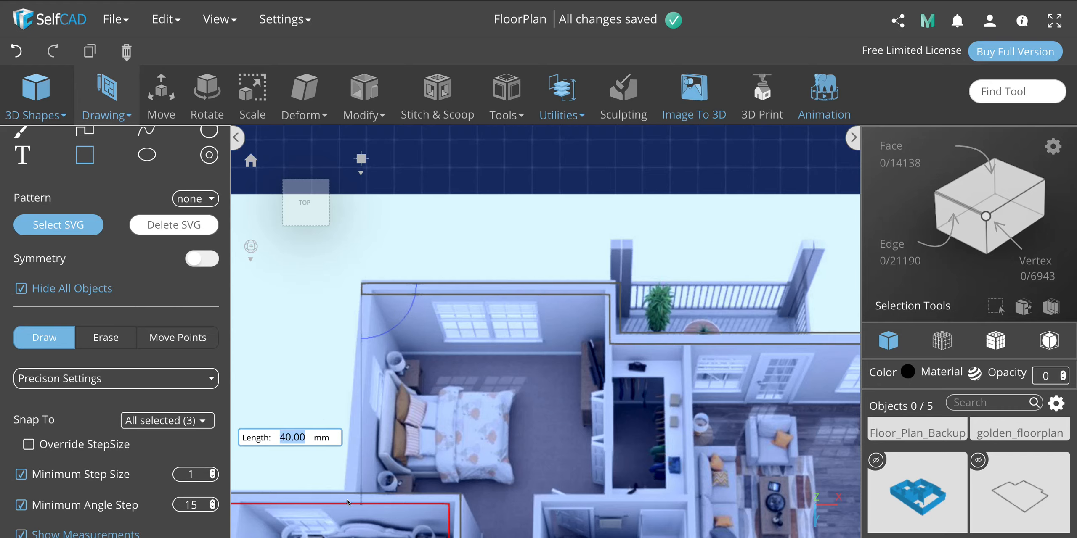
Draw a rectangular wall about 40 mm long and 2 mm wide down the upper bedroom's left side to the lower-left bedroom.
left_click(348, 501)
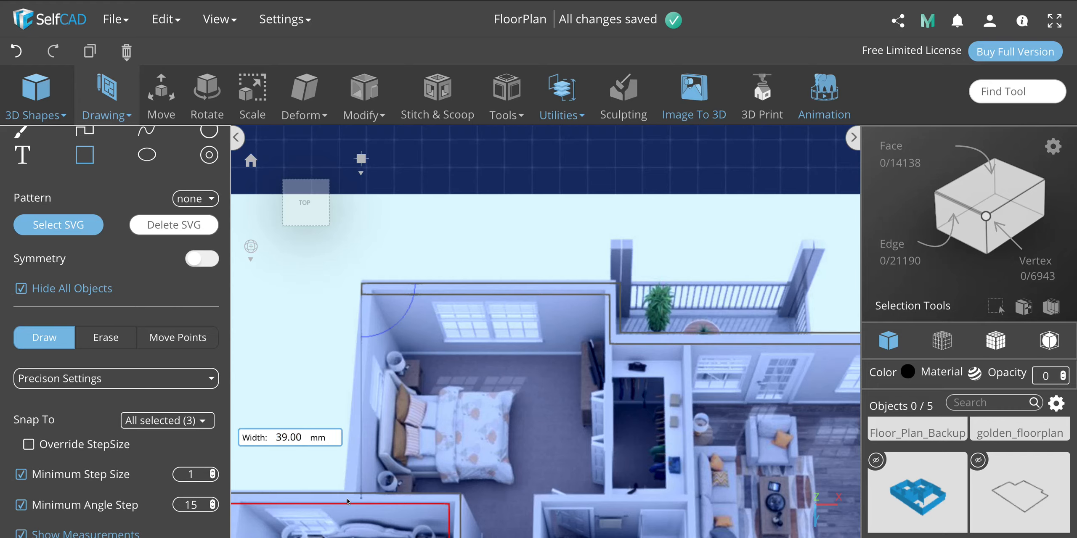
left_click(374, 500)
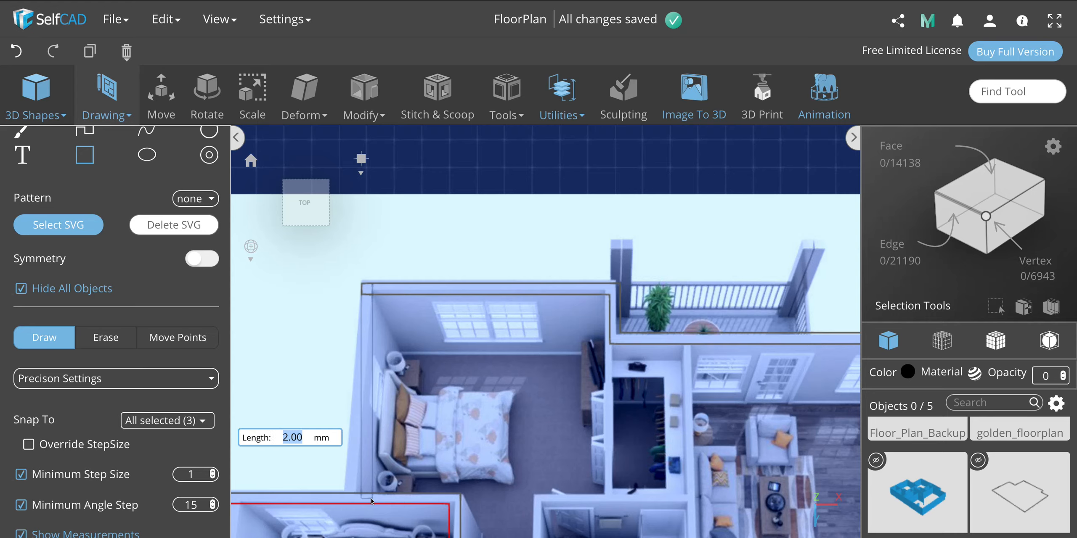
Finalize the traced rectangles as a 3D shape of the apartment's walls.
scroll(409, 474, "down", 5)
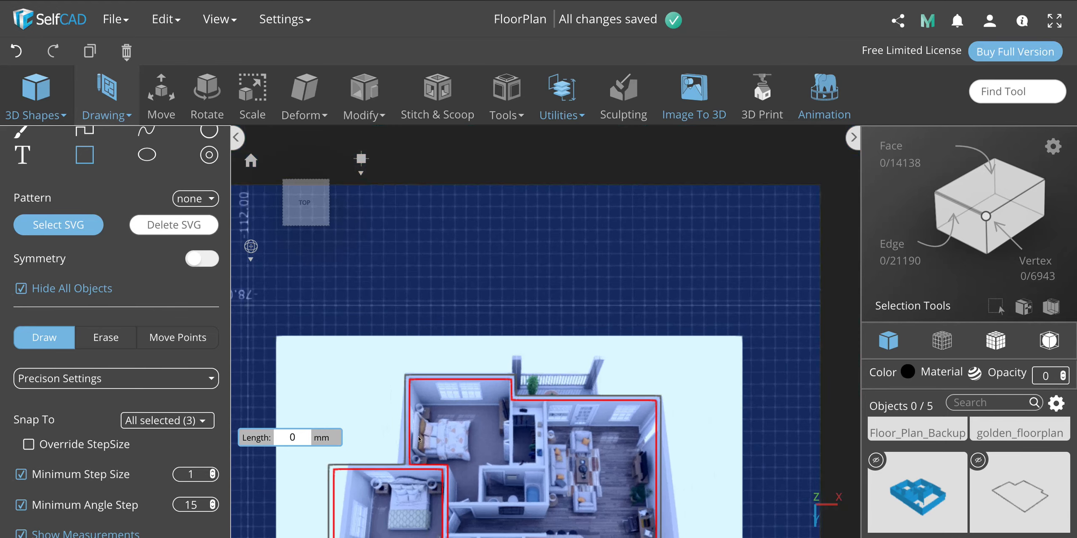
scroll(498, 493, "down", 3)
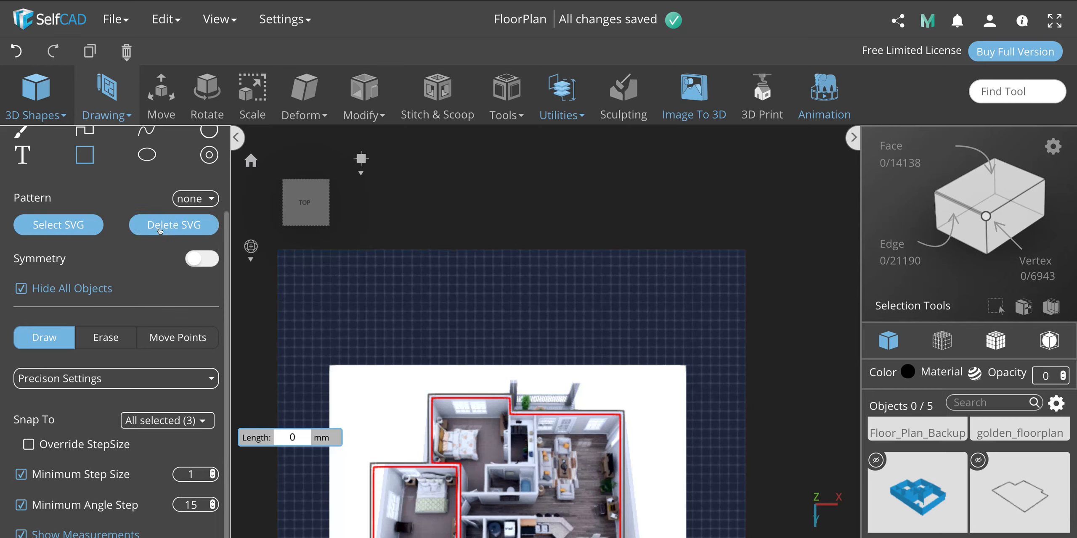
scroll(160, 231, "up", 1)
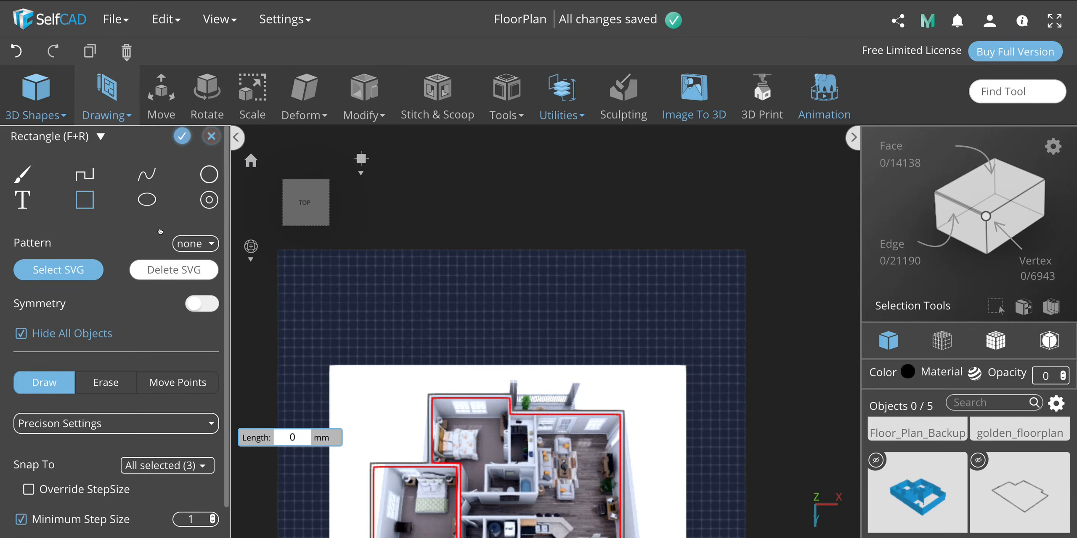
left_click(182, 136)
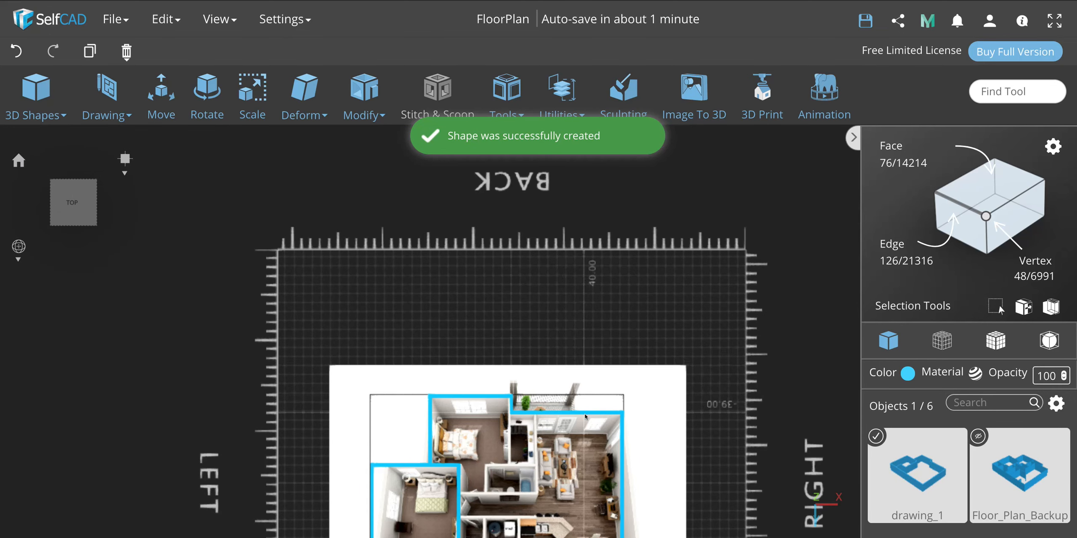
Examine the new 3D walls over the reference floor plan from above and at an angle.
scroll(597, 417, "down", 2)
scroll(603, 424, "down", 1)
right_click_drag(675, 504, 569, 348)
scroll(569, 348, "up", 2)
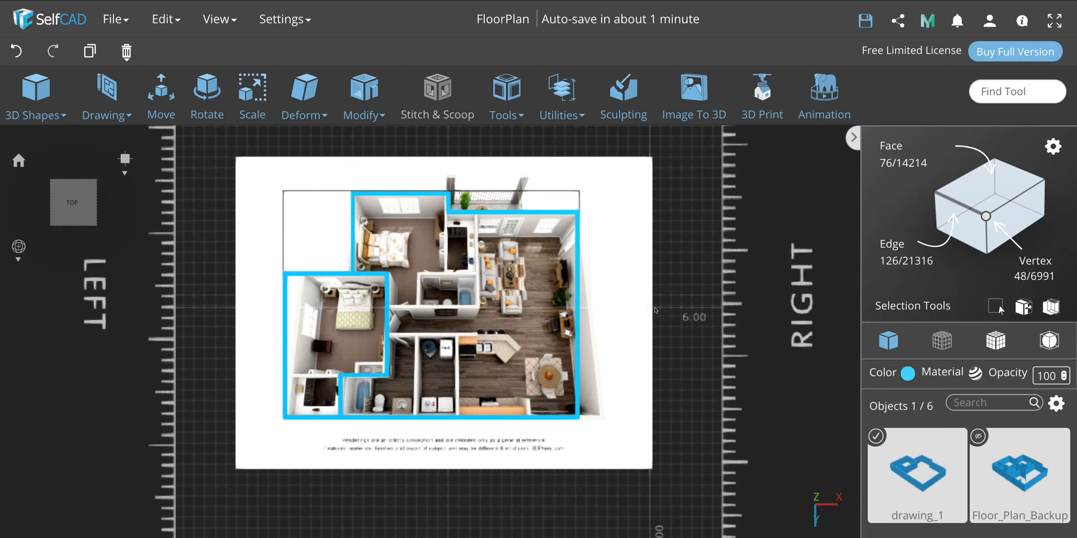
left_click_drag(682, 349, 631, 318)
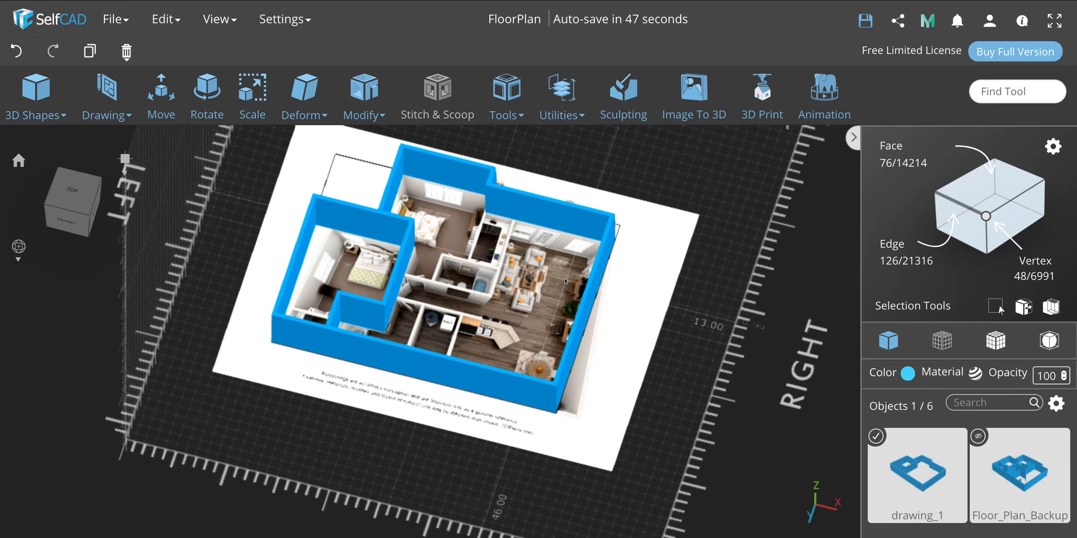
scroll(613, 268, "up", 1)
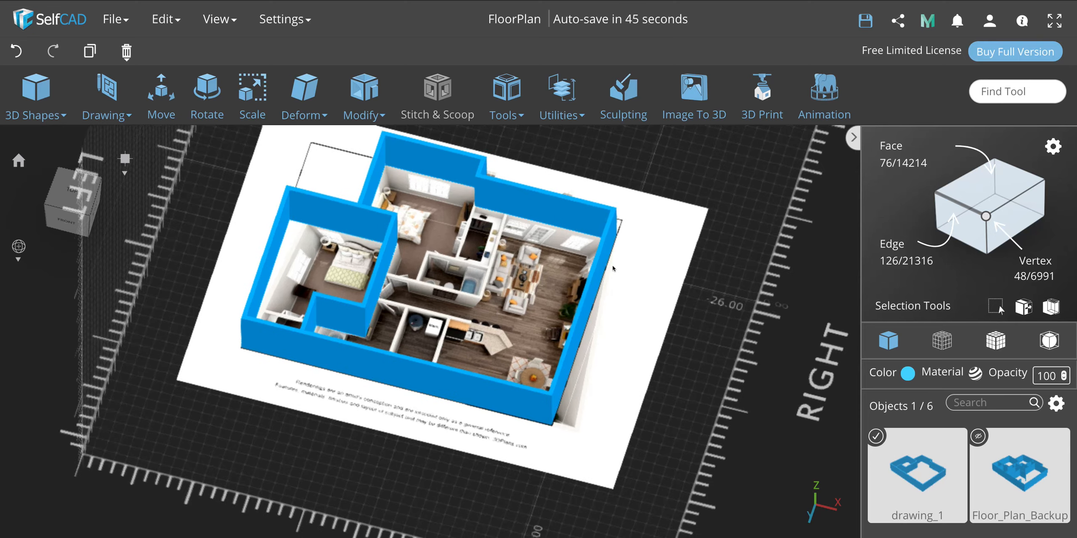
scroll(613, 269, "up", 1)
right_click_drag(635, 291, 565, 279)
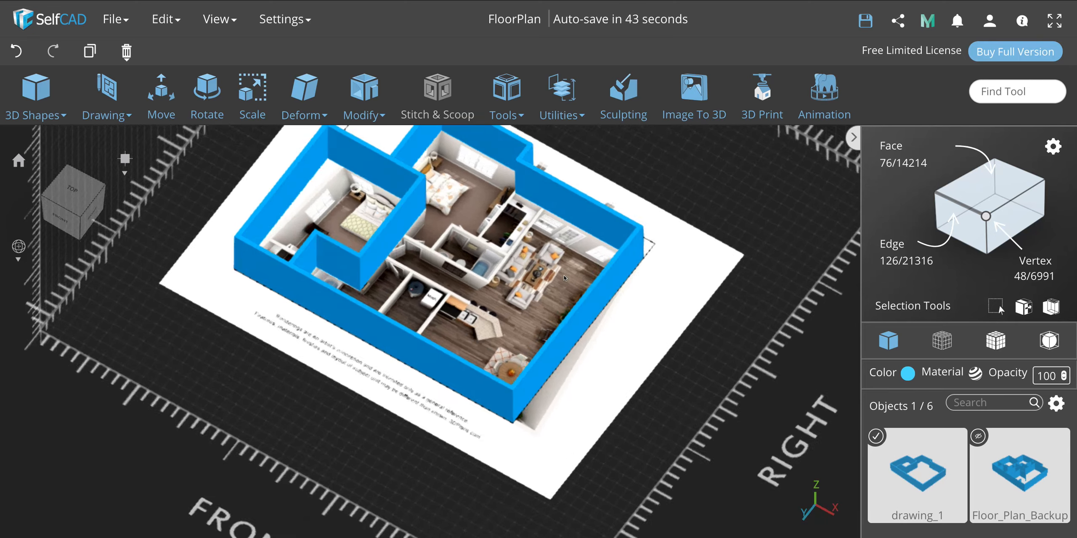
Add a cube, reset it to its default values, and set its height to 20.
left_click(36, 99)
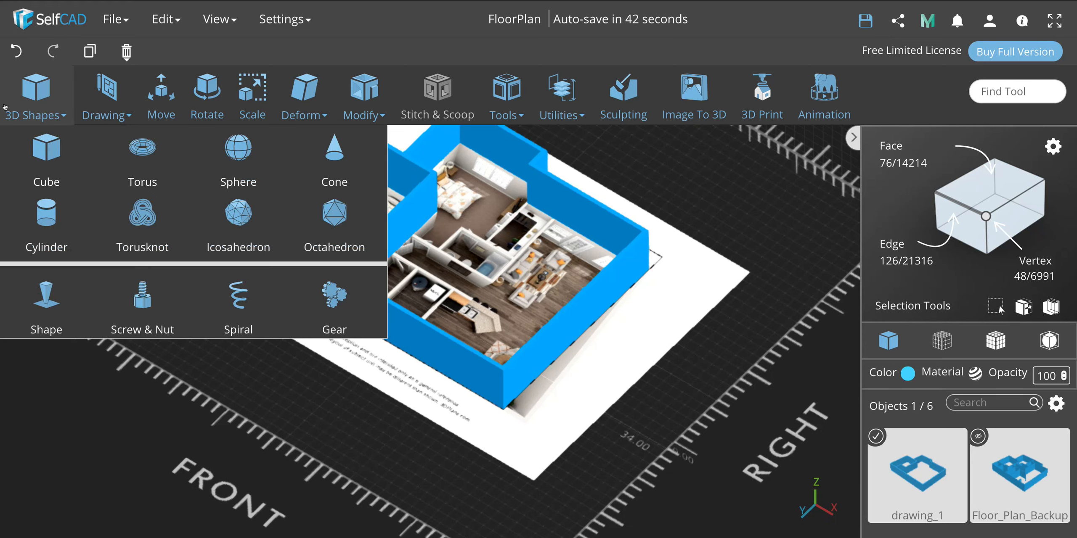
left_click(41, 145)
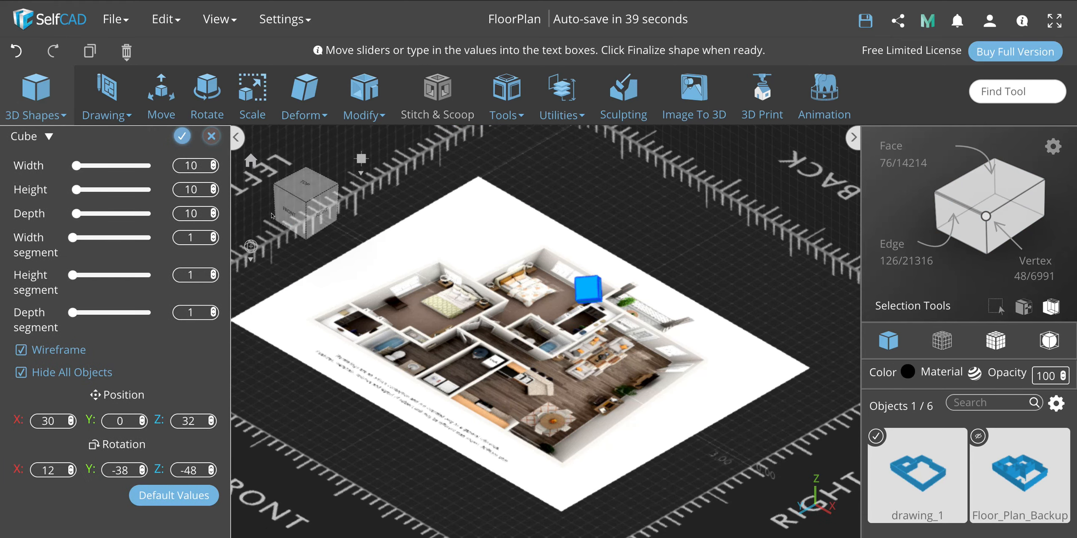
left_click(187, 493)
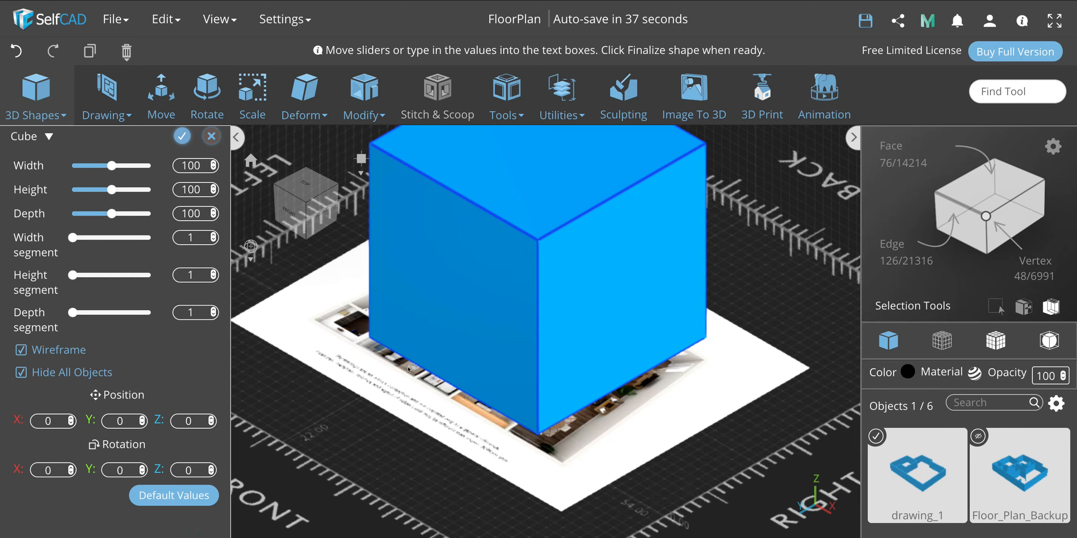
right_click_drag(437, 429, 534, 432)
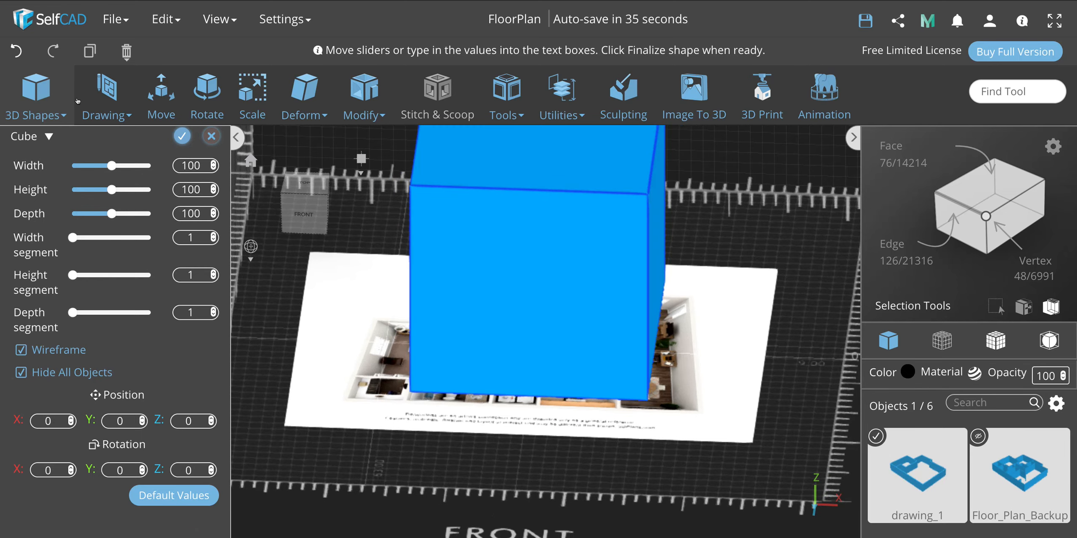
double_click(199, 165)
key("Tab")
type("20")
key("Return")
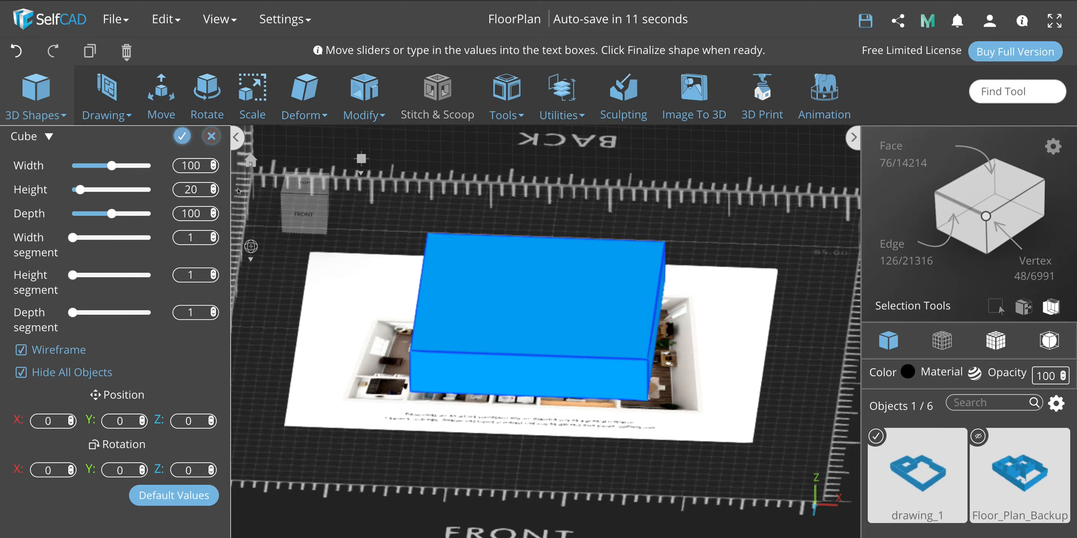
Set the cube's width to 10 and its depth to 20.
double_click(197, 166)
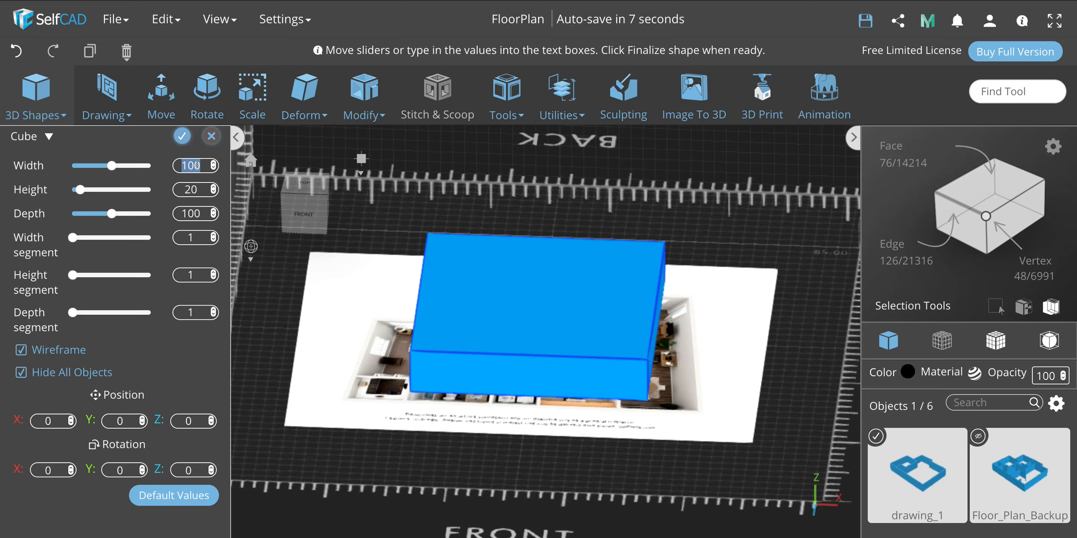
type("10")
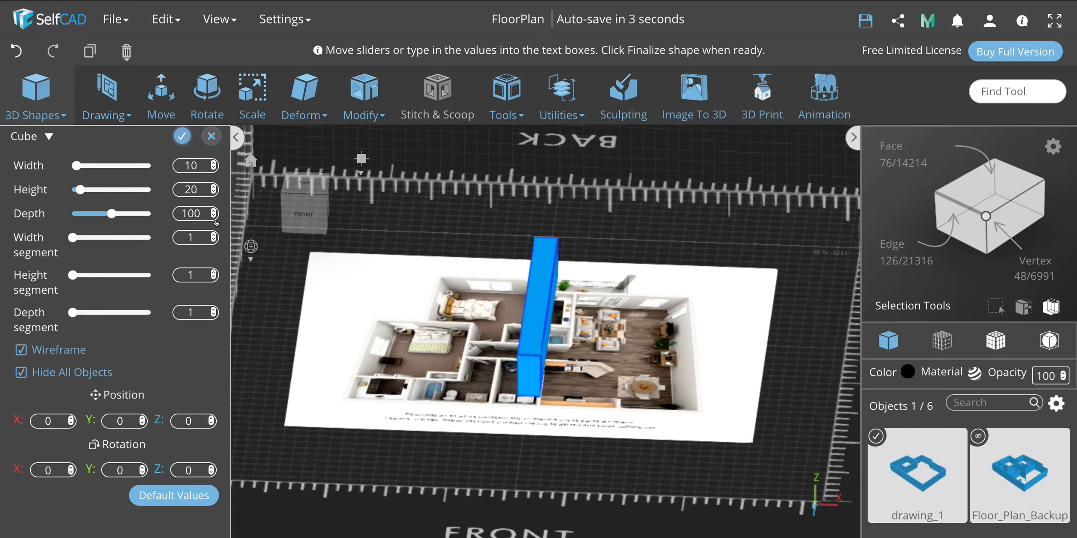
key("Tab")
type("20")
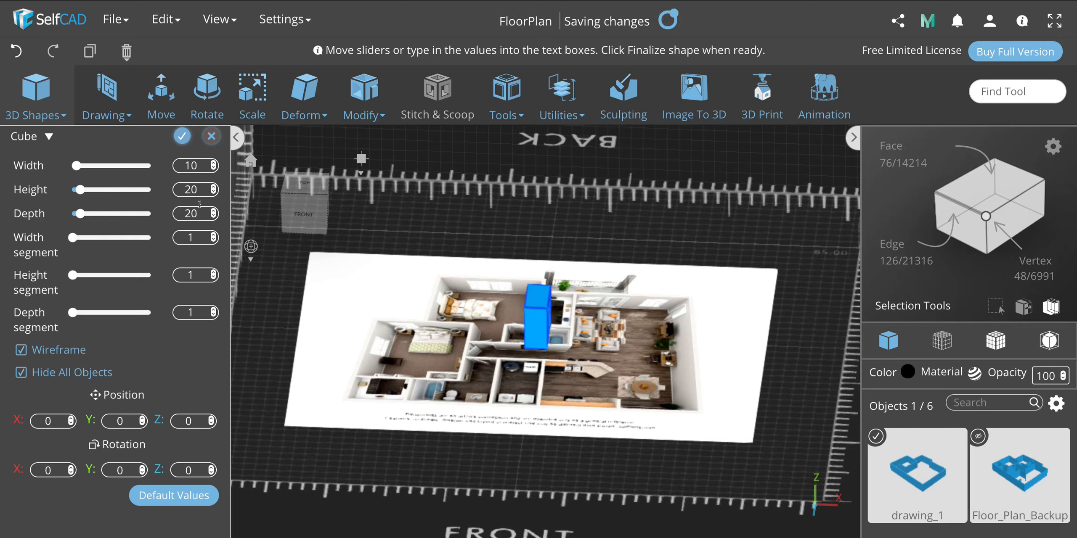
Set the cube's width to 20 and its depth to 10, and finalize the shape.
double_click(194, 165)
type("20")
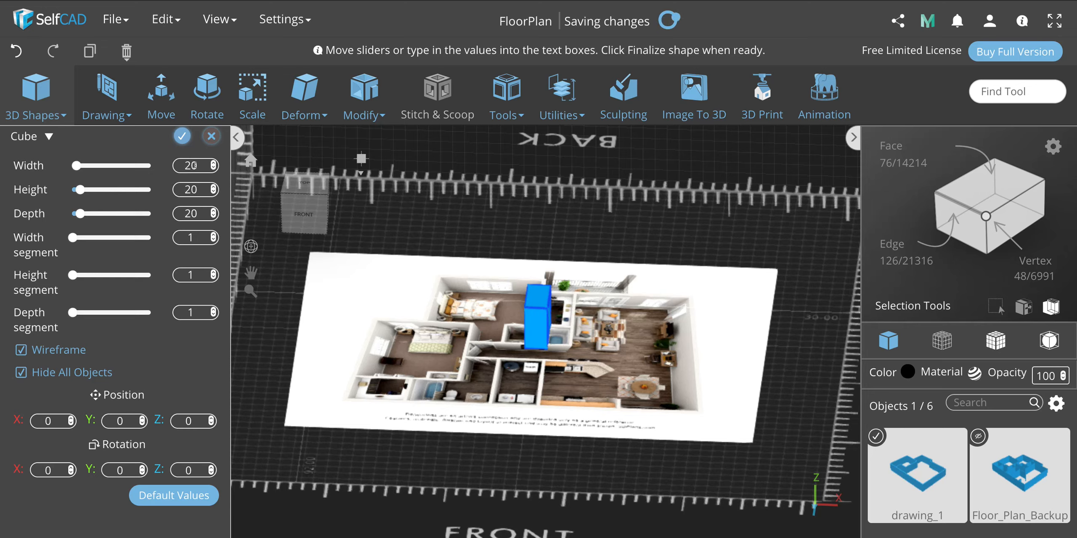
double_click(196, 209)
type("10")
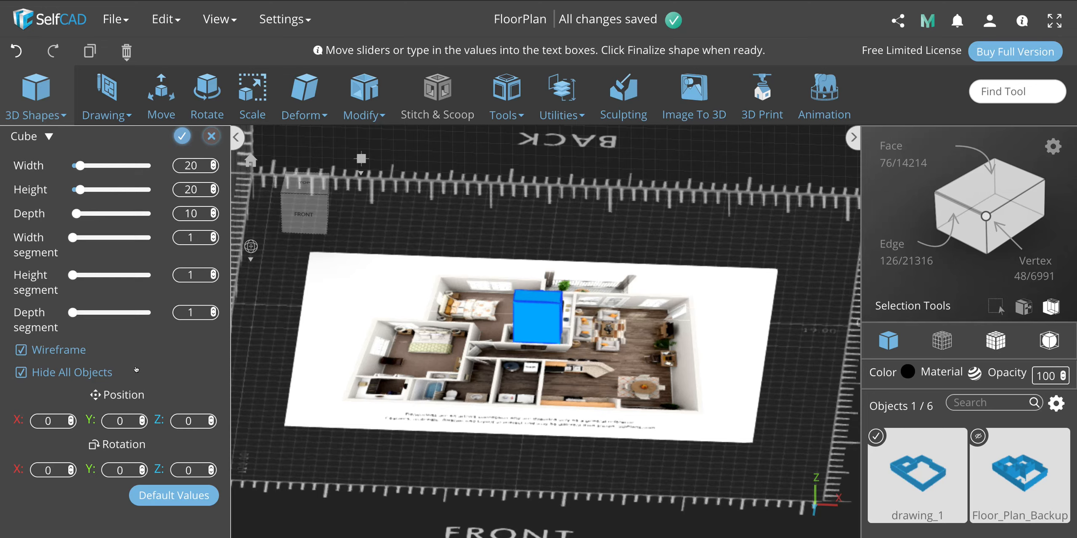
left_click(182, 136)
right_click_drag(576, 321, 579, 355)
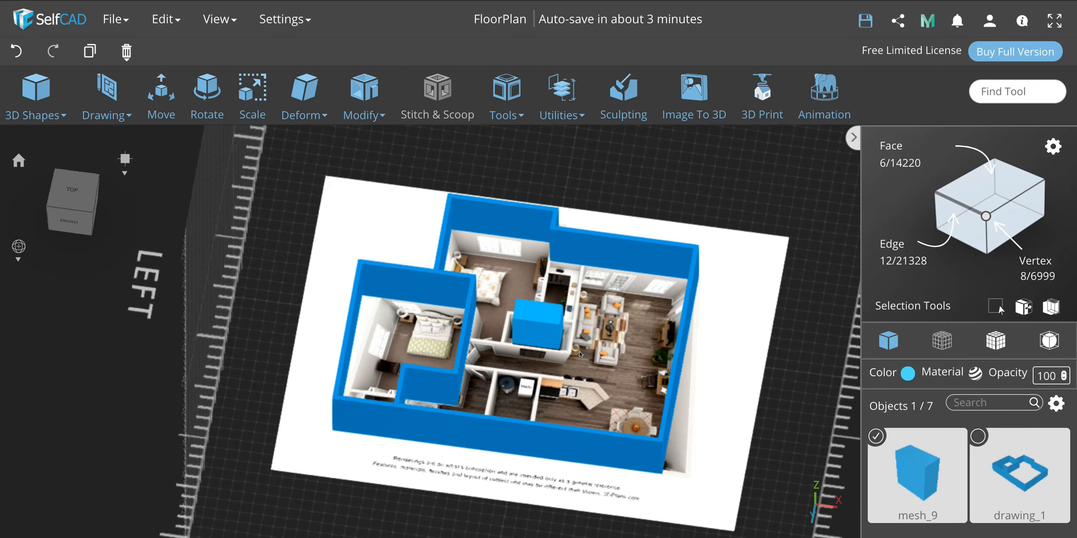
Select the new box and place a copy of it at the lower outer wall, beside the kitchen.
left_click(549, 320)
left_click(536, 318)
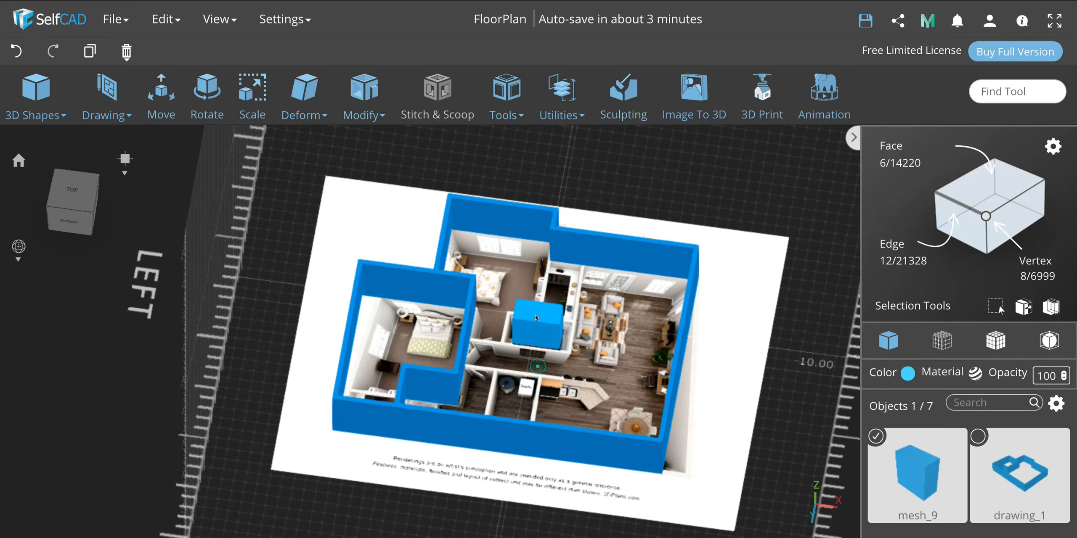
left_click(575, 323)
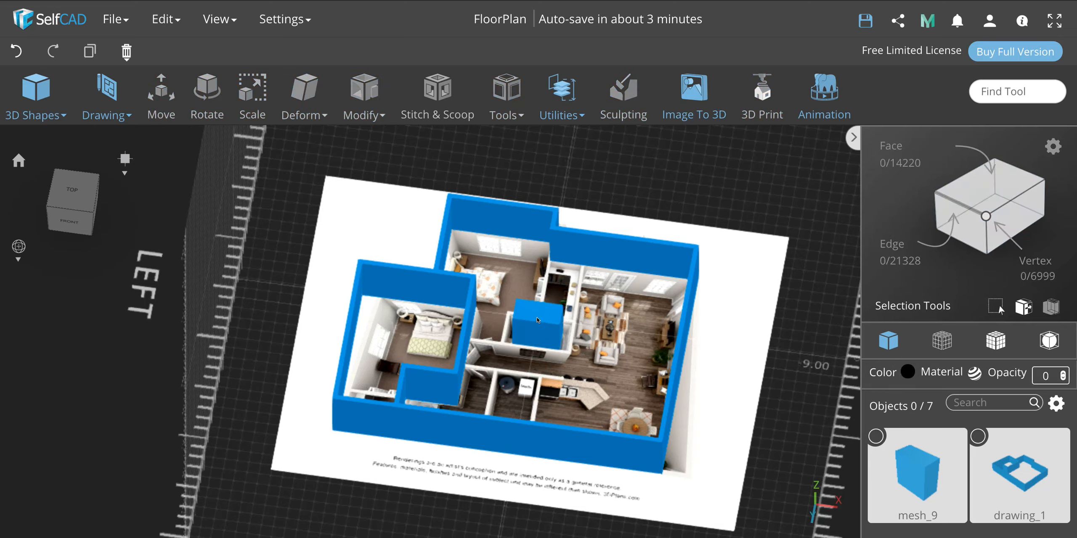
left_click(565, 318)
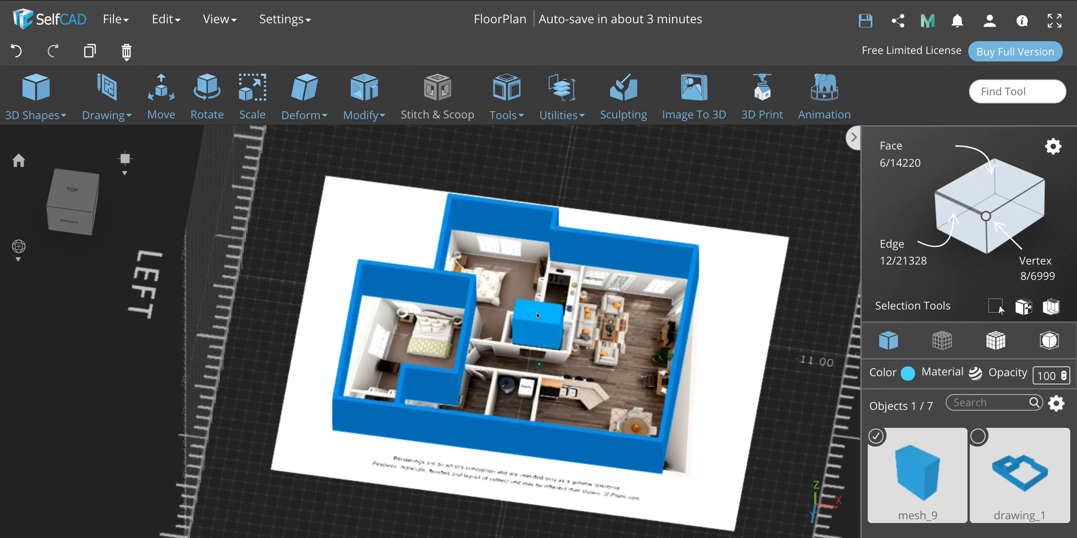
left_click_drag(536, 338, 520, 445, "ctrl")
left_click_drag(609, 357, 611, 397)
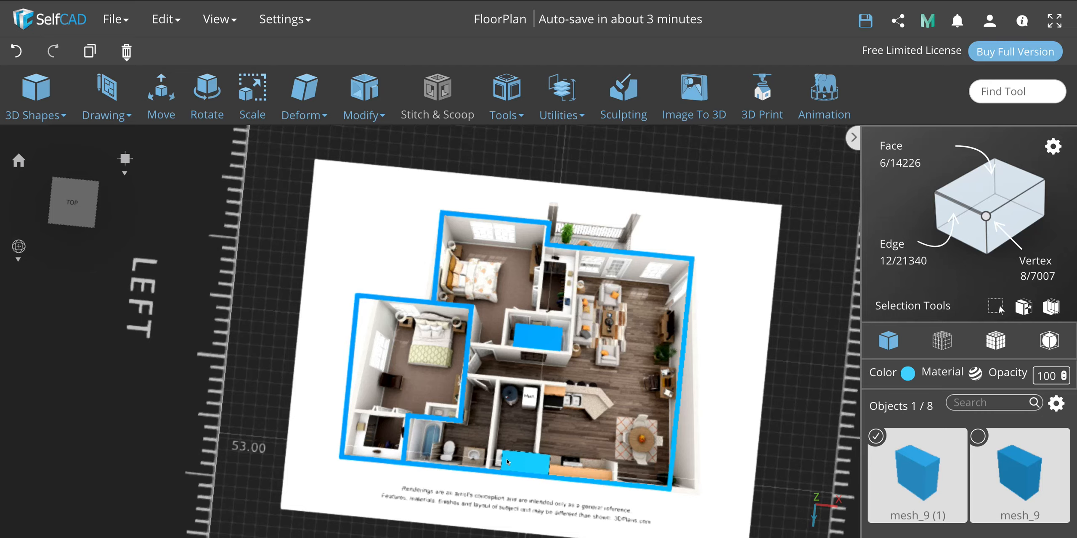
Scale the copied box at the lower outer wall to 7 along X.
left_click(528, 461)
left_click(532, 462)
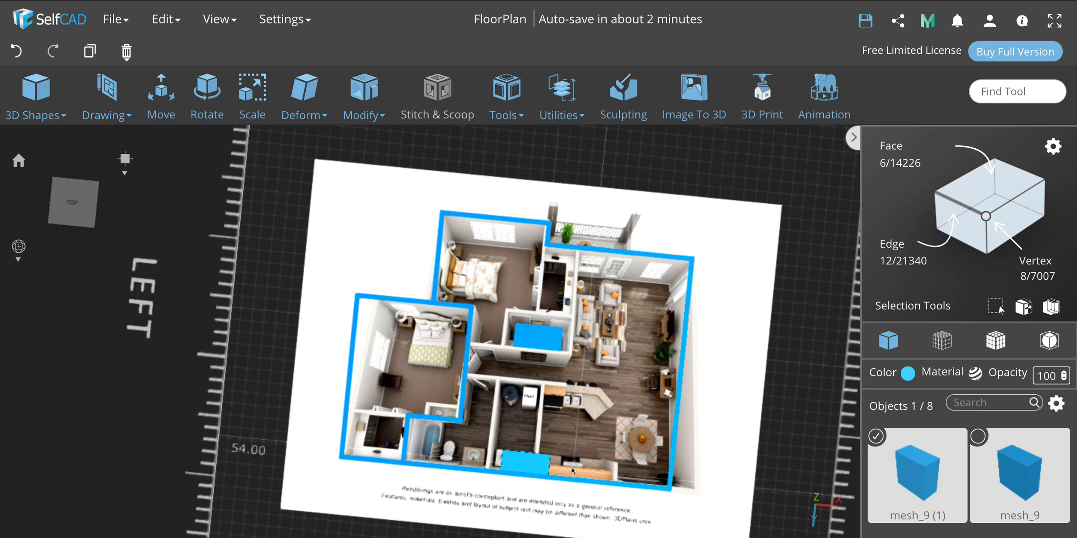
key("s")
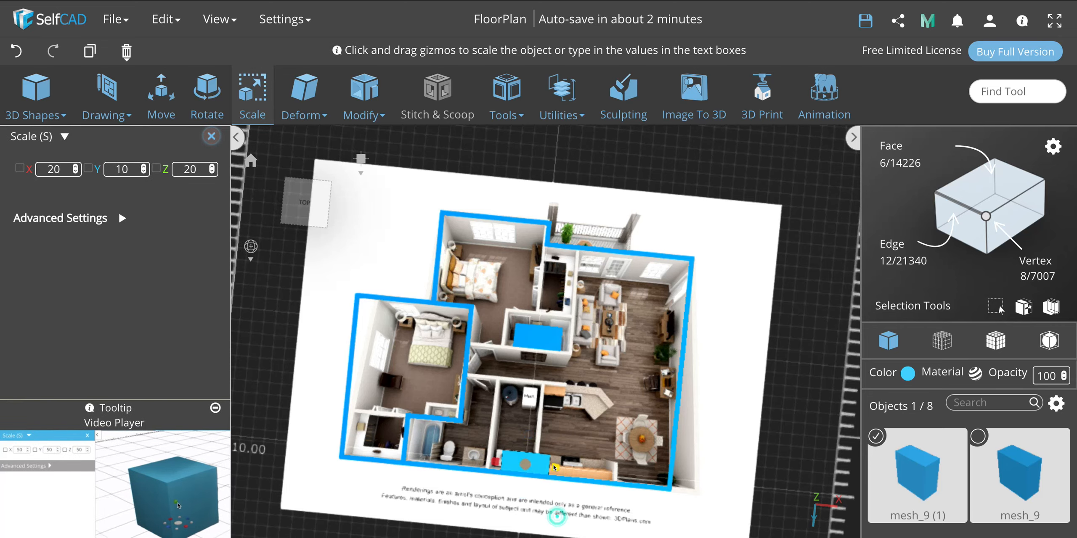
left_click_drag(546, 470, 524, 475)
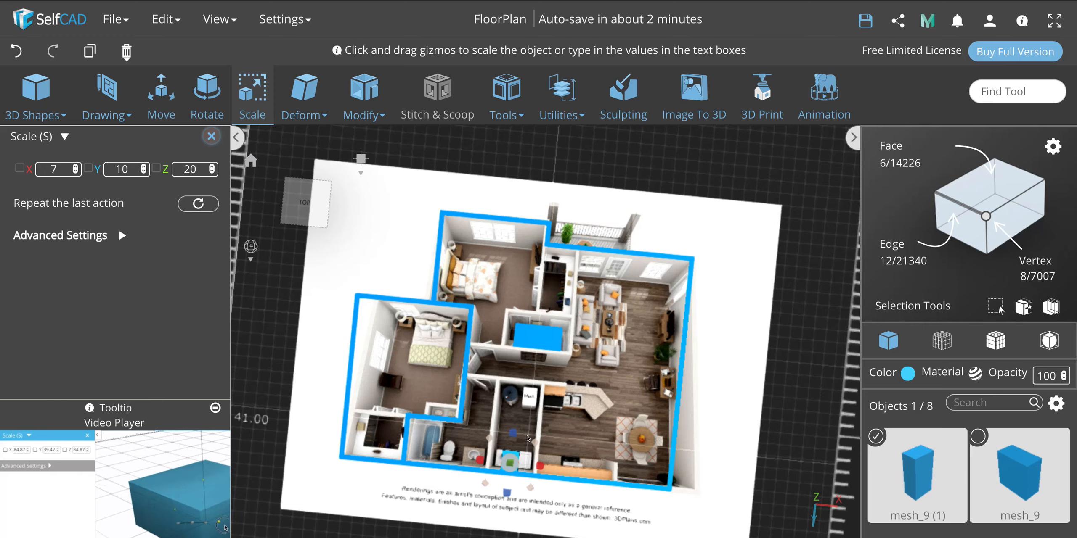
Move the narrow box along the lower outer wall to X -9.5.
key("m")
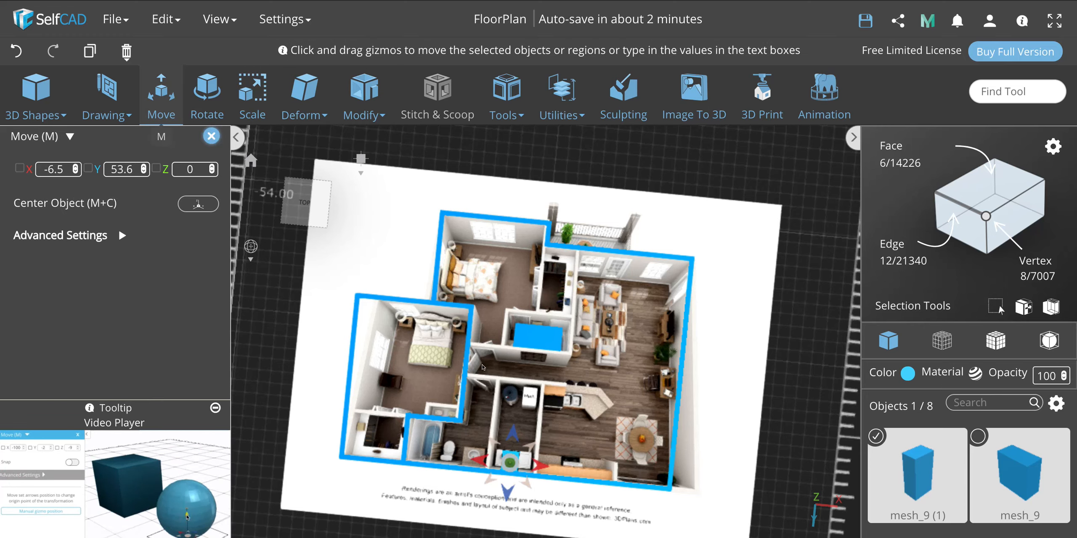
left_click(478, 460)
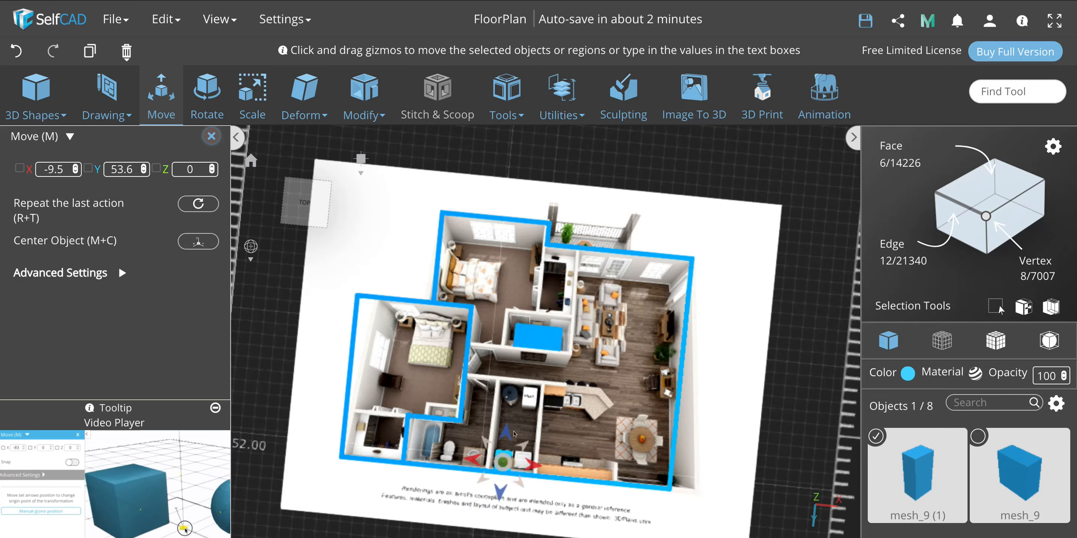
left_click(544, 445)
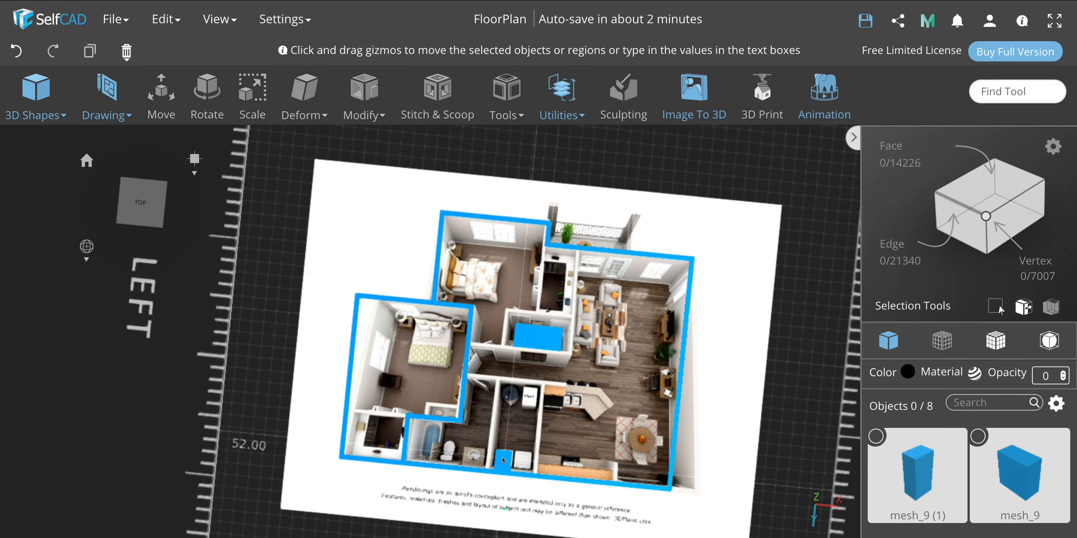
Select the narrow box at the lower outer wall and start Copy Offsets on it.
left_click(503, 465)
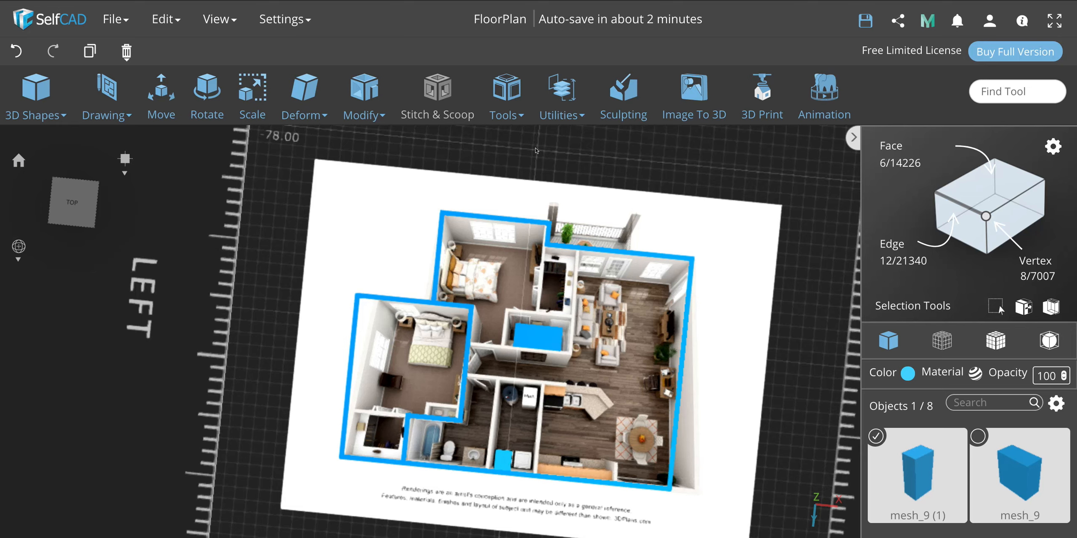
left_click(517, 95)
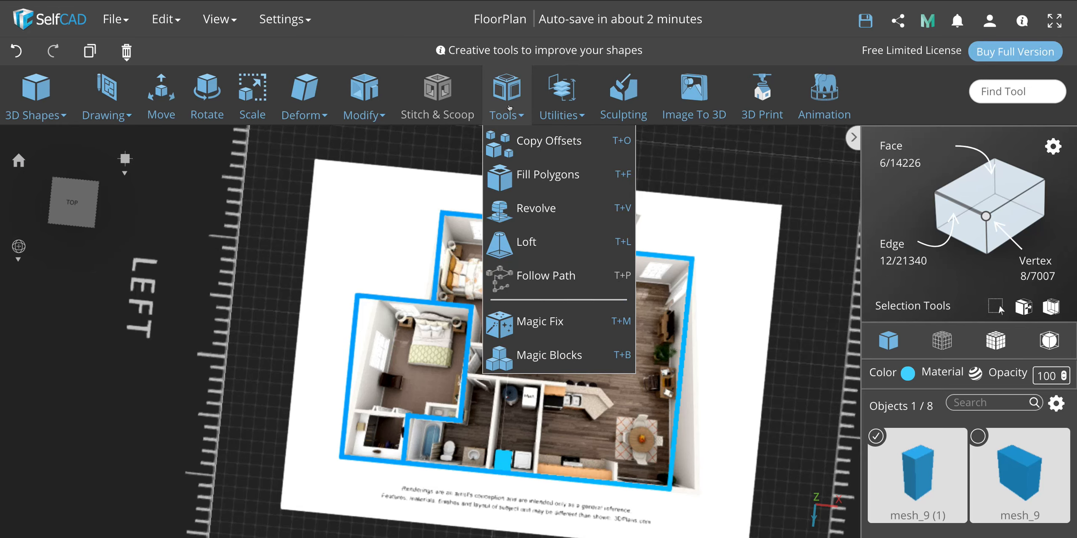
left_click(509, 141)
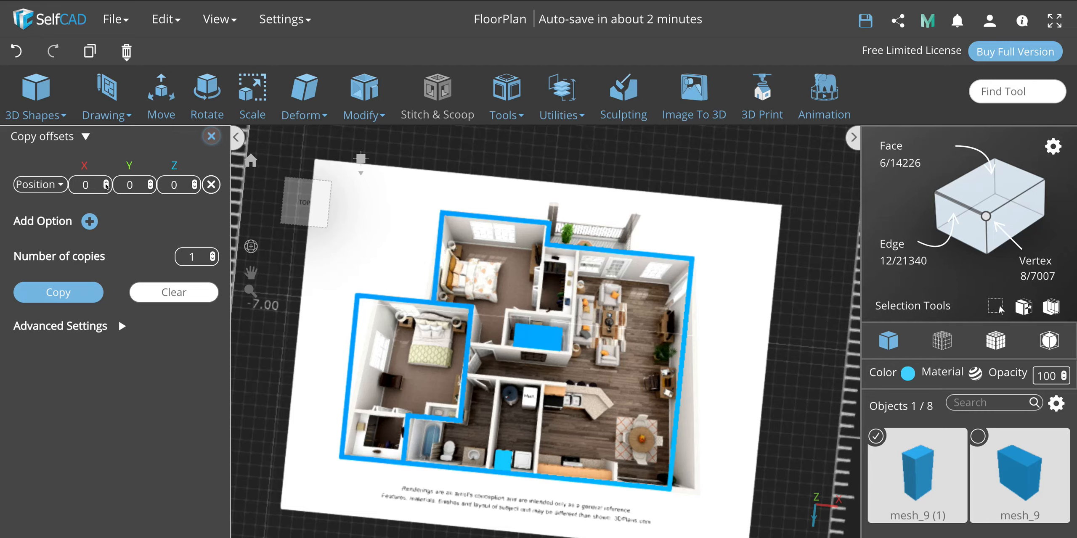
left_click(305, 202)
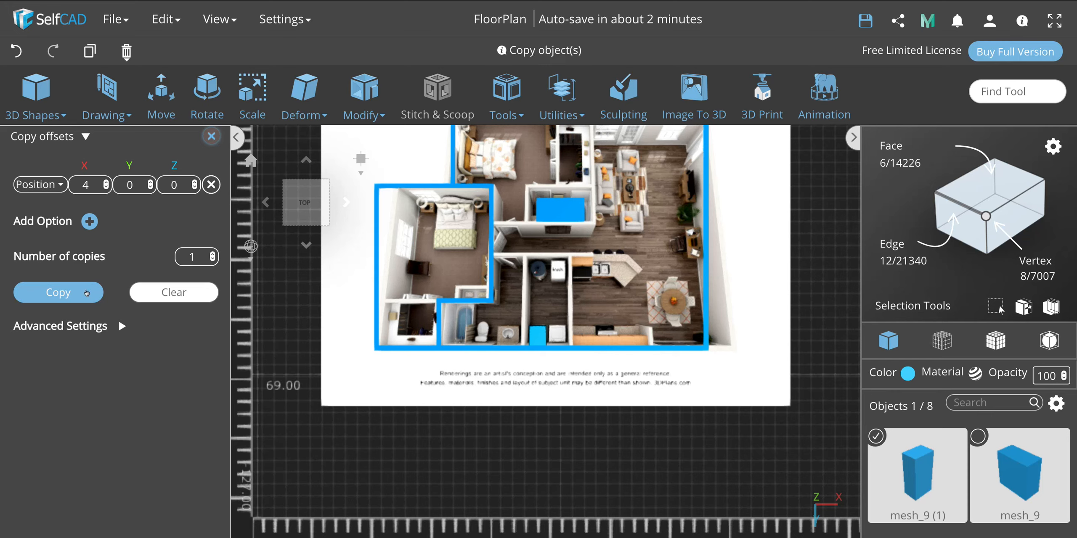
Try copying the box with X position offsets of 4 and 6, undoing each copy.
left_click(77, 294)
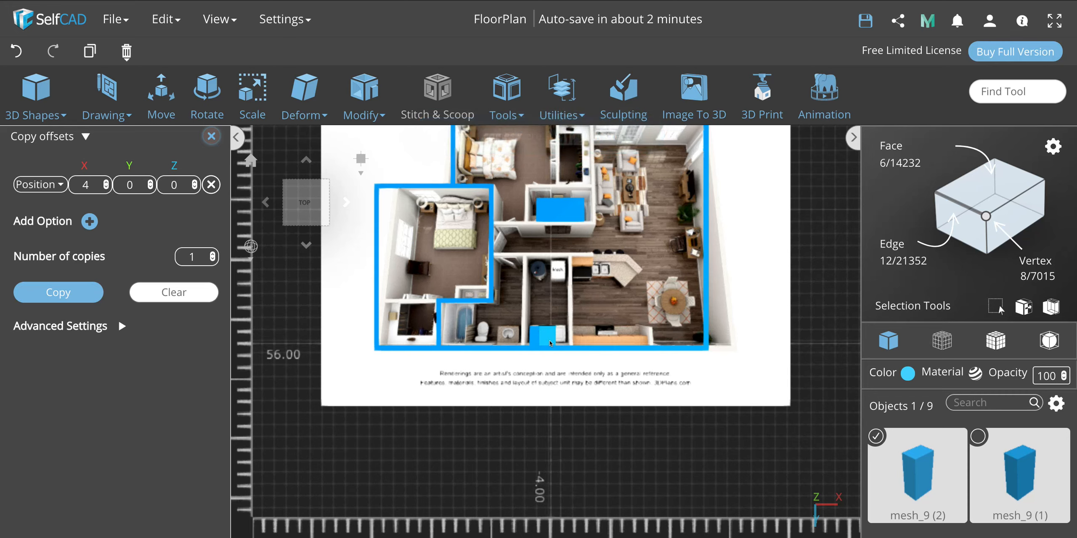
left_click(16, 51)
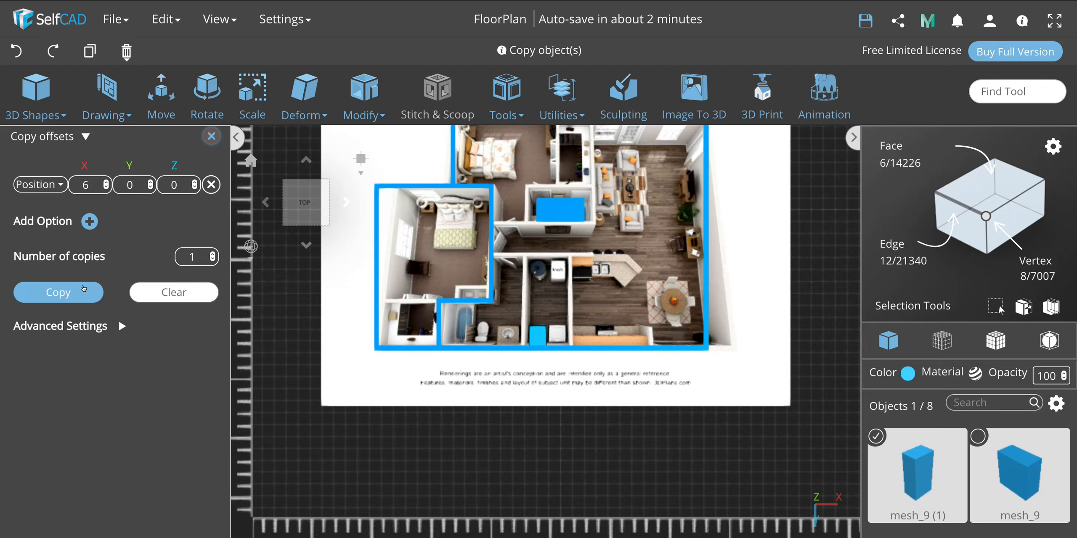
left_click(83, 289)
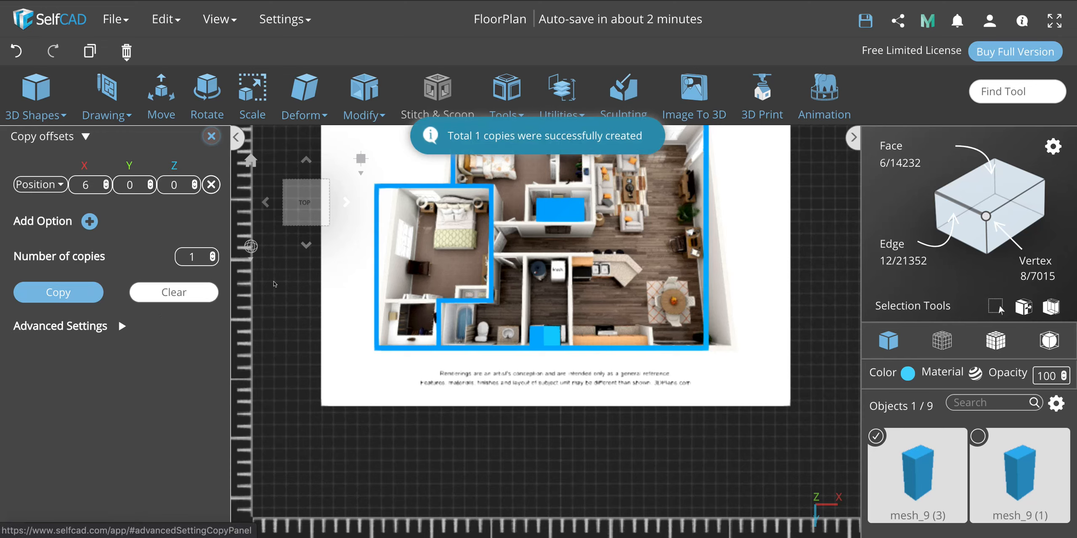
left_click(16, 51)
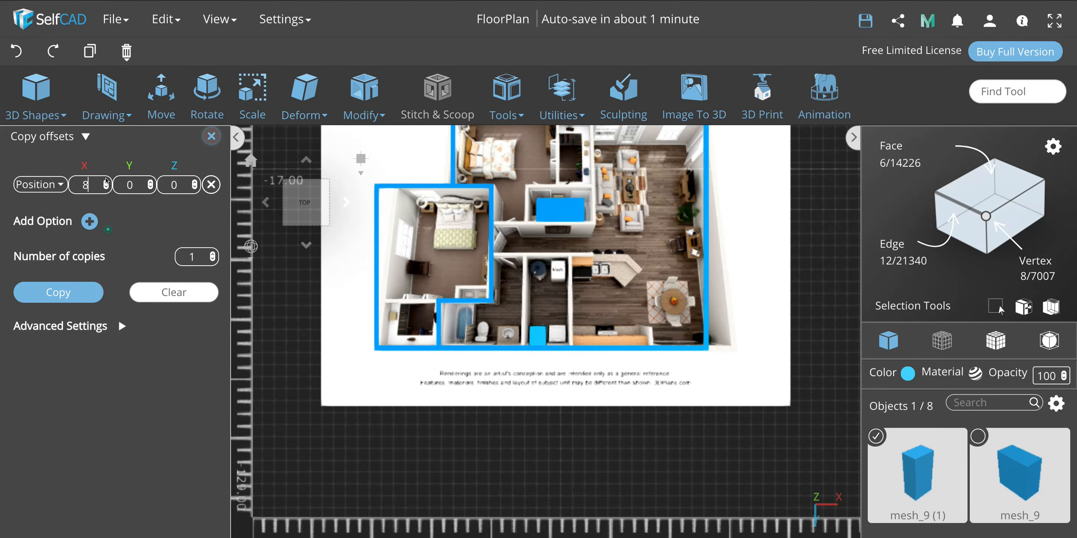
Copy the box once with an X position offset of 10, undoing the extra second copy.
left_click(83, 286)
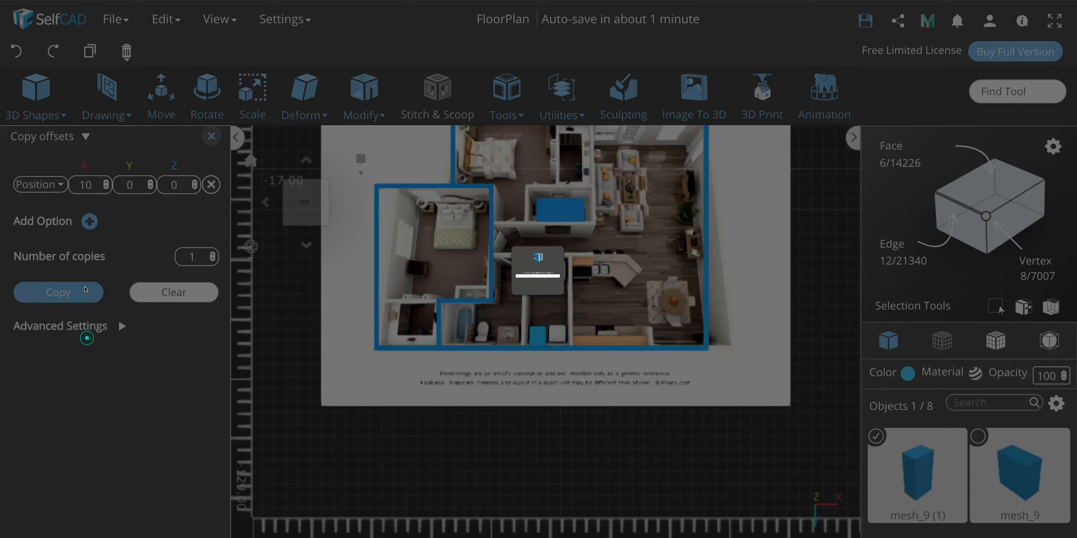
scroll(597, 341, "up", 5)
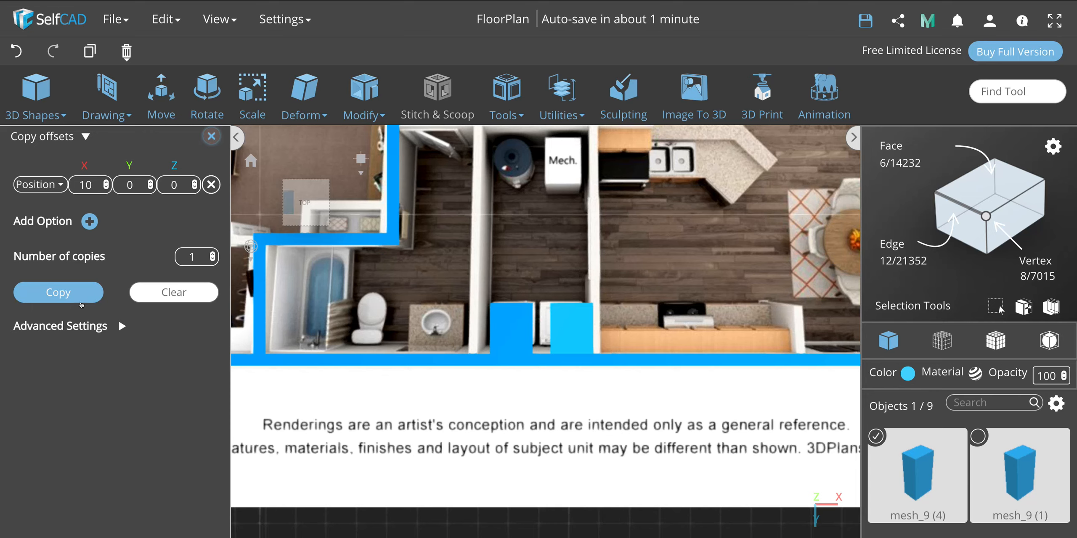
left_click(79, 296)
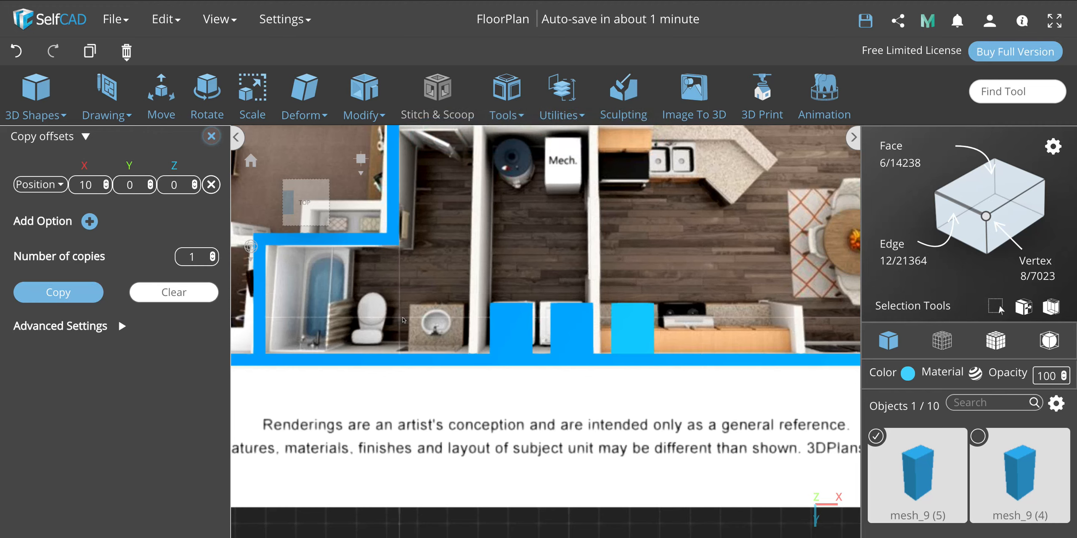
left_click(36, 90)
left_click(17, 52)
Move the copied box along X to -1.5, close beside the first box.
scroll(568, 334, "up", 2)
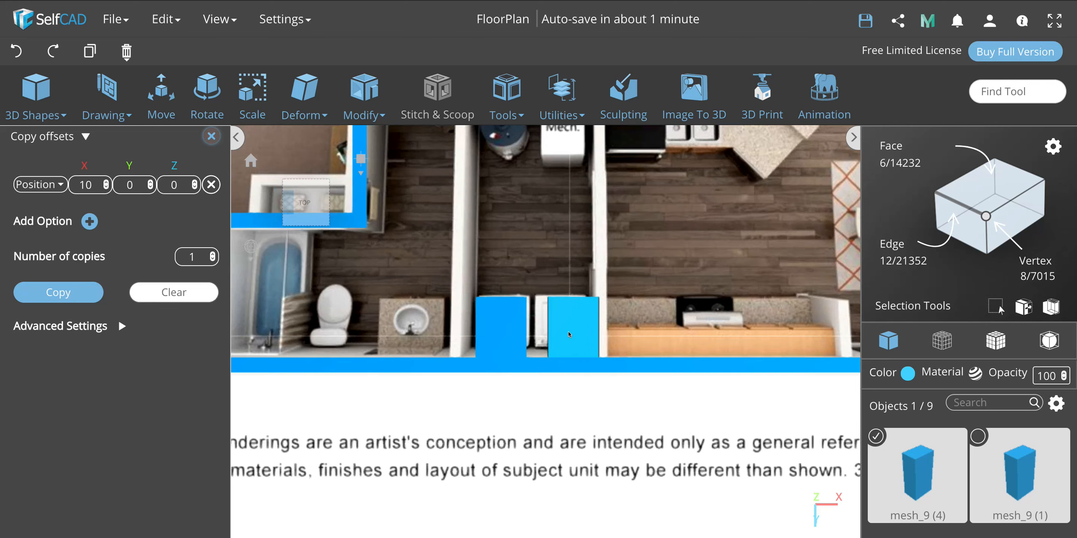
scroll(568, 335, "up", 1)
left_click(575, 326)
left_click(562, 327)
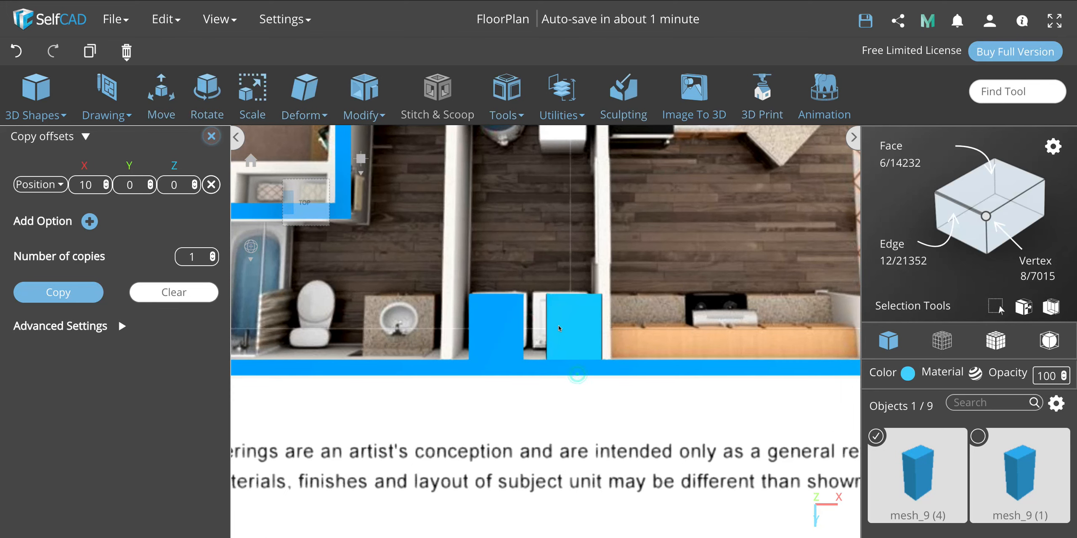
key("m")
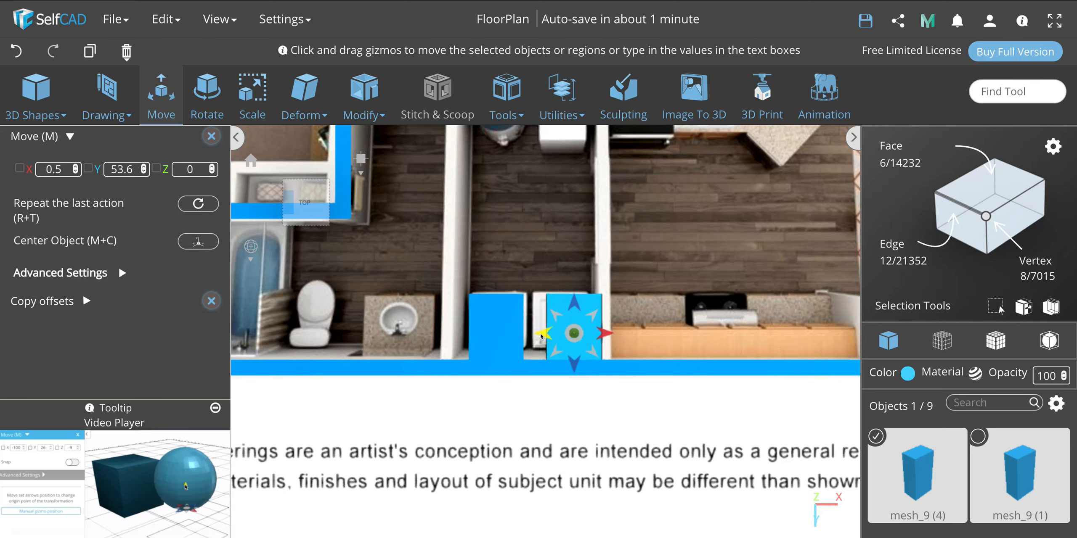
left_click_drag(538, 333, 523, 334)
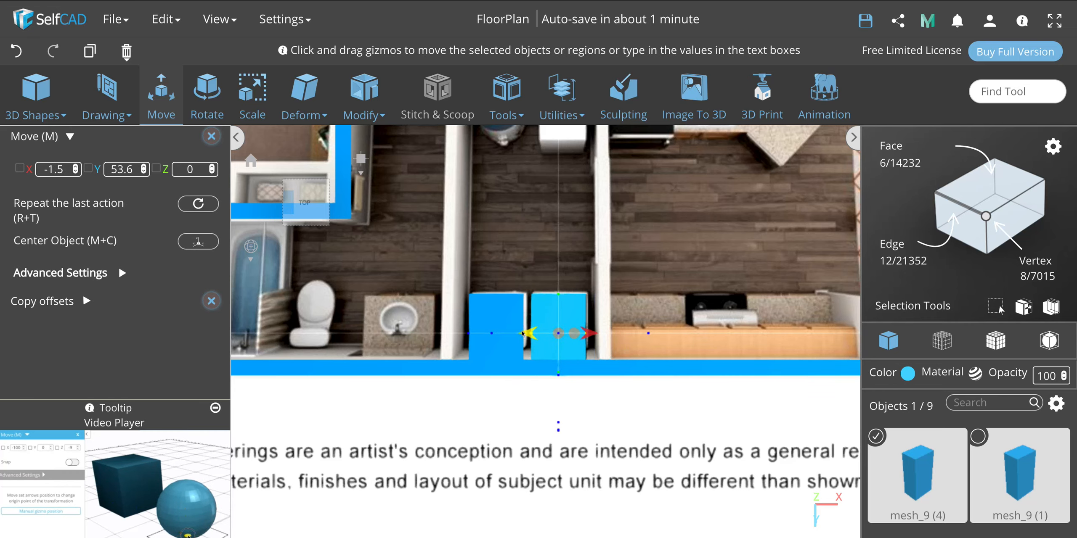
Select both small boxes at the lower outer wall and scale them to 13 along Z.
scroll(564, 392, "down", 1)
scroll(564, 392, "down", 5)
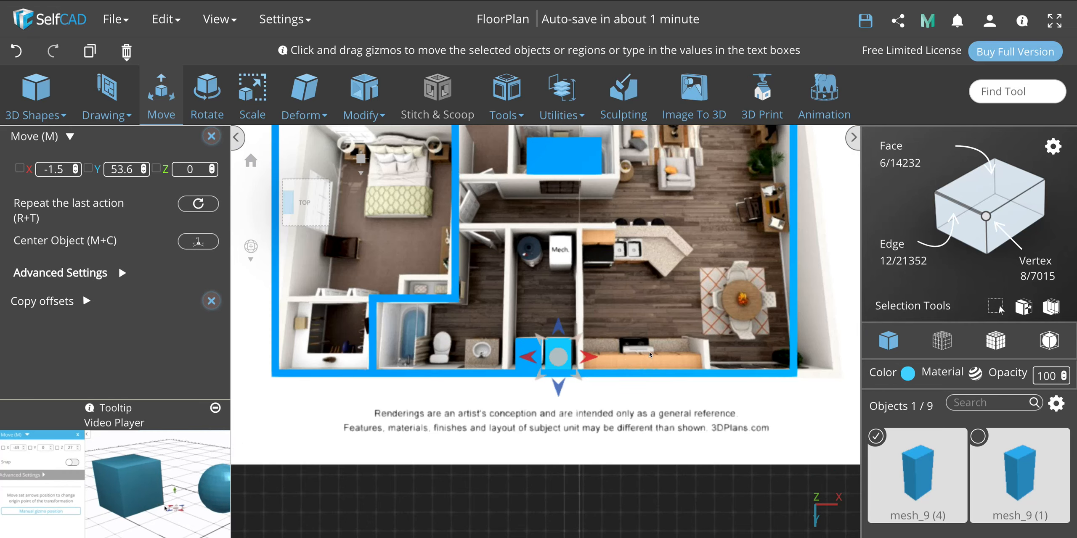
right_click_drag(586, 345, 534, 298)
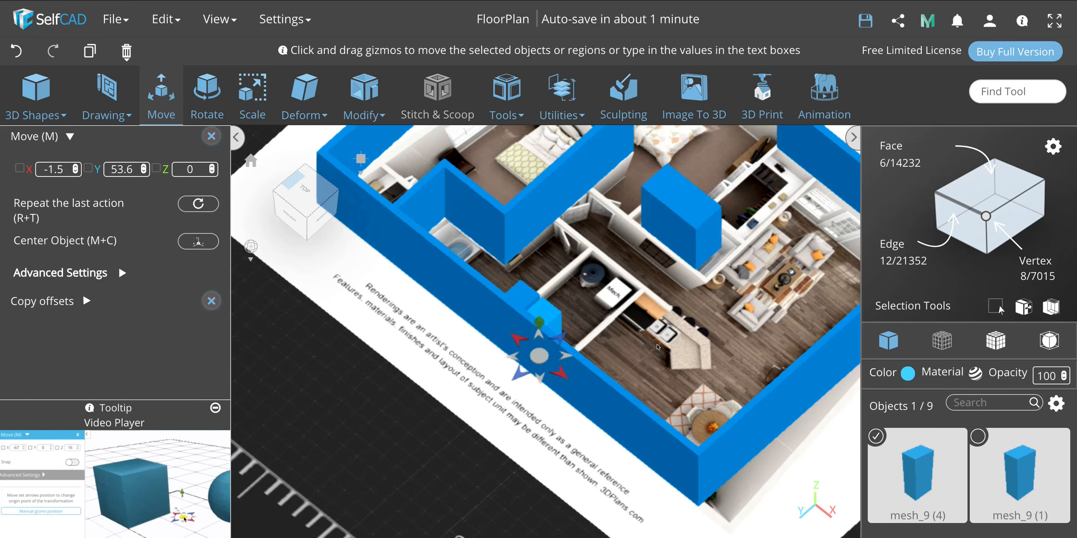
left_click(555, 320)
left_click(526, 299)
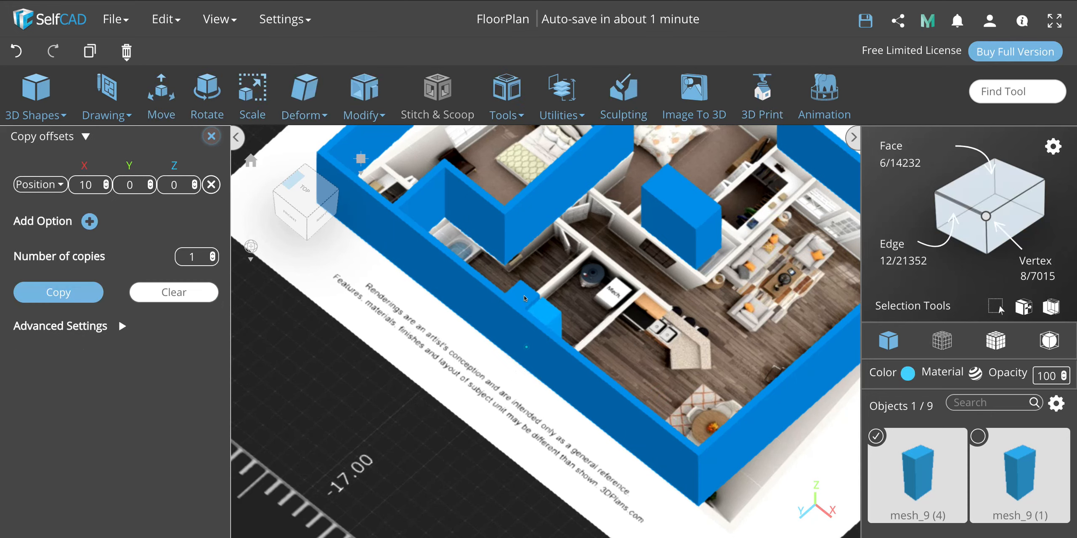
left_click(539, 296, "shift")
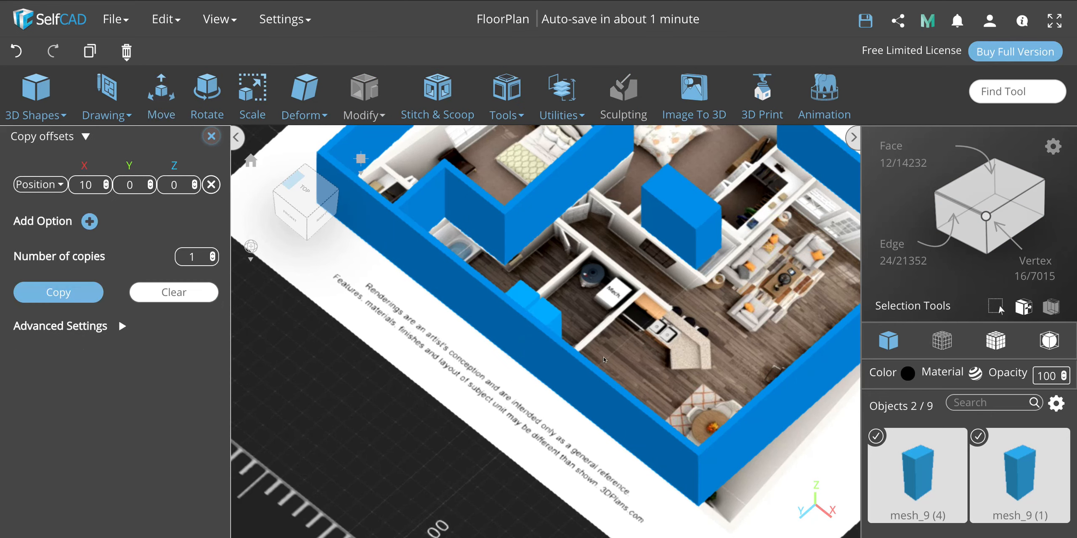
key("m")
right_click_drag(604, 360, 609, 320)
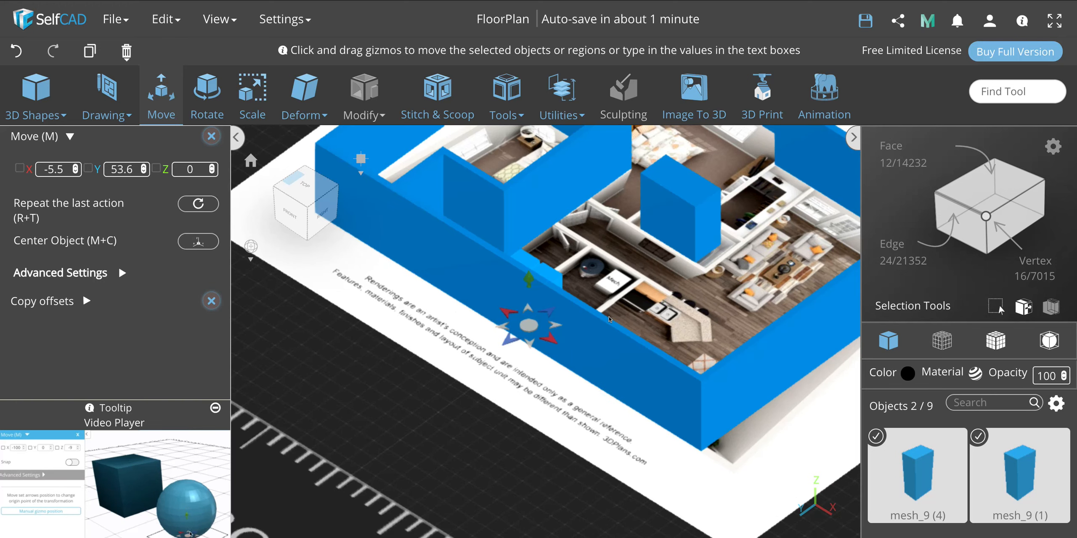
key("s")
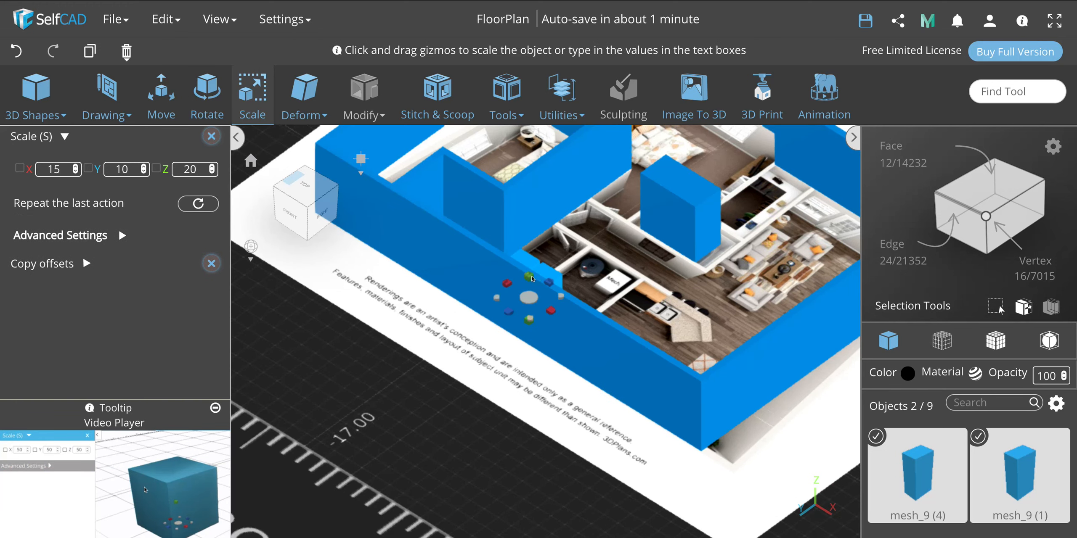
left_click_drag(529, 277, 532, 301)
right_click_drag(500, 276, 722, 337)
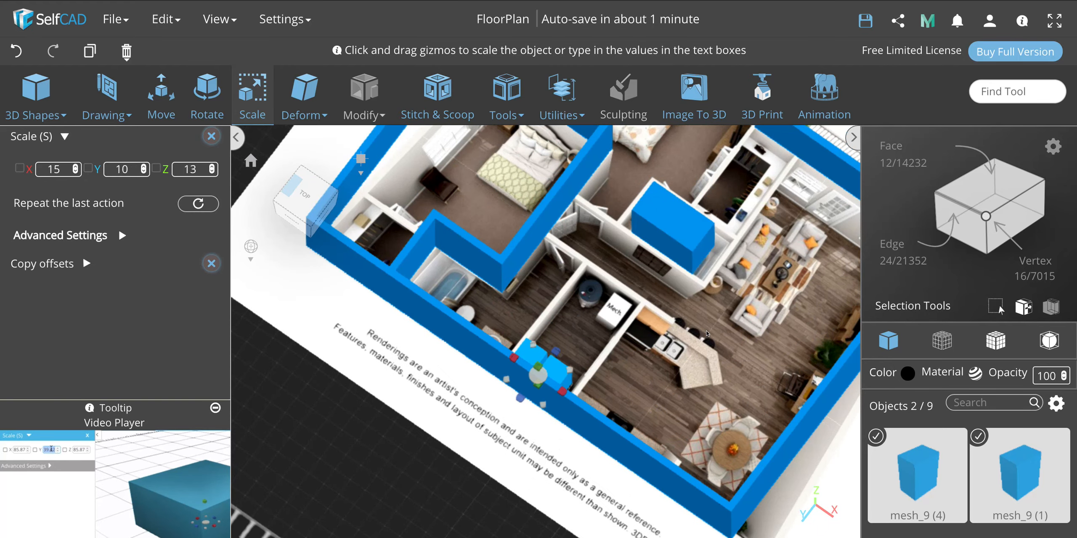
left_click(723, 337)
Move the large central box onto the bedroom's wall beside the hallway, at X -29 and Y 14.
scroll(722, 337, "down", 5)
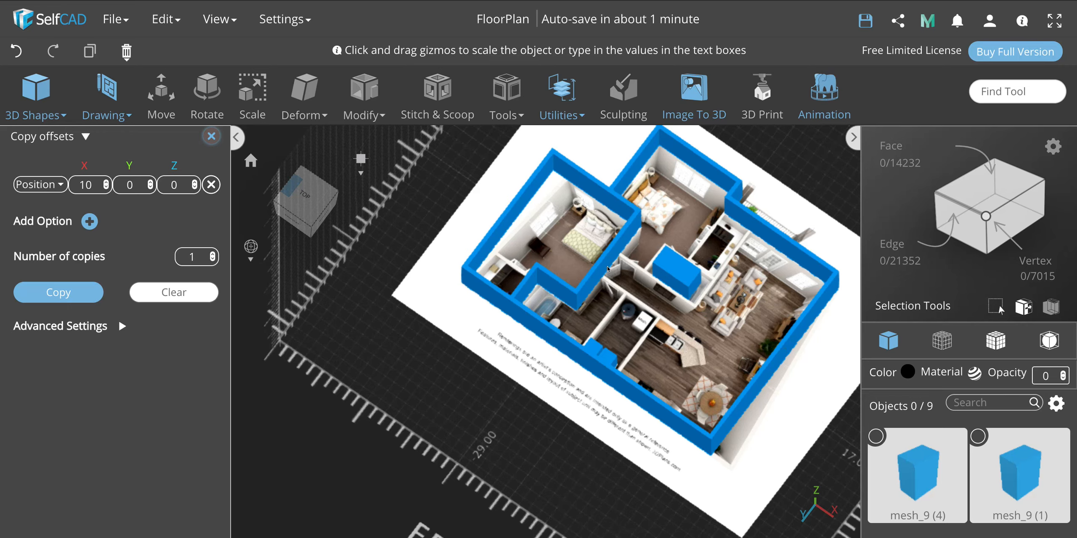
left_click(676, 276)
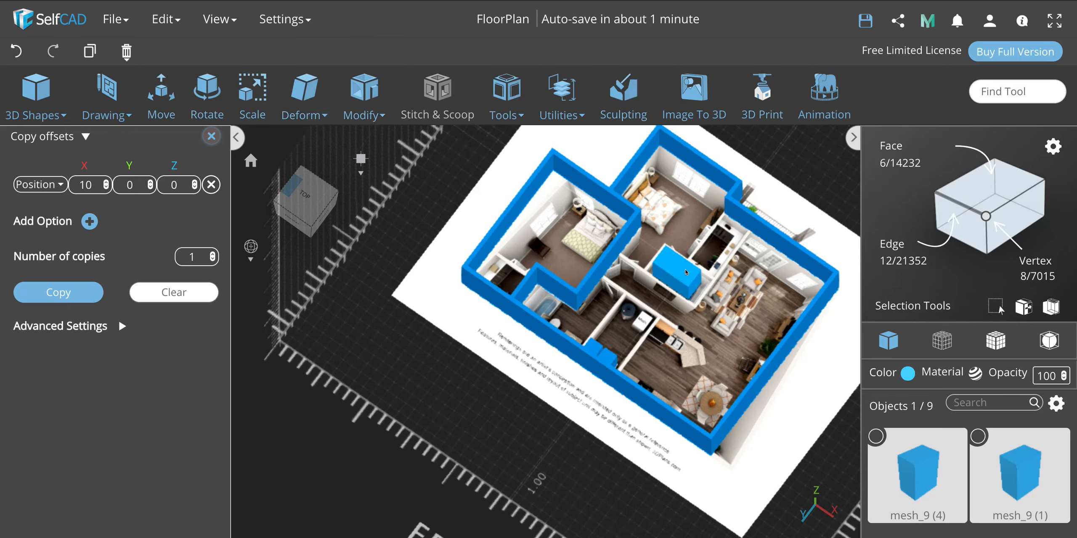
key("m")
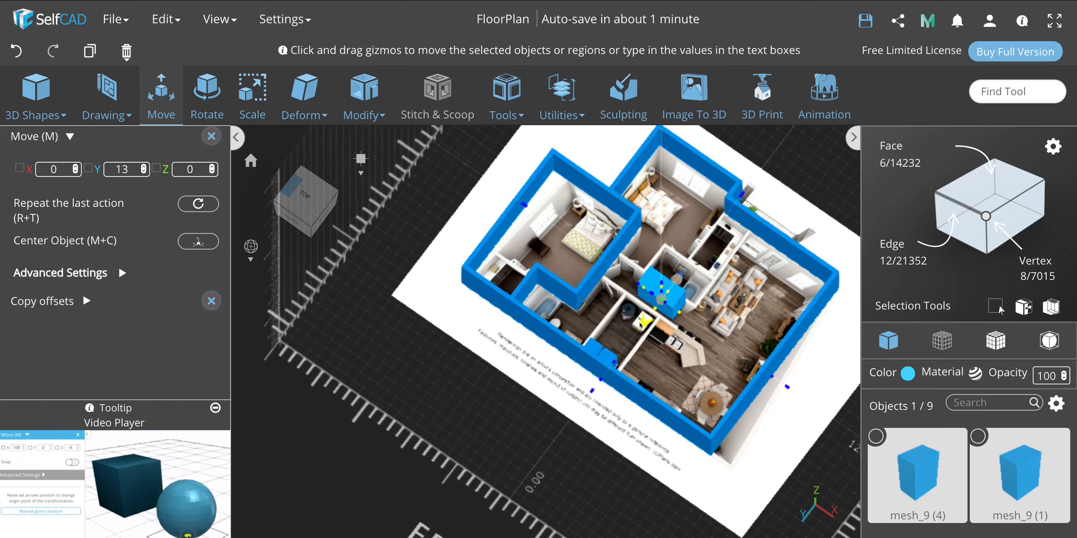
left_click_drag(640, 325, 571, 264)
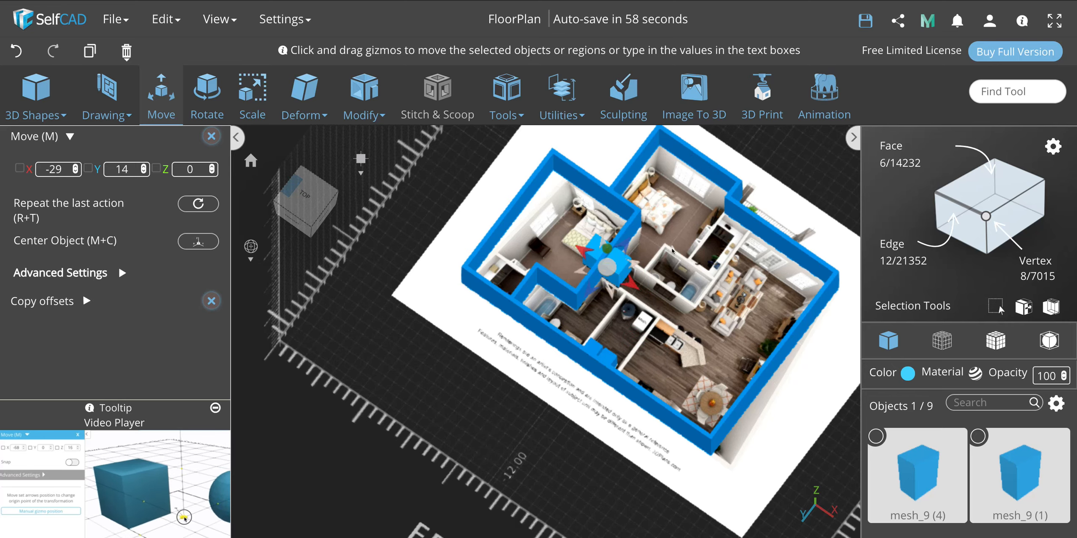
Scale the box crossing the bedroom wall to 6 along Y.
scroll(610, 269, "up", 5)
right_click_drag(644, 275, 653, 334)
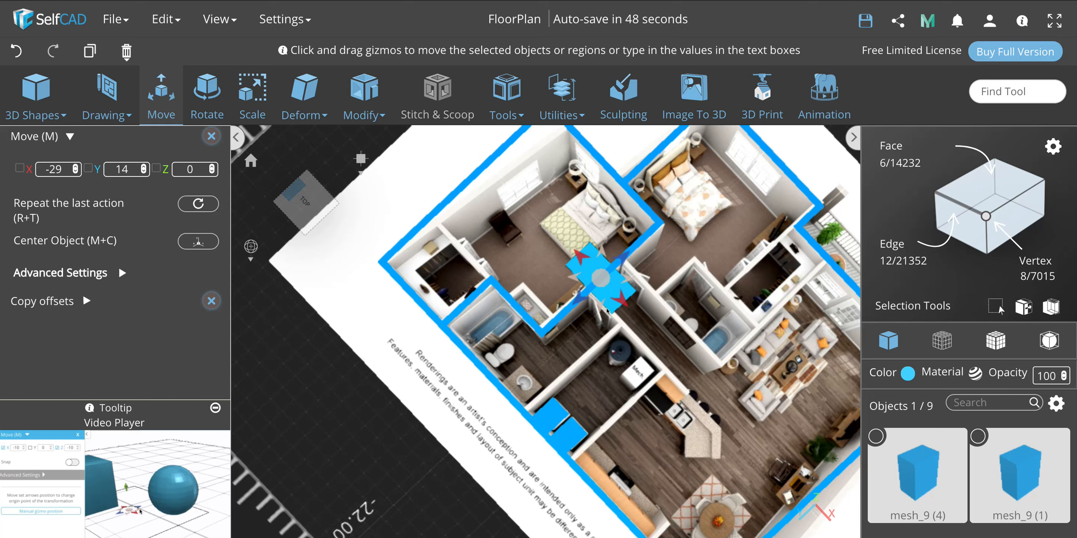
key("s")
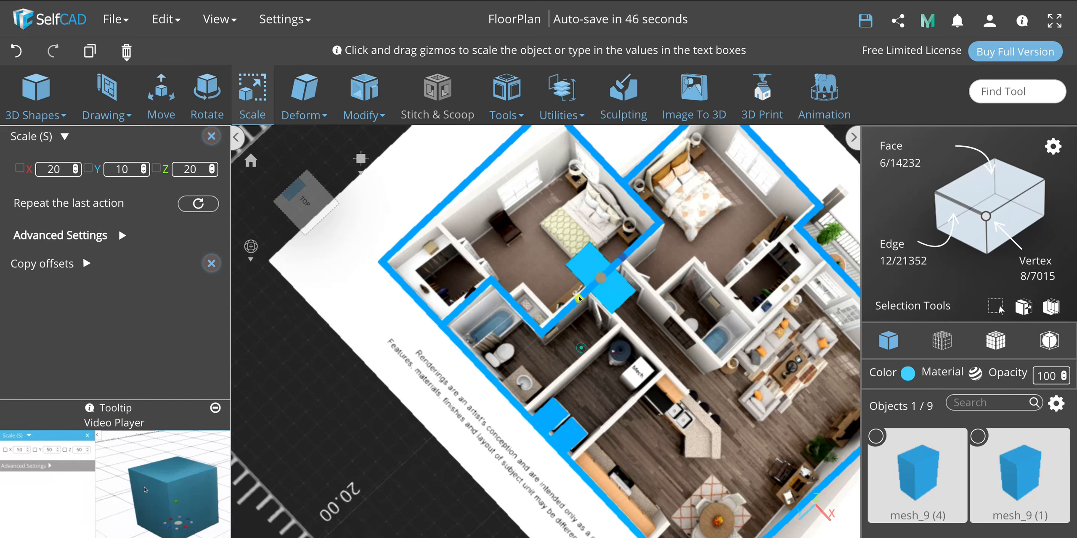
left_click_drag(583, 295, 586, 293)
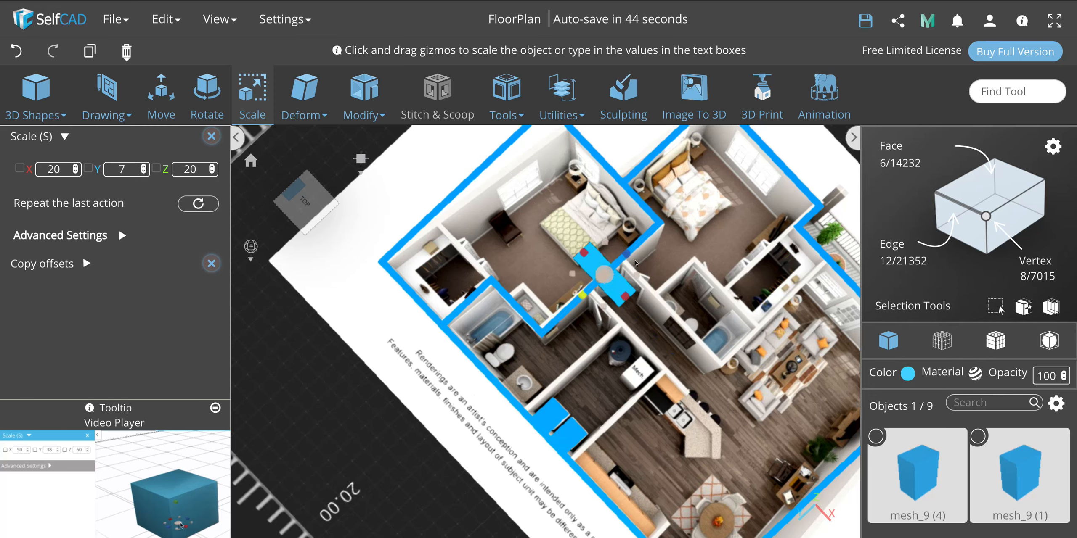
left_click_drag(624, 254, 624, 255)
right_click_drag(658, 288, 656, 227)
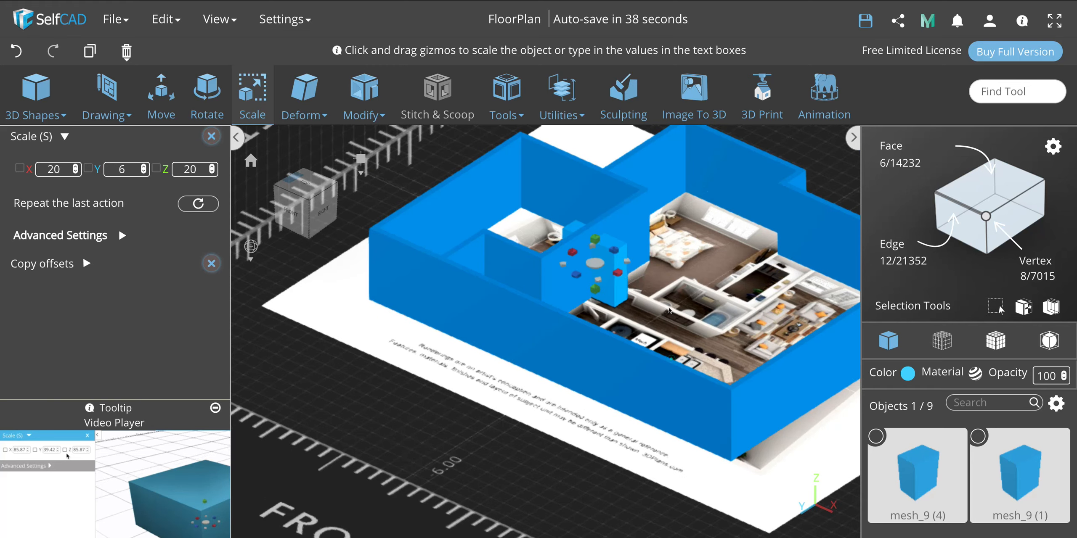
left_click(669, 310)
Group the walls, the box crossing the bedroom wall and the two small boxes at the outer wall into one object.
right_click_drag(682, 300, 714, 317)
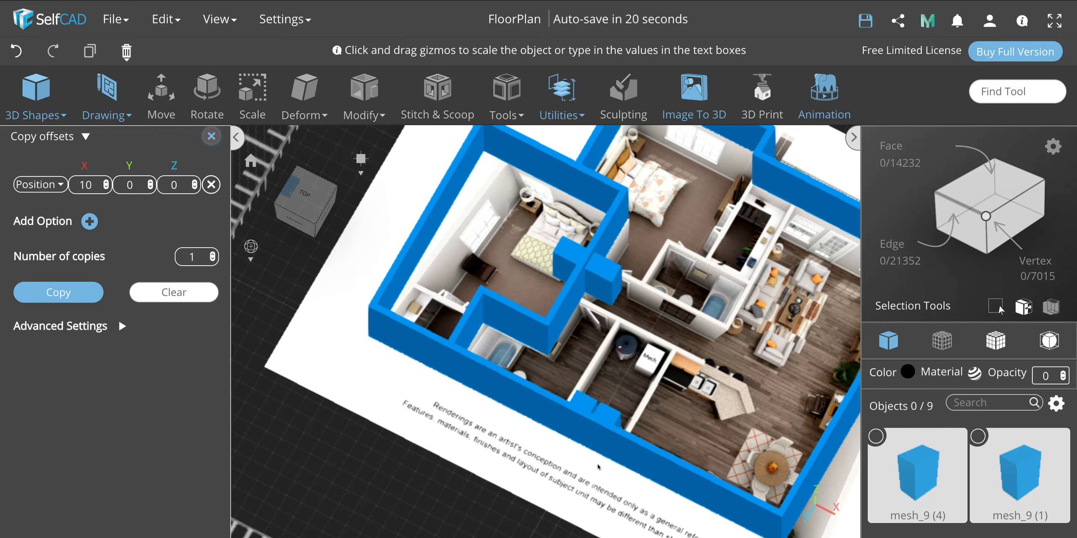
left_click(608, 273)
left_click(605, 435)
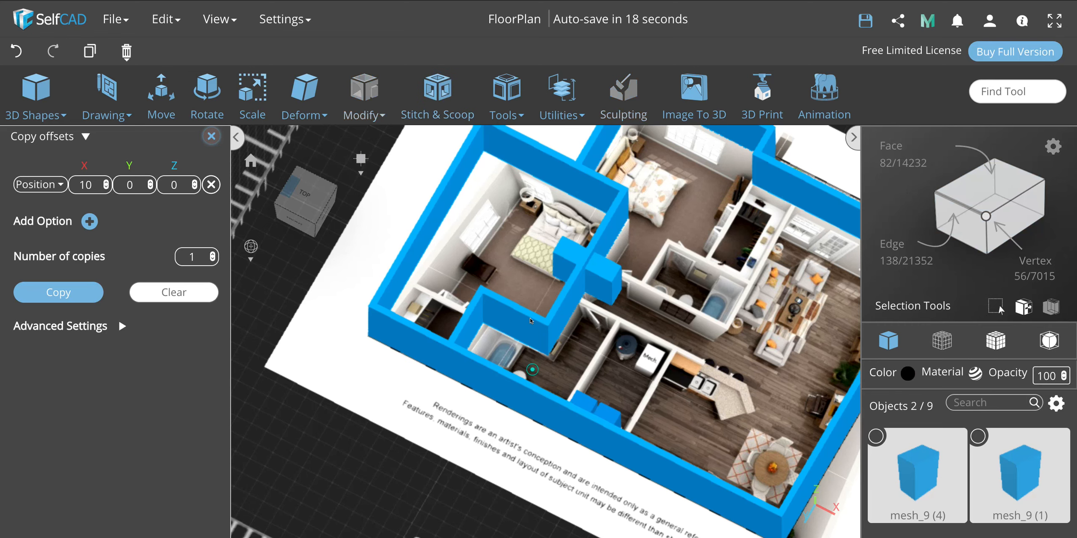
left_click(603, 411)
left_click(603, 411)
left_click(584, 401)
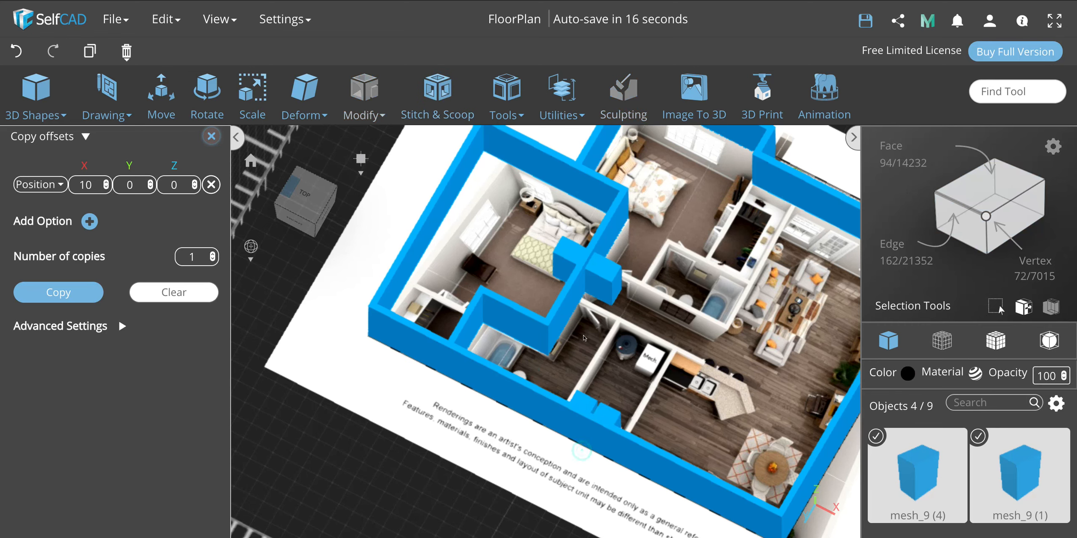
left_click(514, 88)
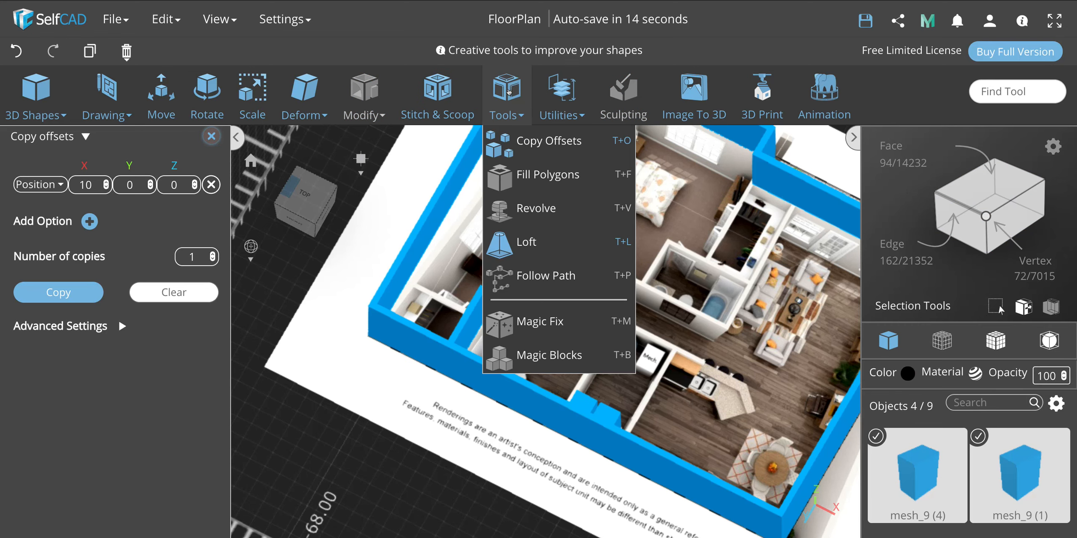
mouse_move(298, 100)
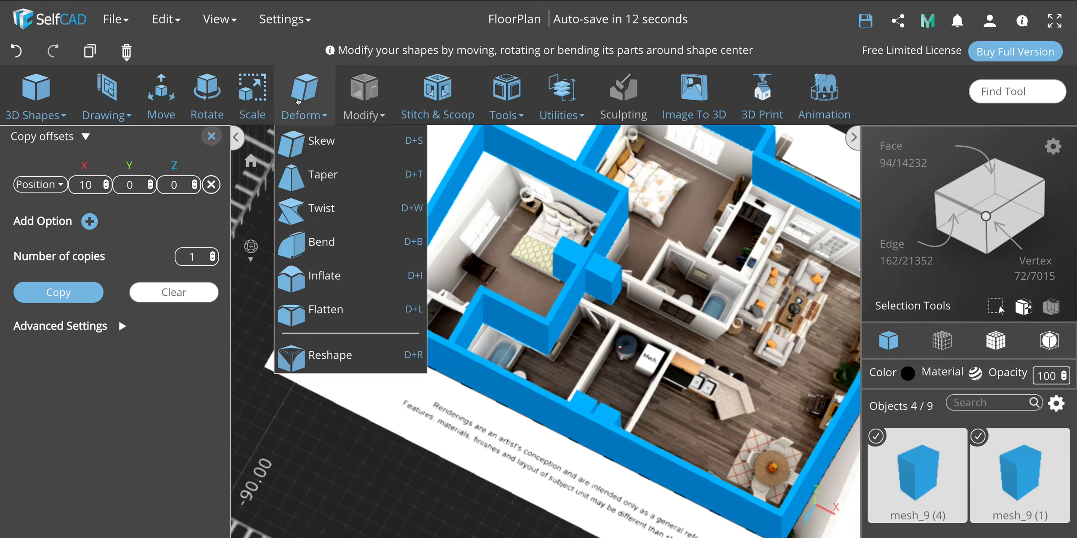
mouse_move(505, 114)
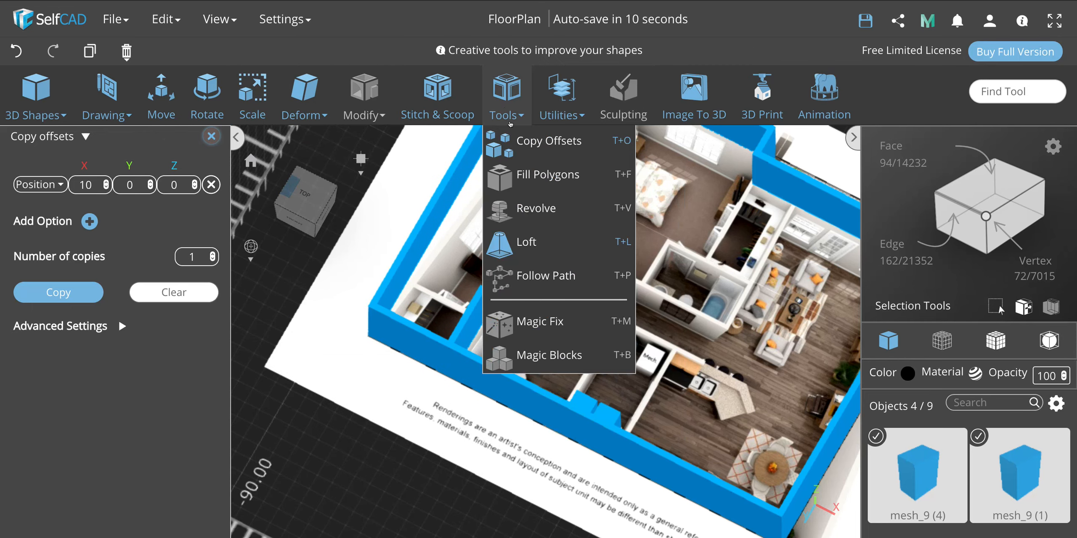
mouse_move(574, 95)
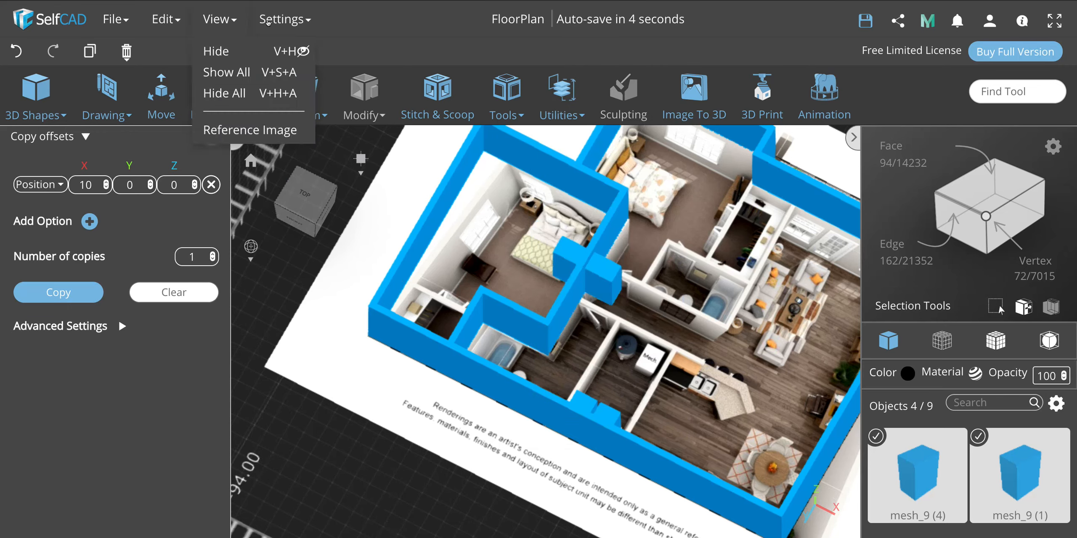
mouse_move(170, 10)
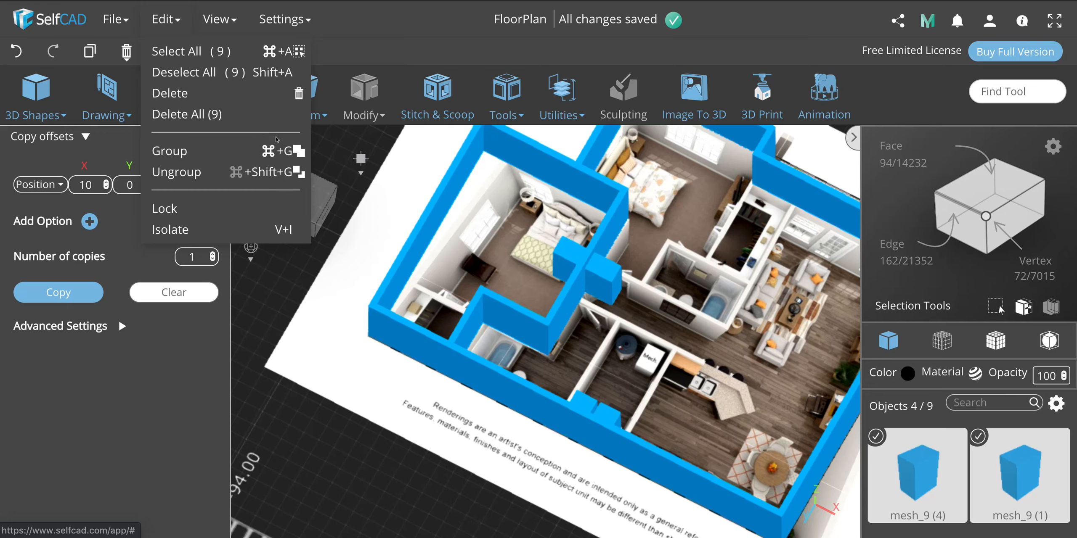
left_click(268, 148)
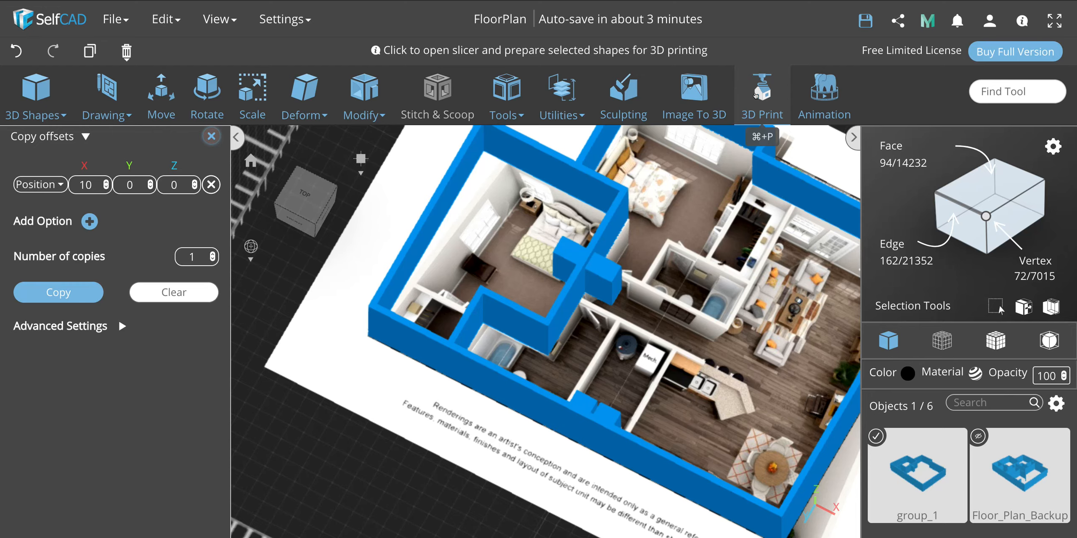
Send the grouped floor plan to the 3D print slicer and slice it.
left_click(755, 96)
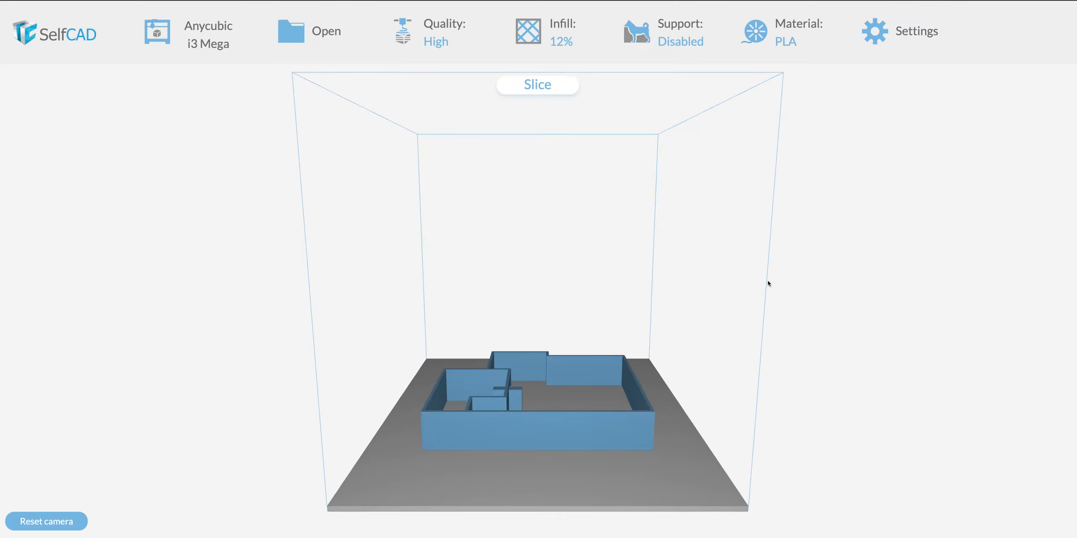
left_click_drag(736, 346, 705, 329)
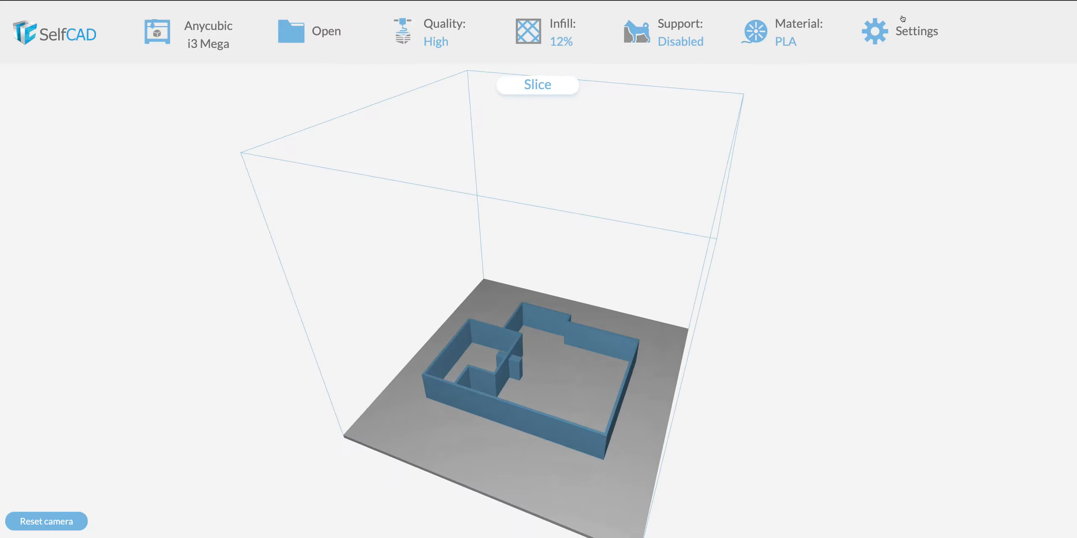
left_click(543, 83)
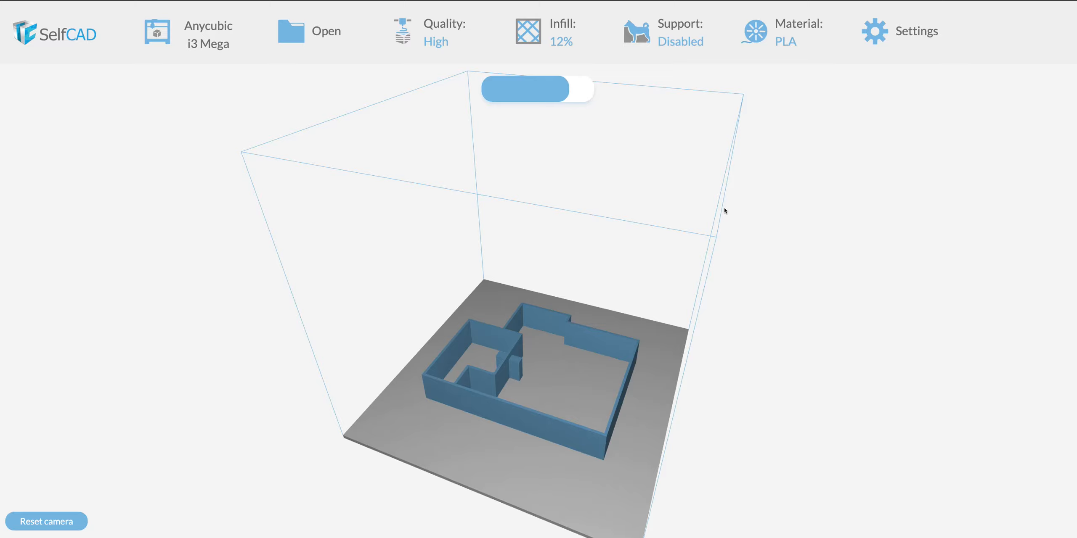
left_click_drag(823, 301, 590, 435)
left_click(522, 36)
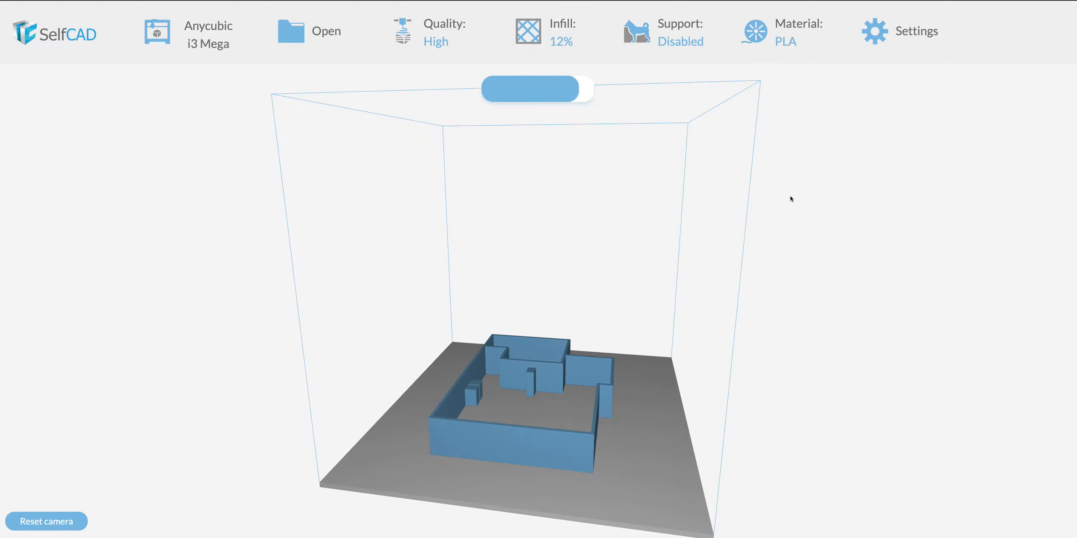
mouse_move(429, 30)
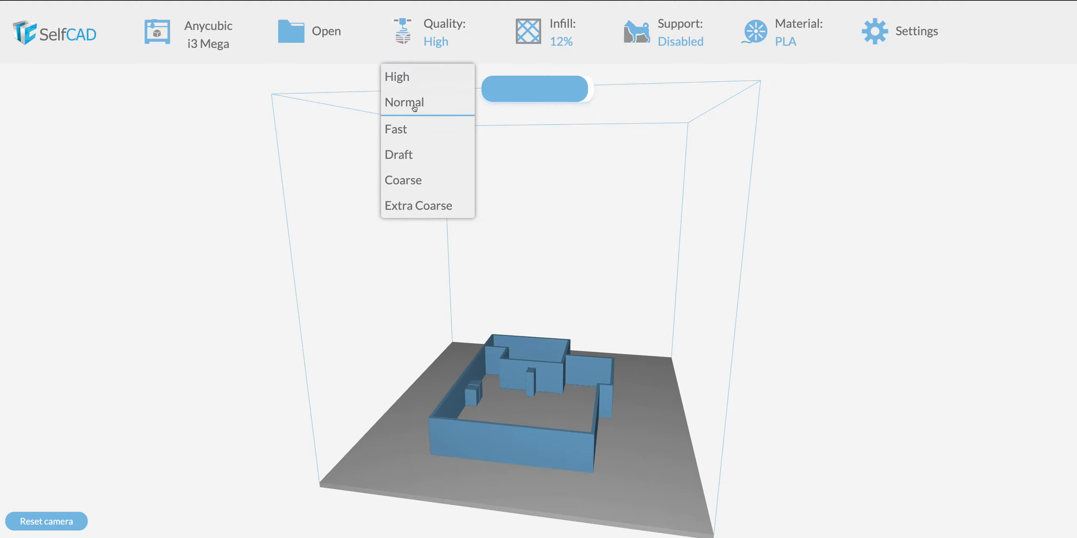
mouse_move(529, 52)
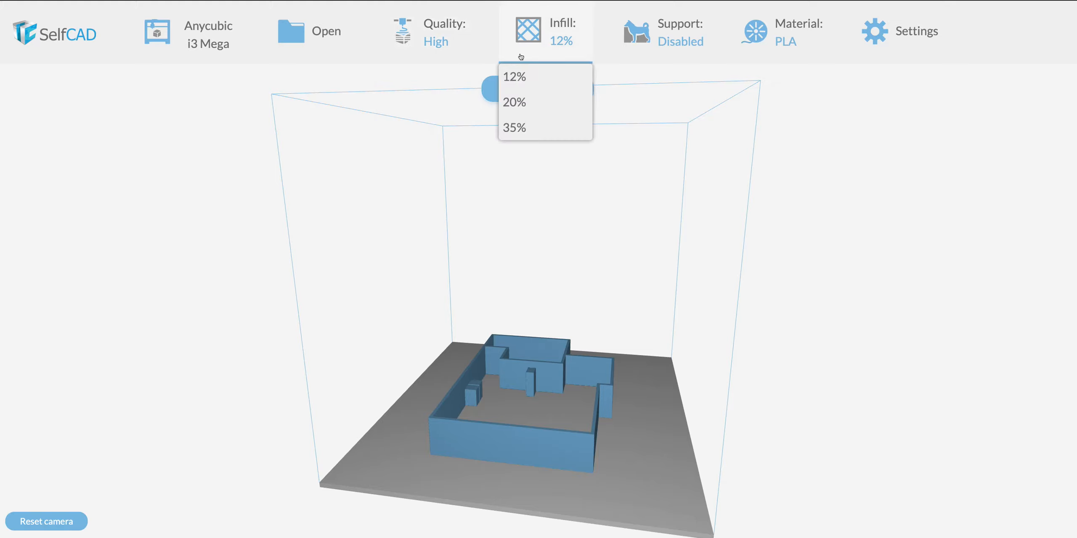
left_click(490, 88)
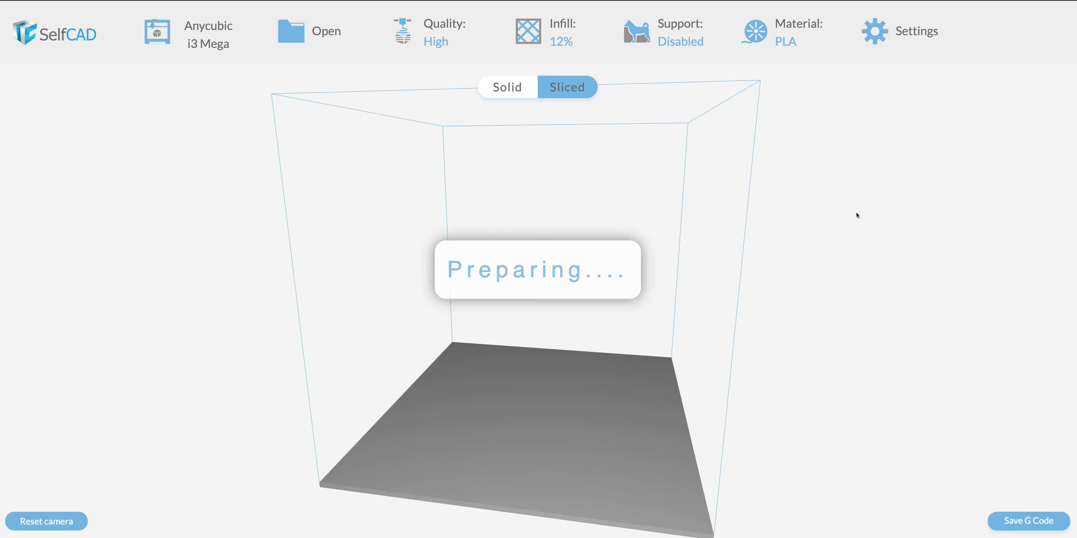
Examine the sliced walls and boxes up close and run through the print layers from an early stage to the finished print.
left_click_drag(827, 303, 737, 283)
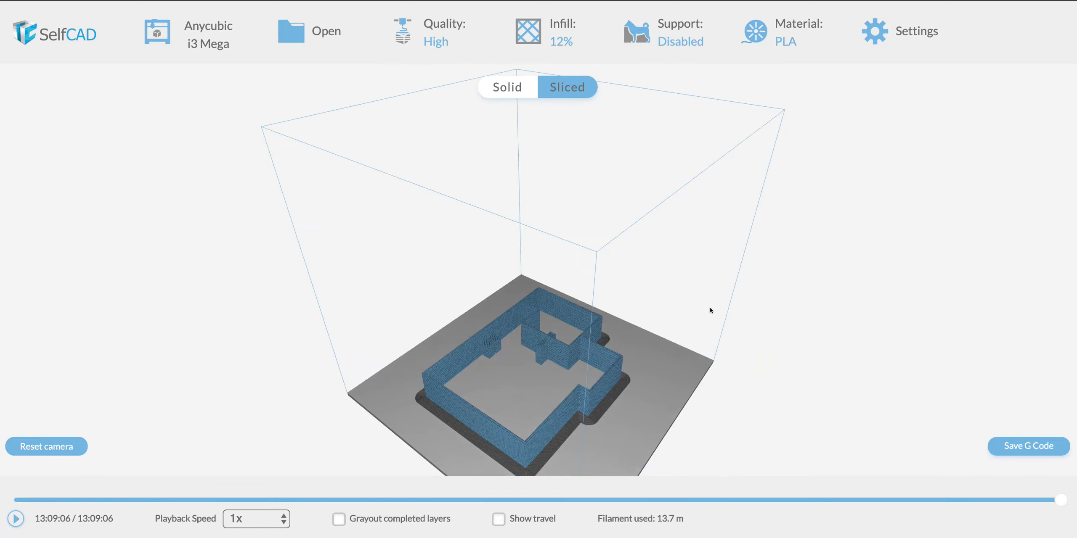
scroll(567, 341, "up", 5)
scroll(567, 342, "up", 4)
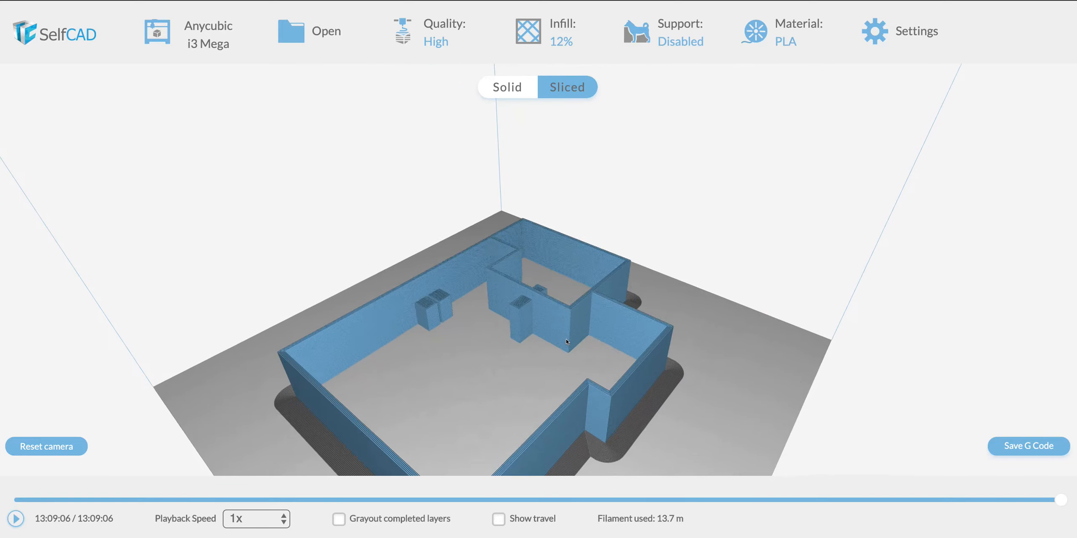
mouse_move(487, 386)
left_mouse_down()
mouse_move(489, 360)
mouse_move(504, 397)
left_mouse_up()
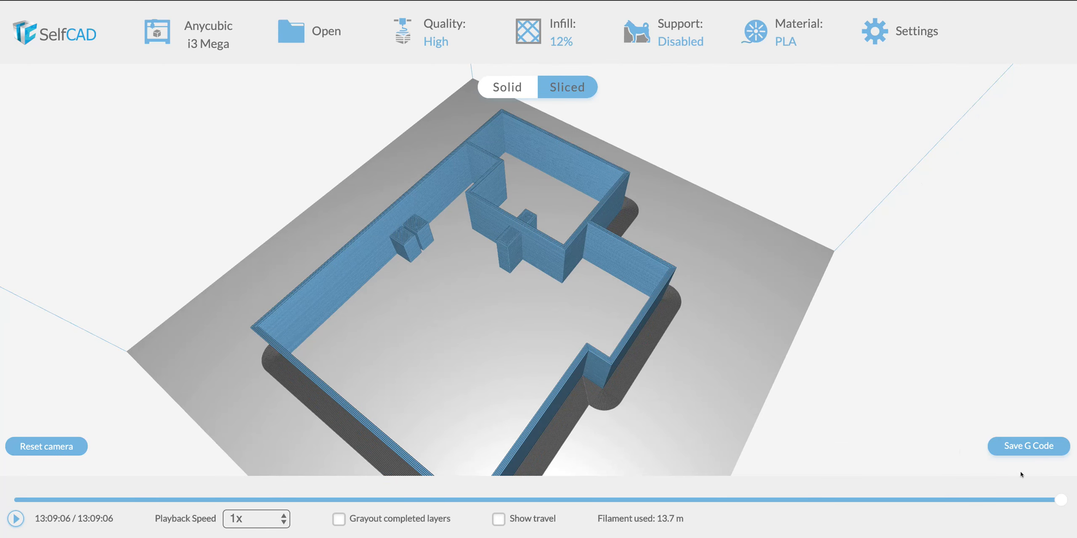
left_click_drag(1047, 501, 715, 519)
left_click_drag(643, 521, 212, 525)
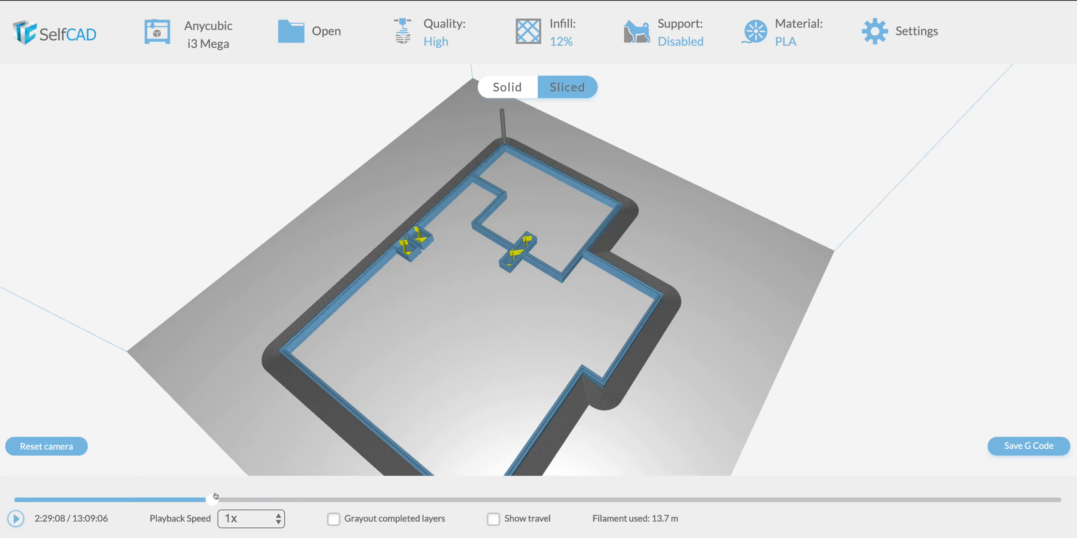
left_click_drag(581, 500, 1072, 502)
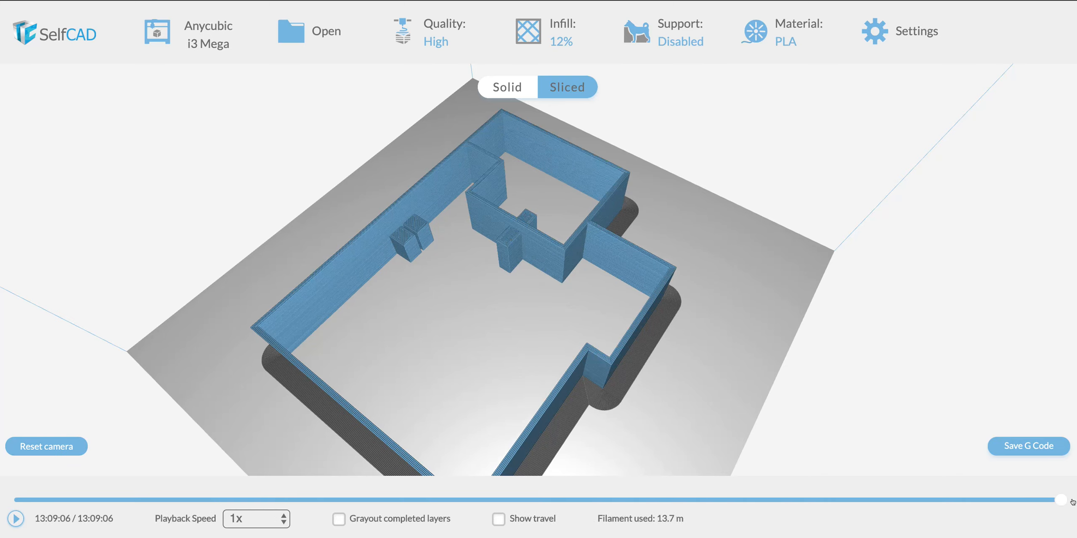
left_click_drag(733, 370, 724, 63)
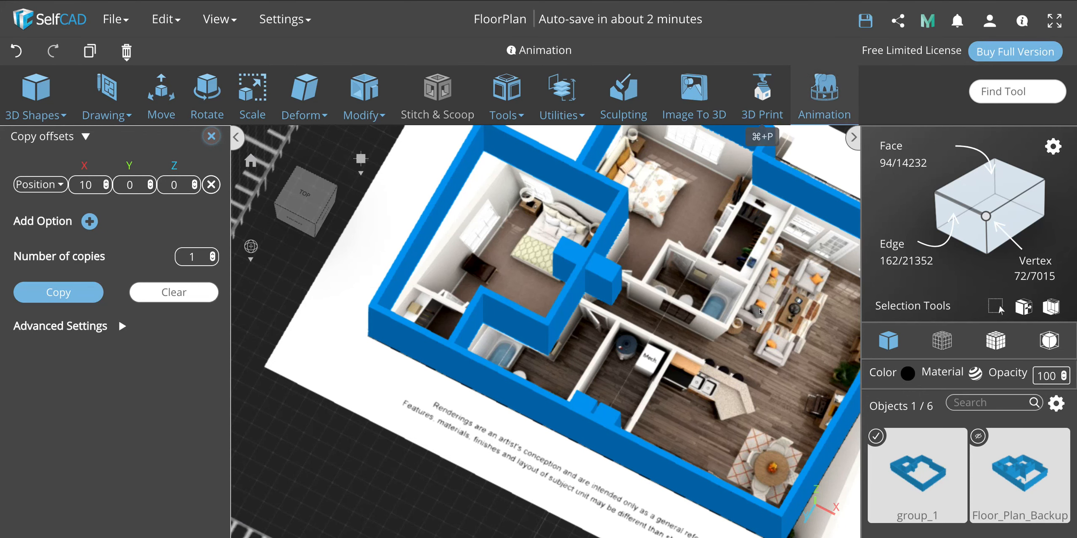
Undo the grouping of the walls and boxes in the model editor.
scroll(729, 281, "up", 2)
right_click_drag(729, 281, 743, 324)
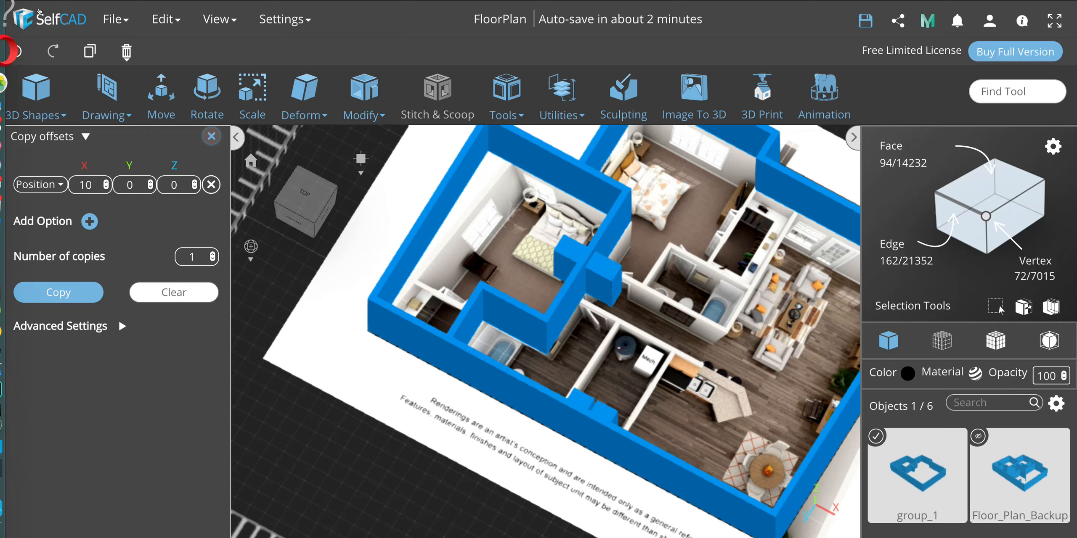
left_click(16, 52)
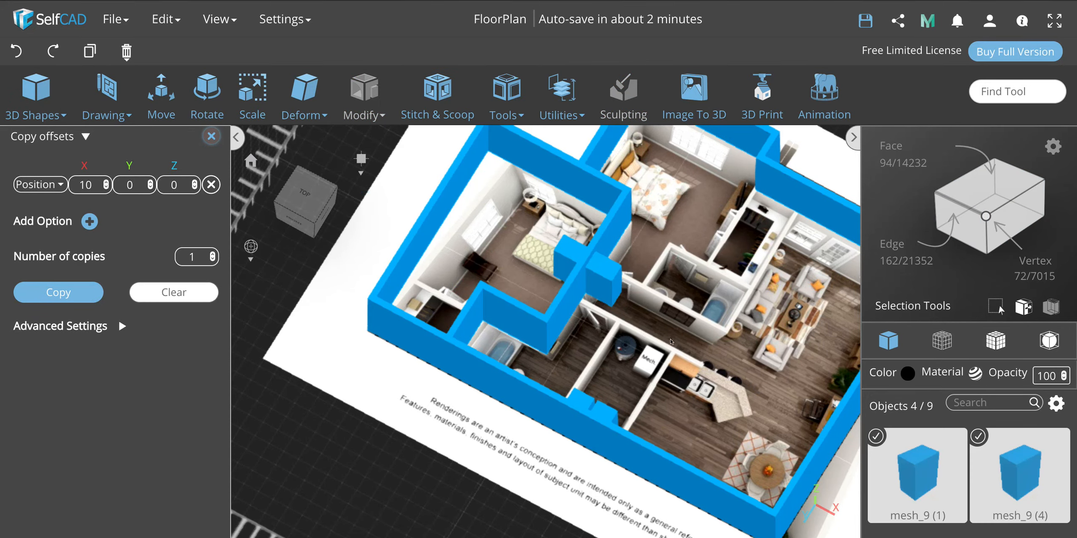
Select the walls and the box crossing the bedroom wall, and set up a Difference with mesh_9 as the object to subtract.
left_click(602, 283)
left_click(602, 282)
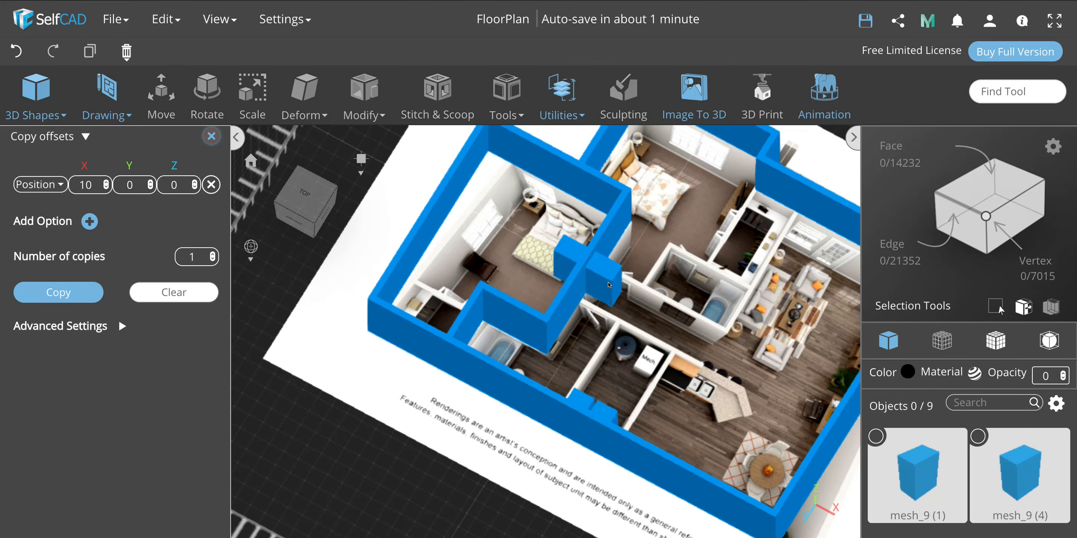
left_click(606, 290)
left_click(553, 313)
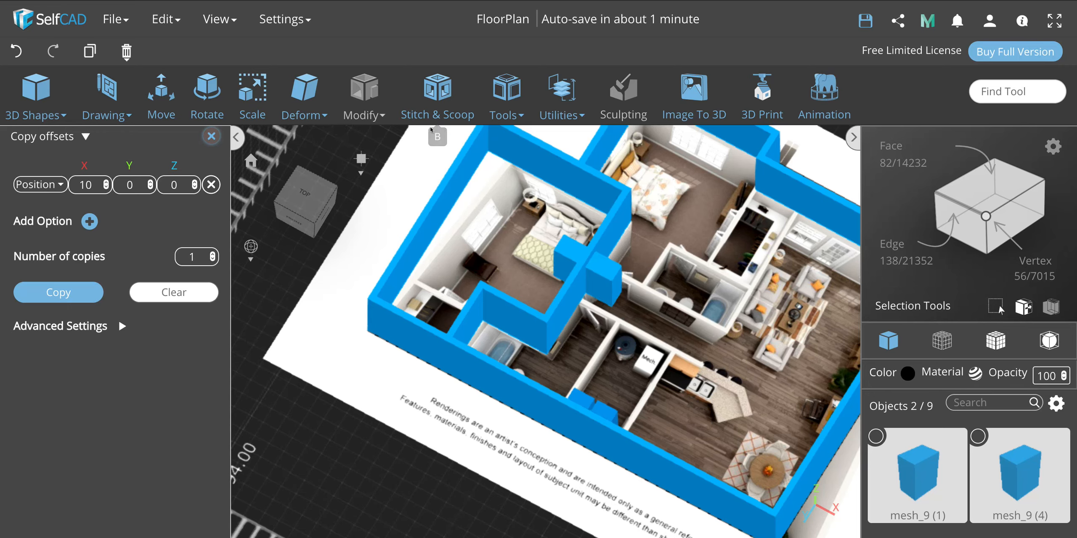
left_click(433, 95)
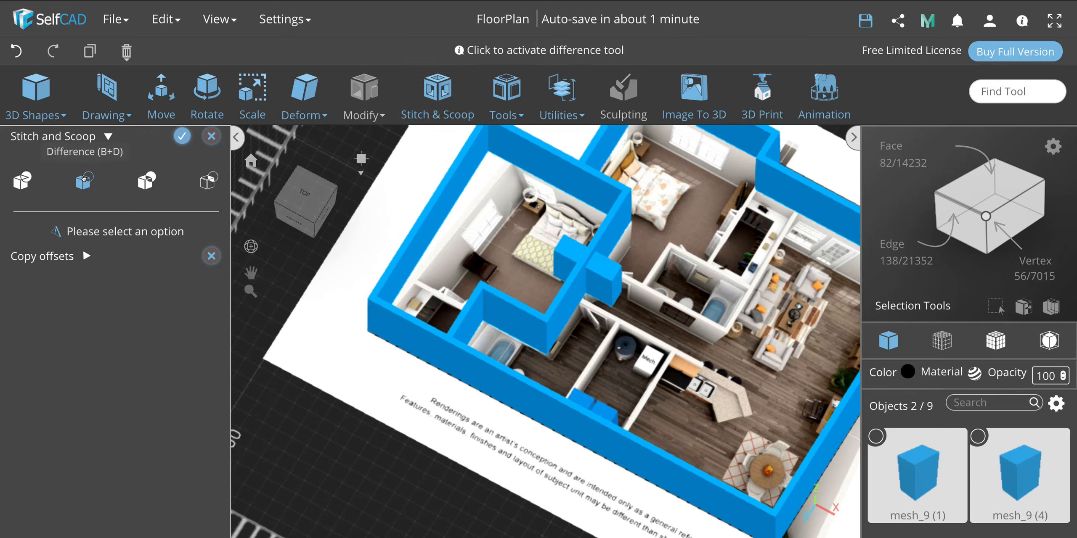
left_click(84, 179)
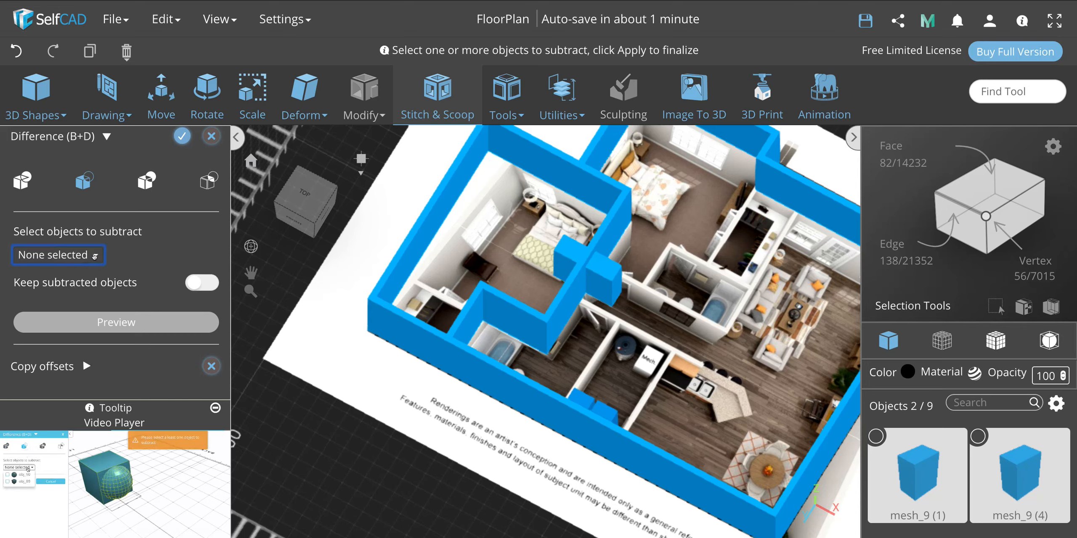
left_click(95, 255)
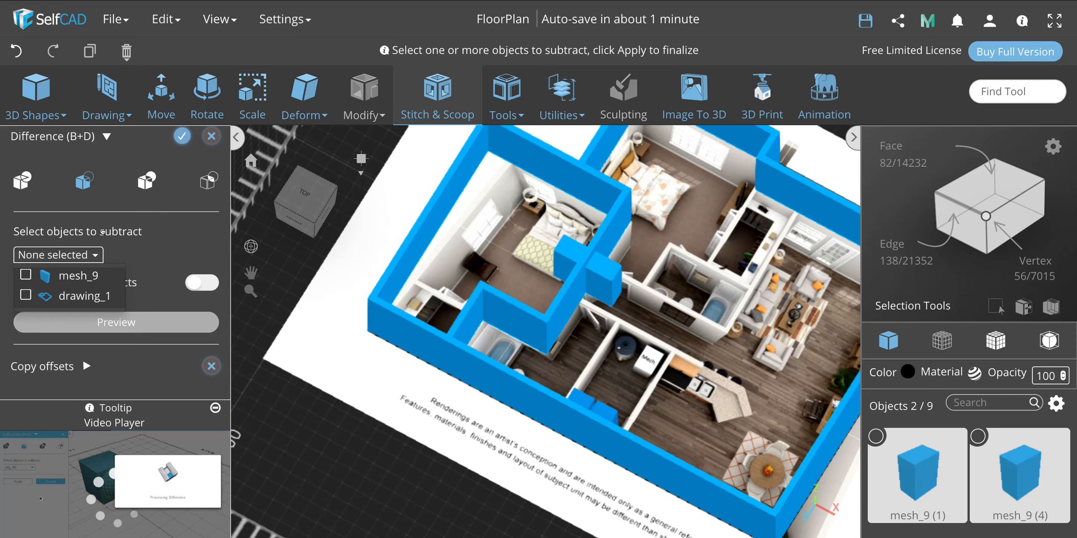
left_click(69, 298)
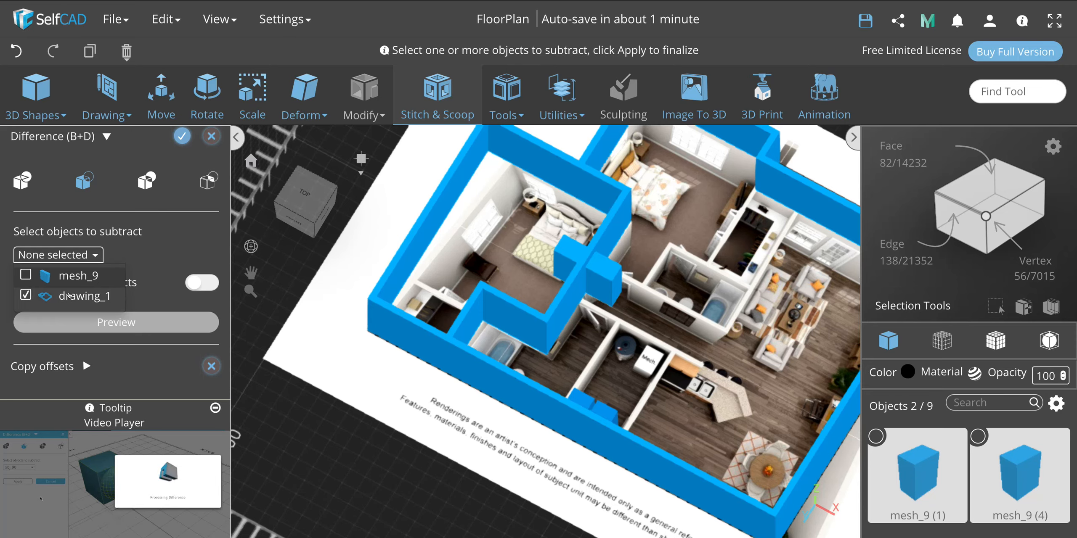
left_click(24, 274)
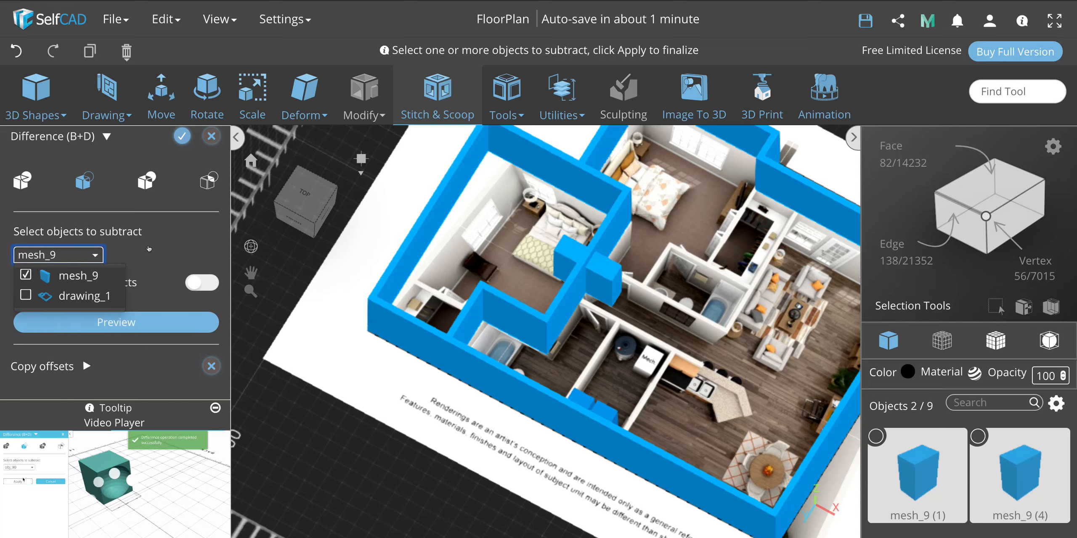
Preview and apply the Difference to cut the doorway through the bedroom wall, and clear the selection.
left_click(153, 319)
right_click_drag(664, 296, 274, 250)
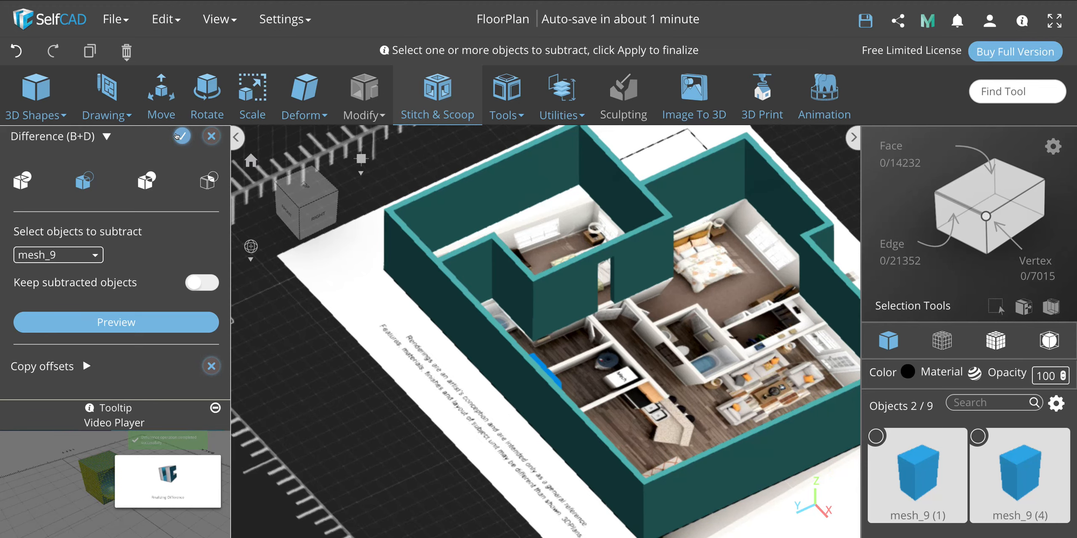
left_click(181, 136)
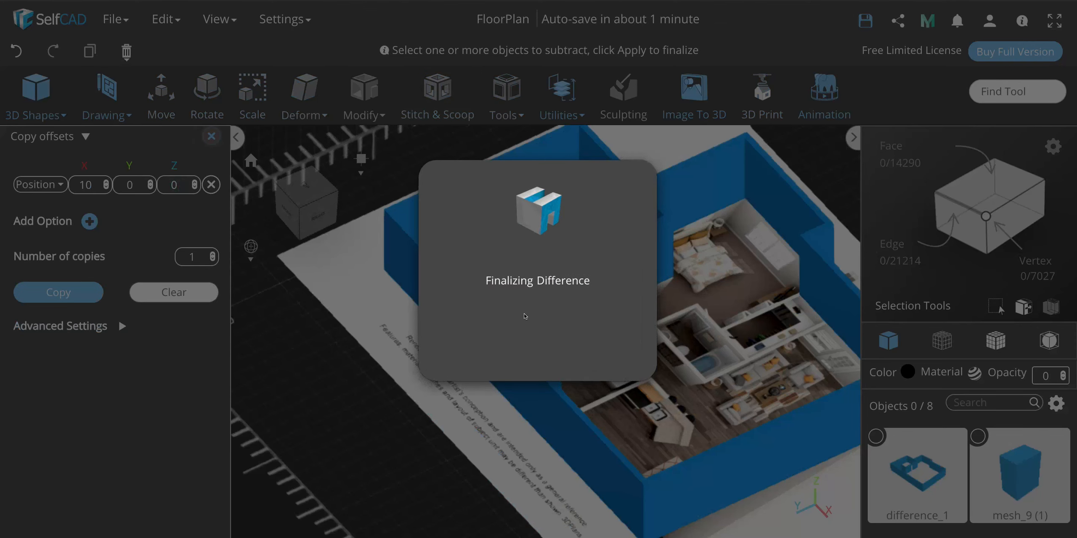
right_click_drag(666, 346, 473, 340)
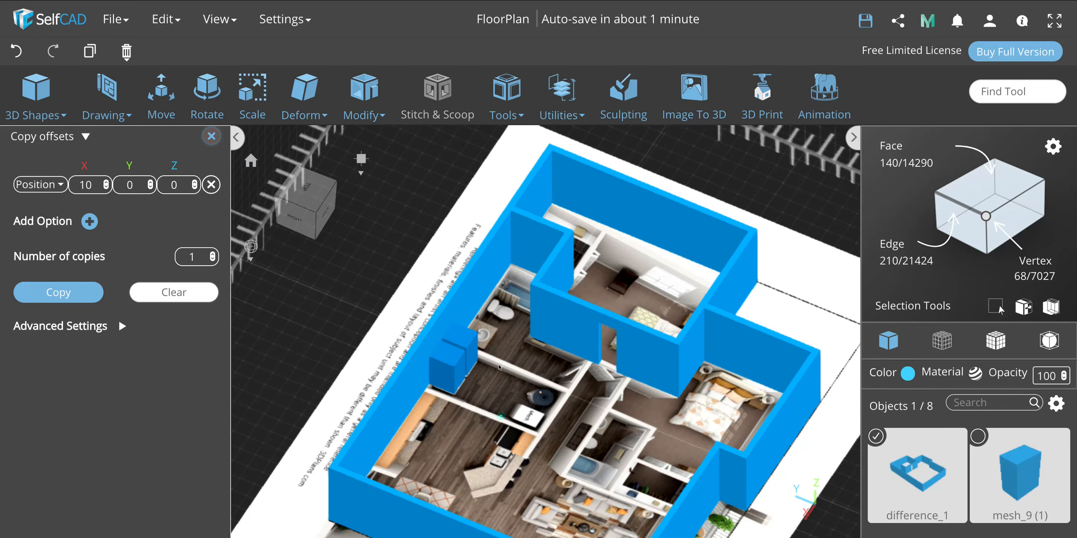
left_click(551, 382)
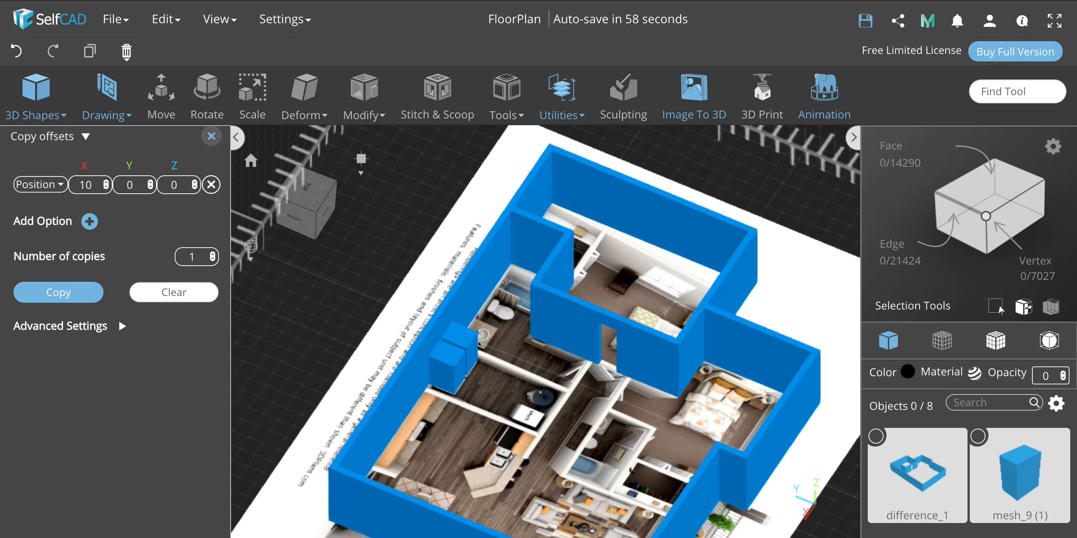
Select the walls and the two small boxes along the outer wall, and merge them into one object with a Union.
left_click(462, 360)
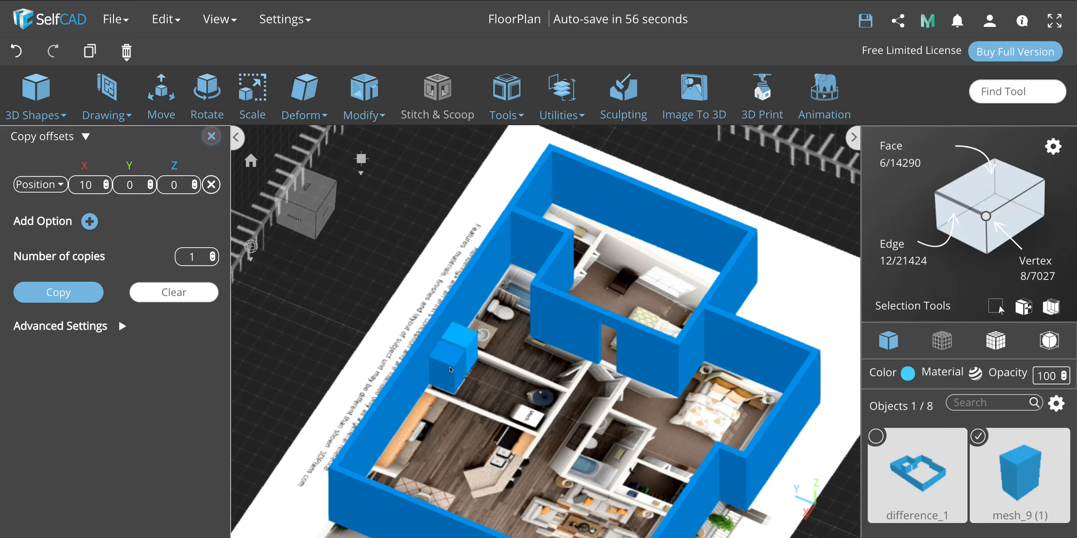
left_click(450, 370, "shift")
left_click(456, 292, "shift")
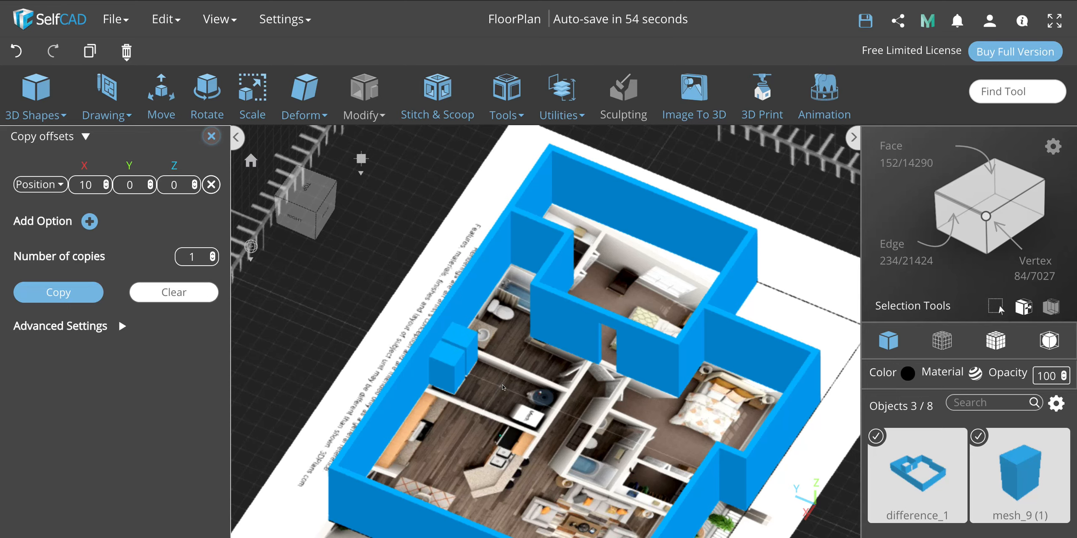
right_click_drag(504, 388, 550, 407)
left_click(427, 89)
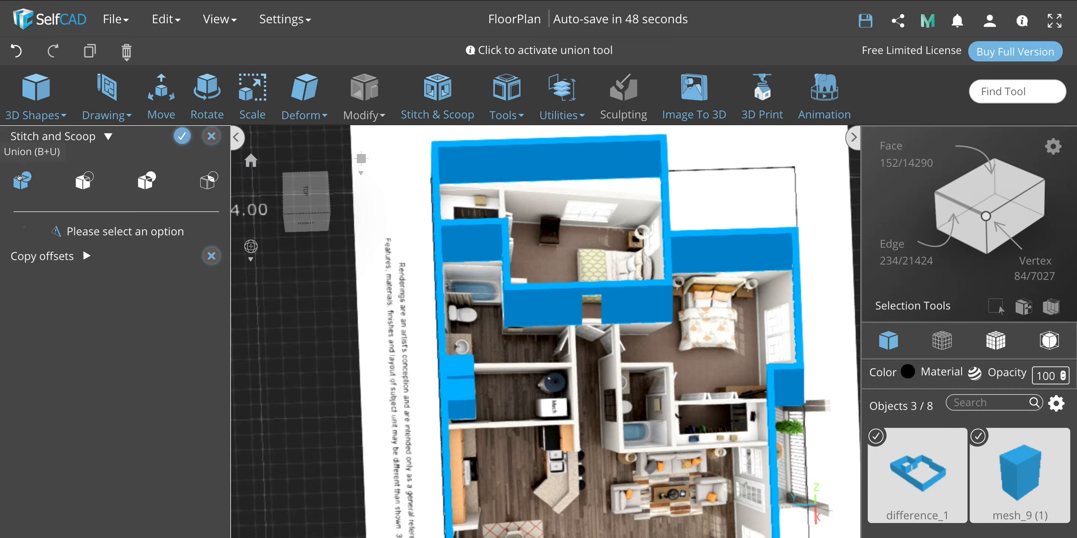
left_click(20, 179)
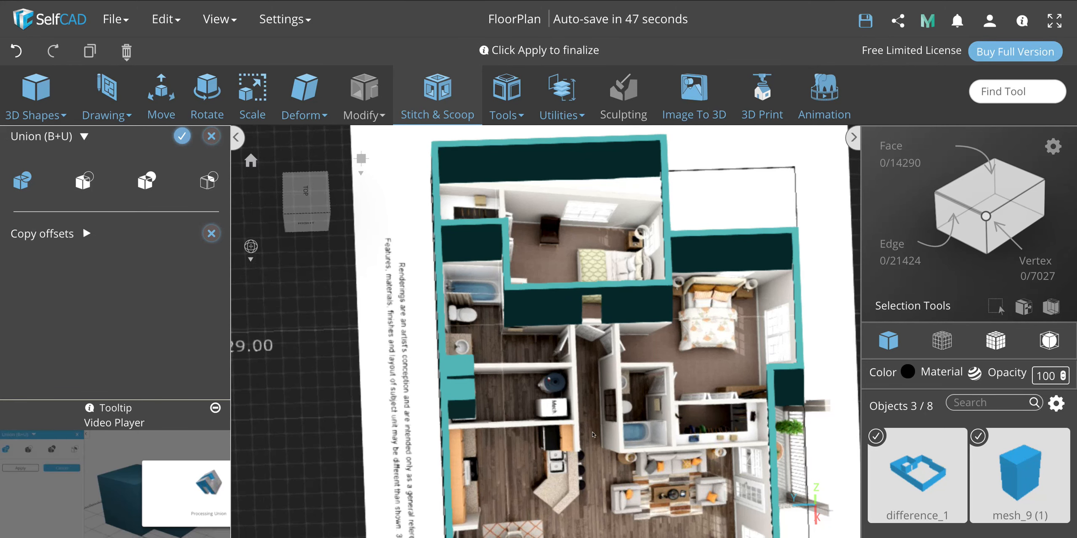
right_click_drag(593, 435, 544, 389)
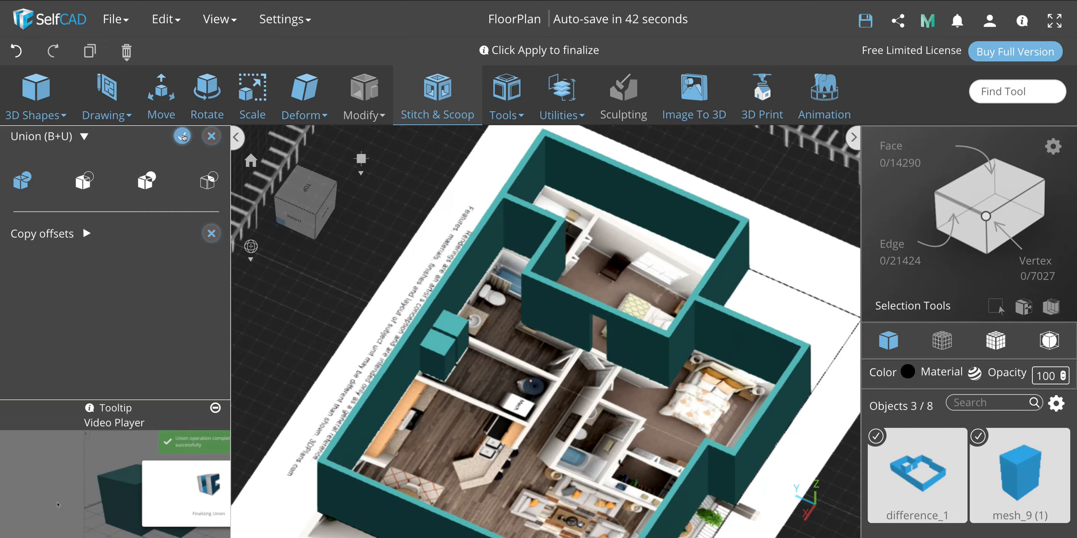
left_click(183, 136)
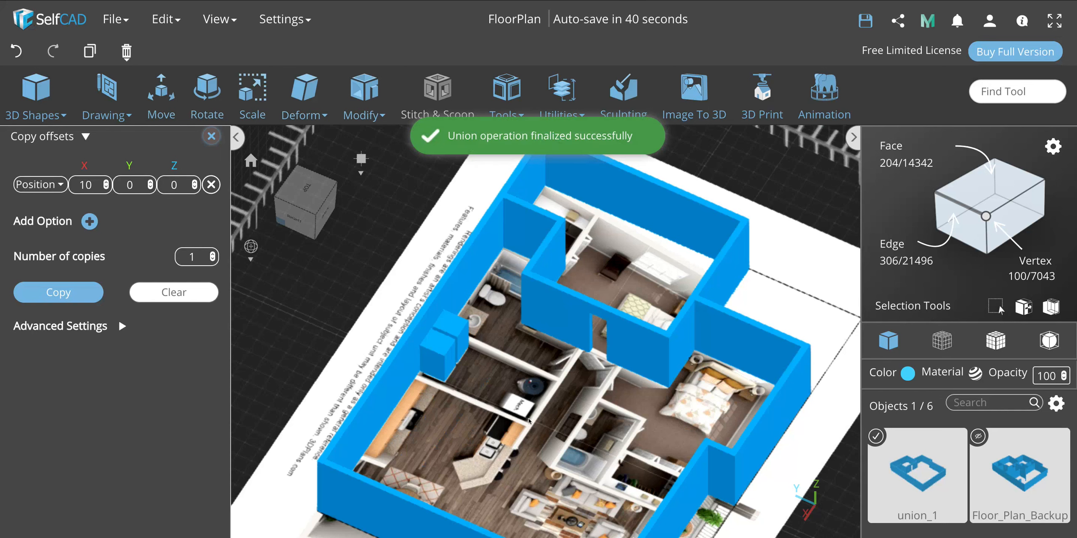
right_click_drag(528, 421, 696, 341)
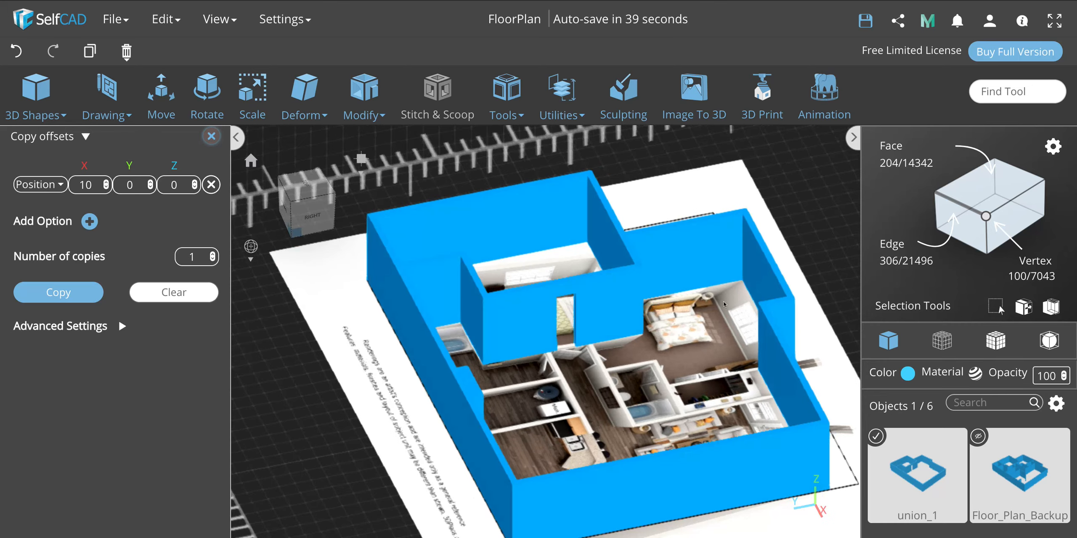
Bring the merged walls into 3D printing for the Anycubic i3 Mega and slice them.
left_click(762, 95)
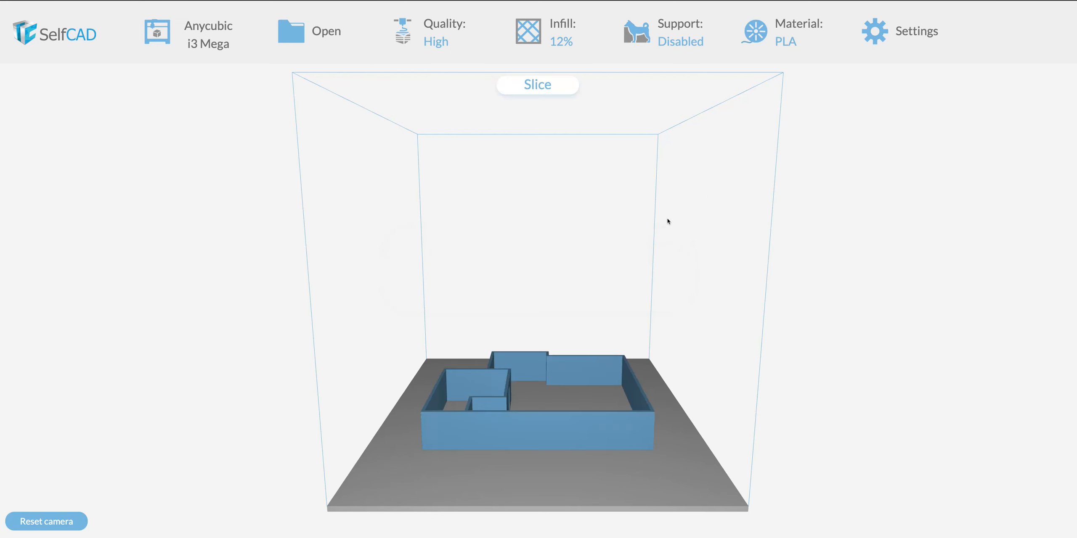
left_click_drag(673, 361, 656, 363)
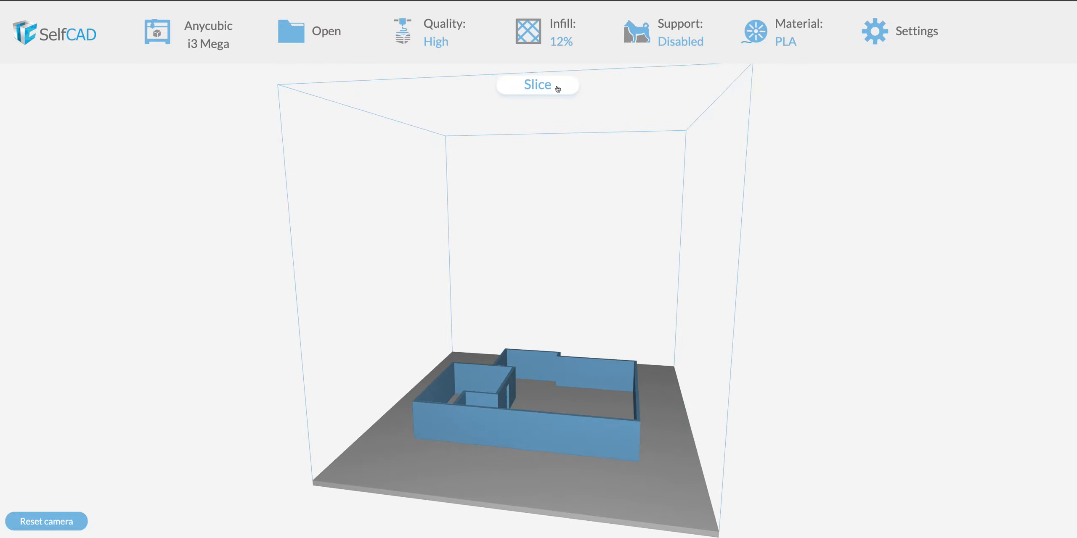
left_click(544, 79)
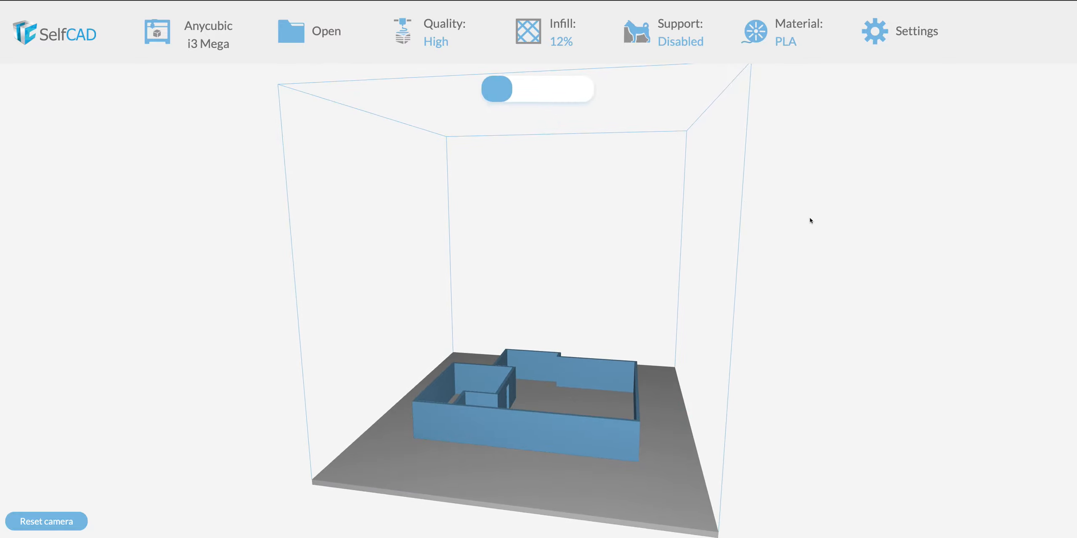
Examine the walls, the doorway and the attached boxes on the print bed from several angles during and after slicing.
left_click_drag(815, 270, 487, 372)
scroll(486, 369, "up", 5)
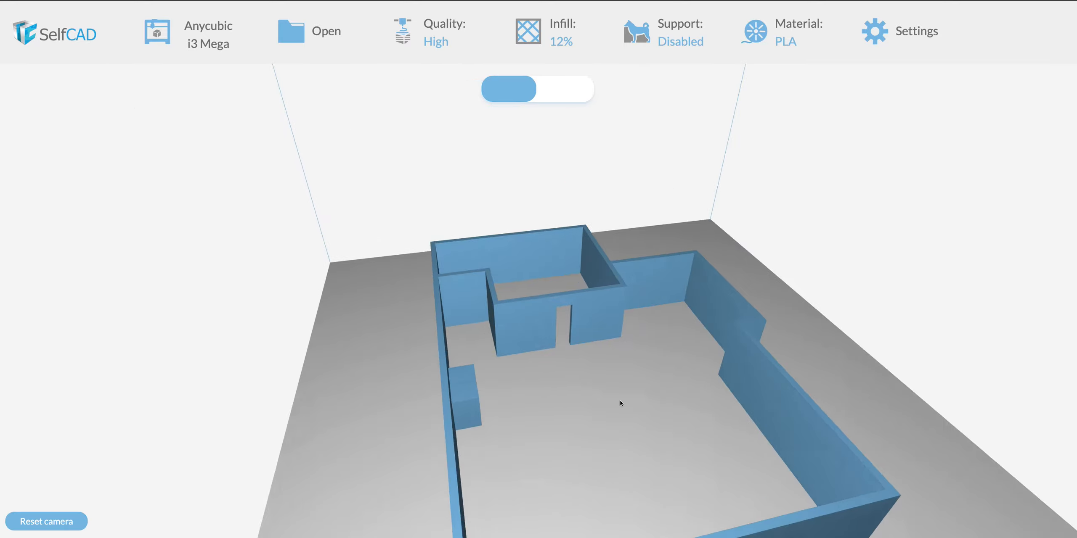
scroll(617, 374, "down", 5)
scroll(615, 407, "down", 1)
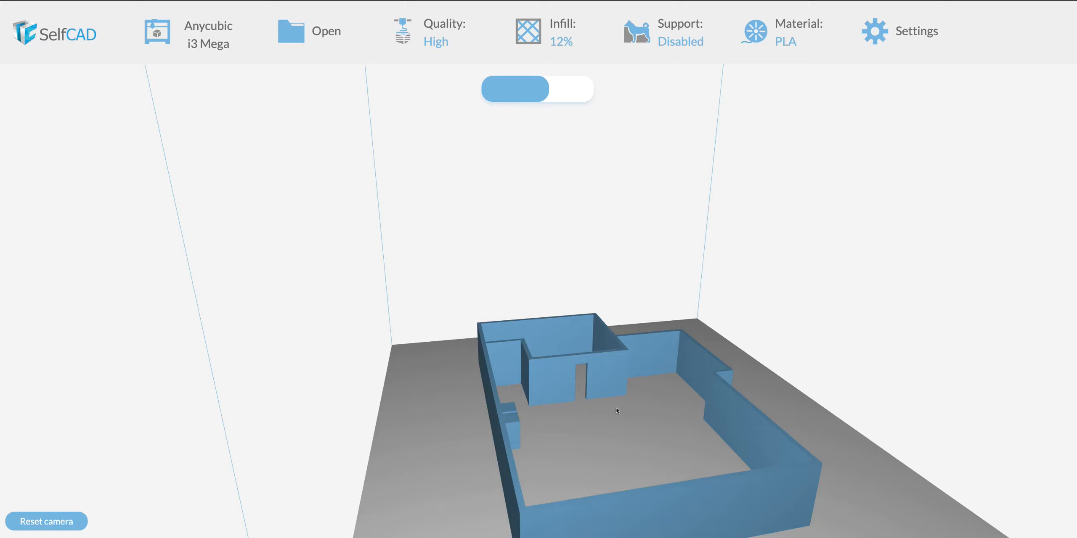
left_click_drag(637, 408, 748, 440)
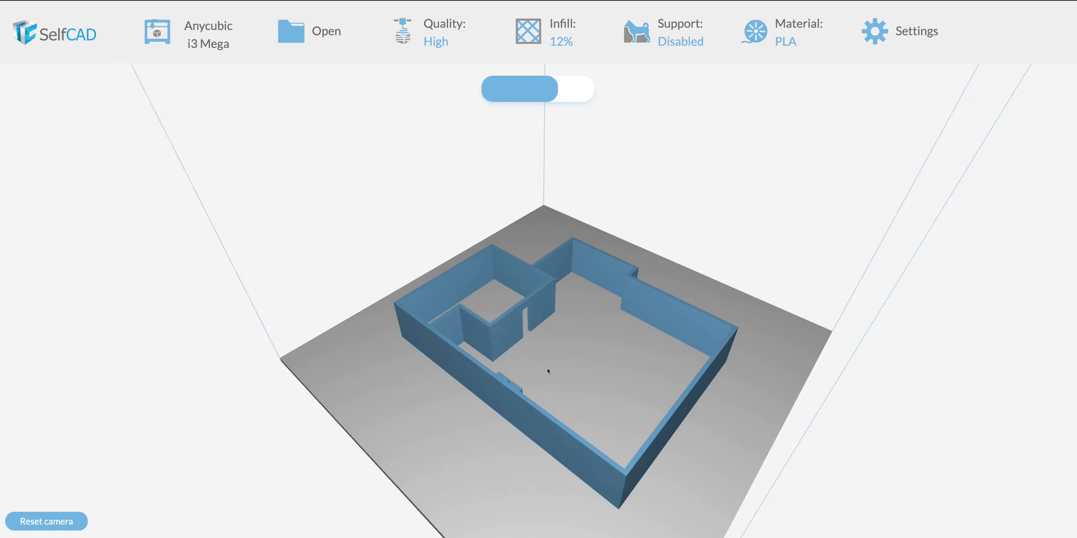
scroll(528, 340, "up", 5)
mouse_move(580, 419)
left_mouse_down()
mouse_move(498, 356)
mouse_move(530, 348)
mouse_move(599, 361)
mouse_move(587, 347)
left_mouse_up()
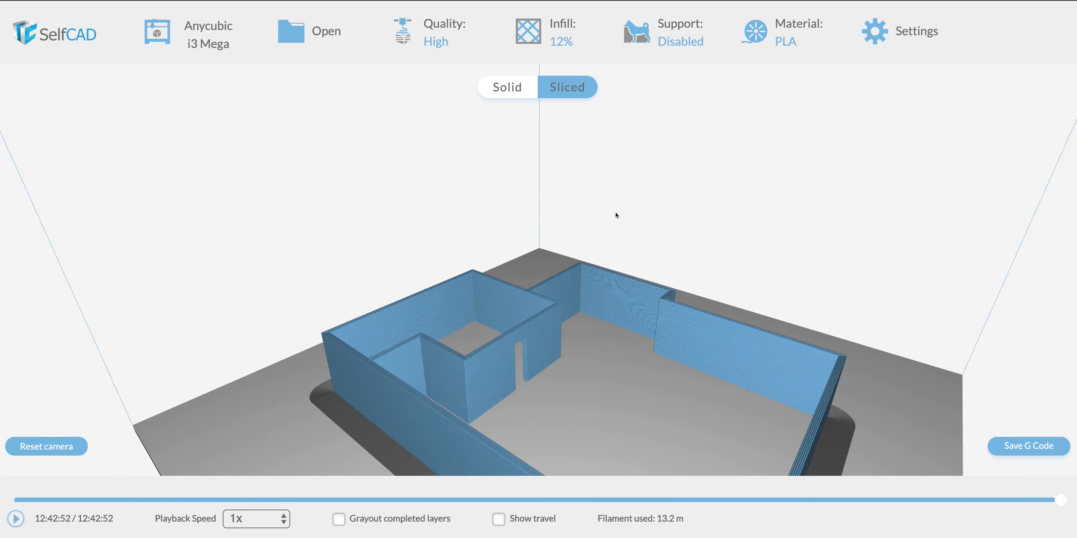
left_click_drag(670, 411, 680, 366)
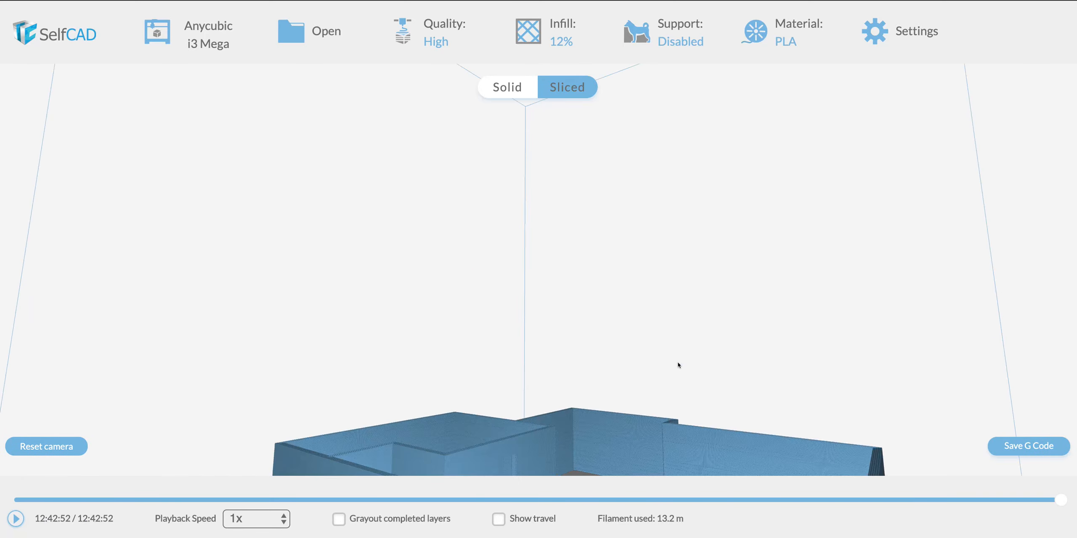
left_click_drag(771, 341, 768, 397)
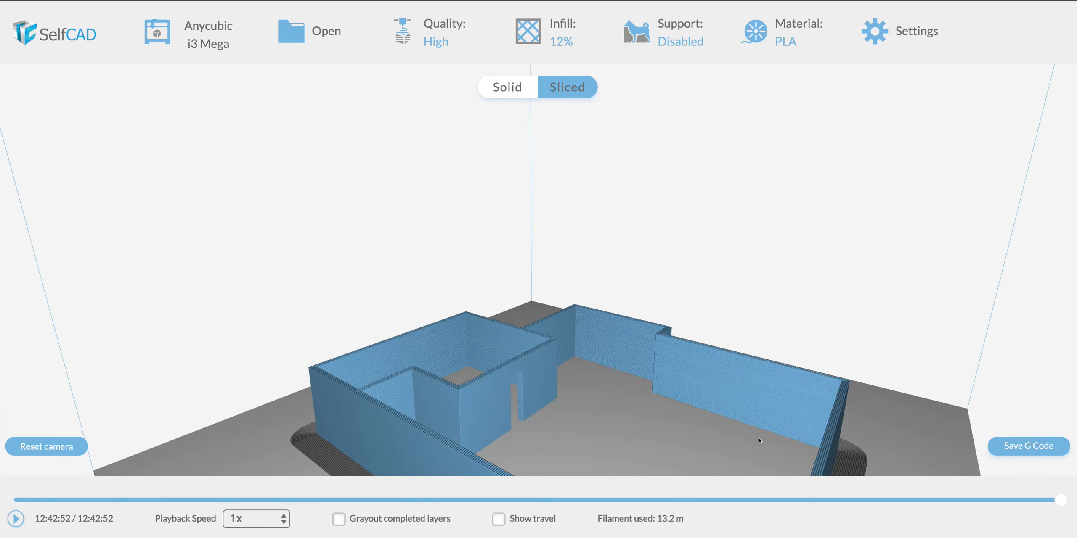
Compare the solid and sliced views of the walls on the print bed.
left_click(507, 85)
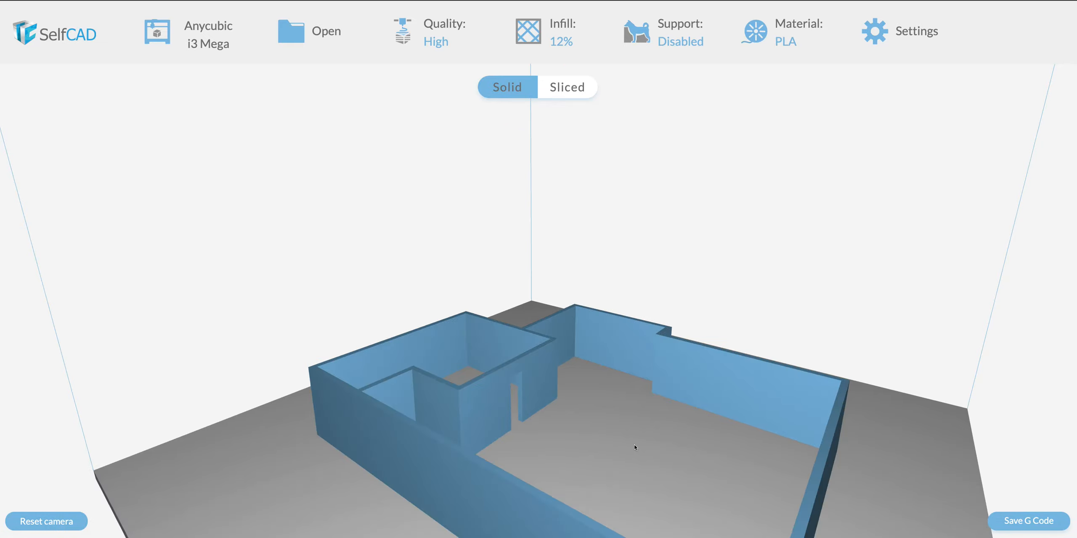
left_click(575, 94)
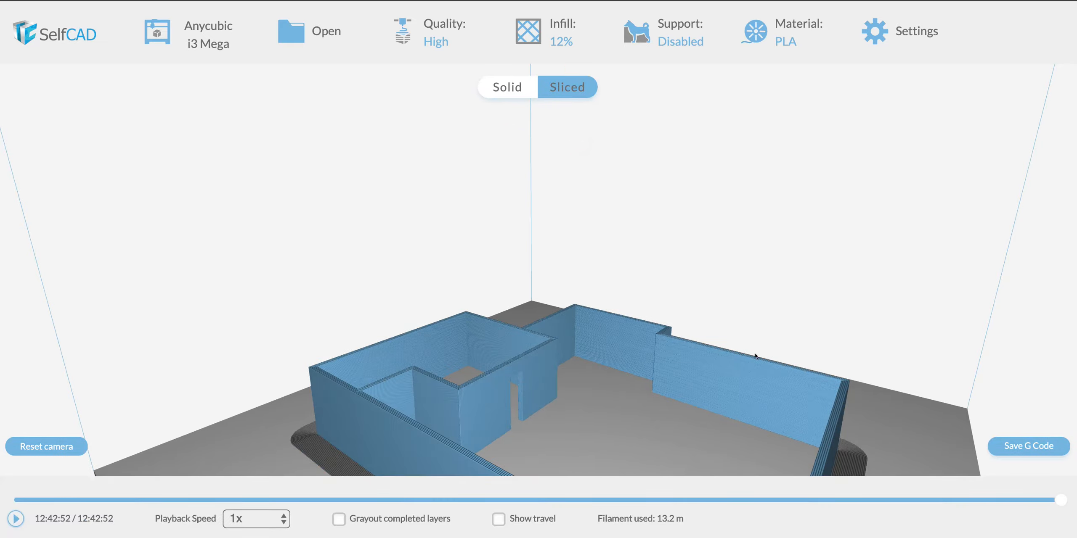
left_click_drag(679, 449, 730, 428)
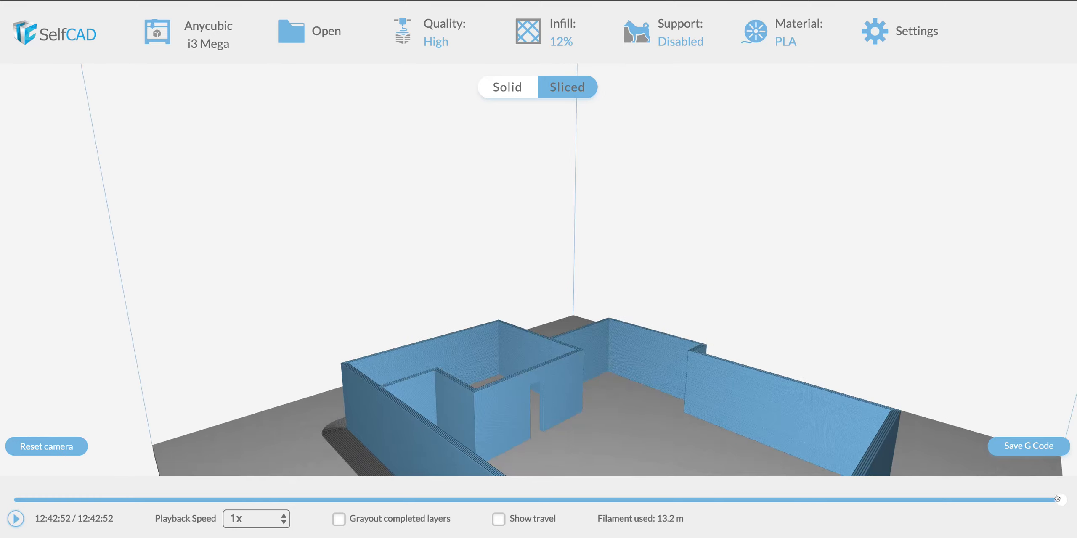
Run the sliced print back through its layers to an early stage, examining the doorway and the boxes' infill up close.
left_click_drag(1008, 510, 505, 523)
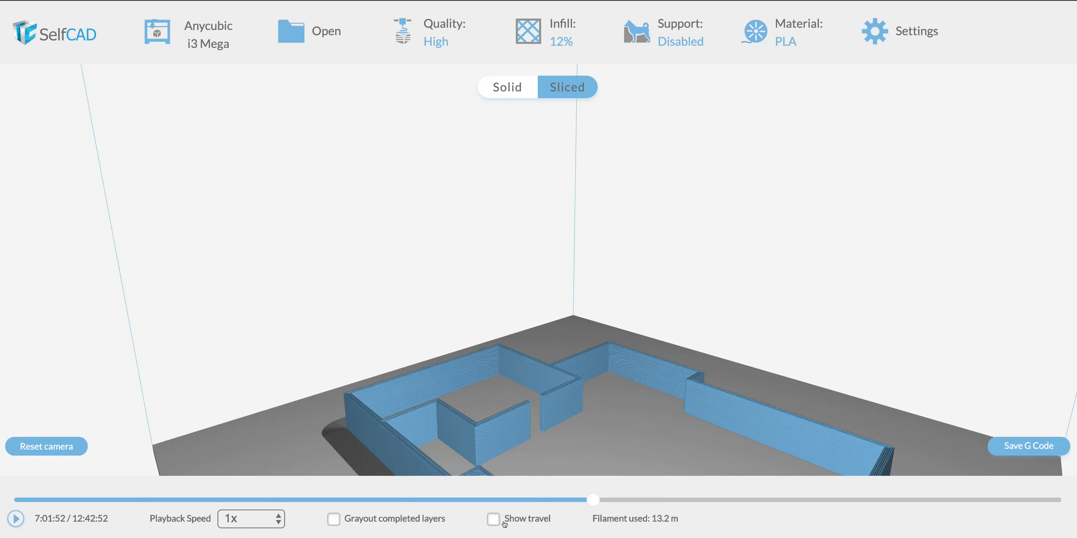
left_click_drag(607, 463, 498, 347)
scroll(498, 347, "up", 5)
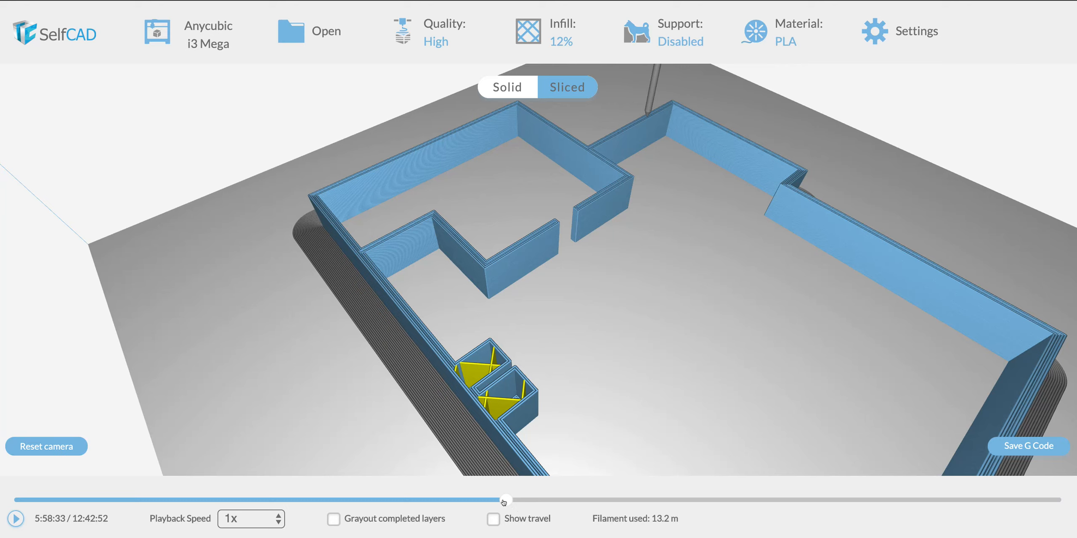
left_click_drag(436, 503, 144, 506)
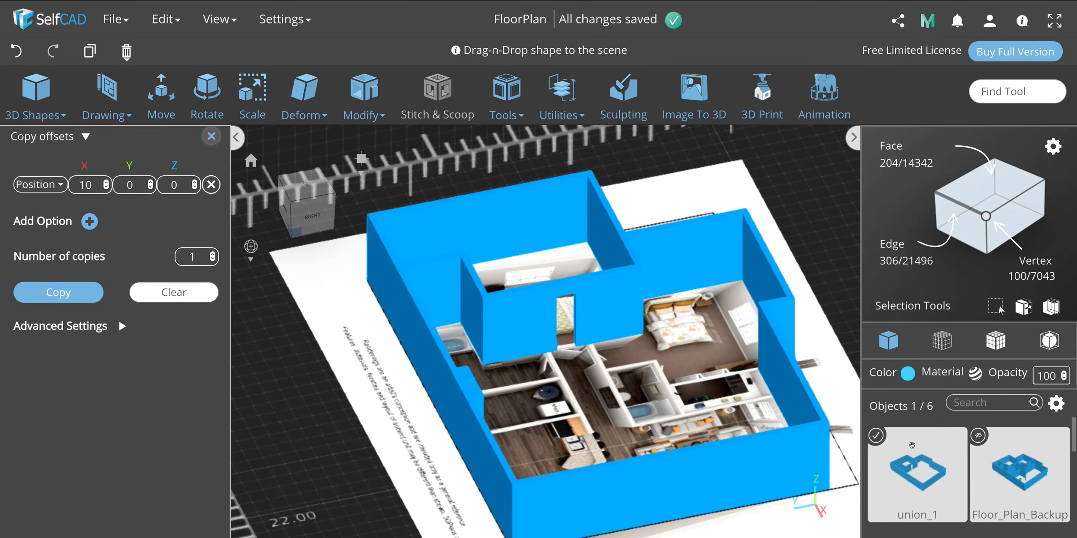
Look through the model's object list for the saved backups of the floor plan.
scroll(912, 445, "down", 3)
scroll(954, 450, "up", 5)
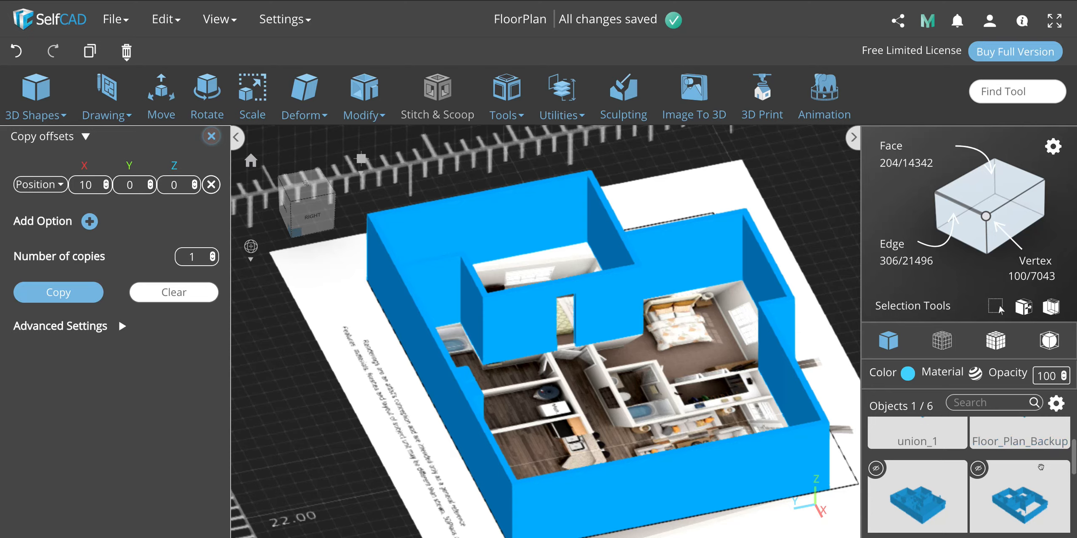
scroll(1043, 458, "down", 2)
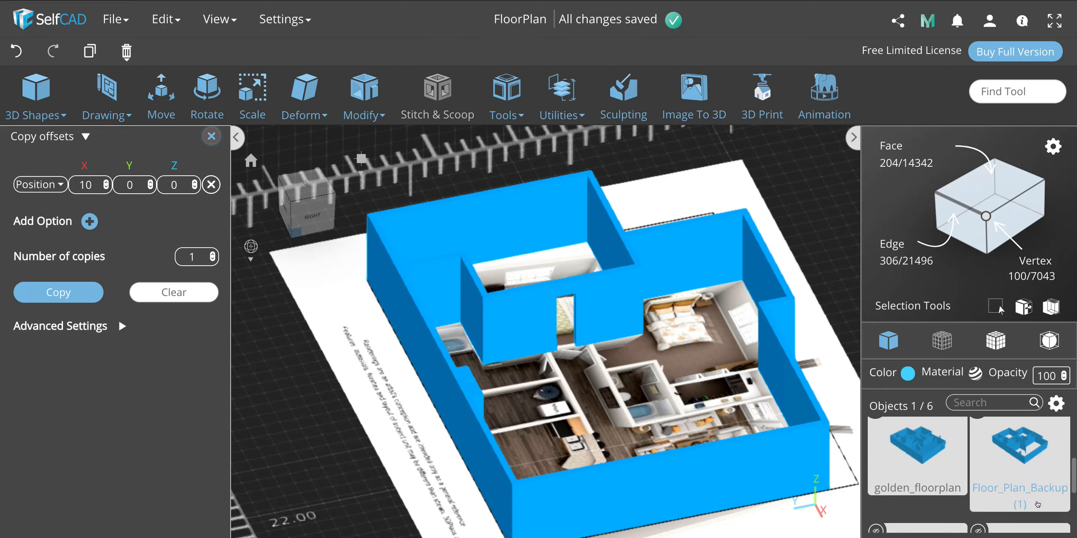
scroll(1033, 479, "up", 2)
scroll(1031, 478, "up", 1)
scroll(1031, 478, "down", 1)
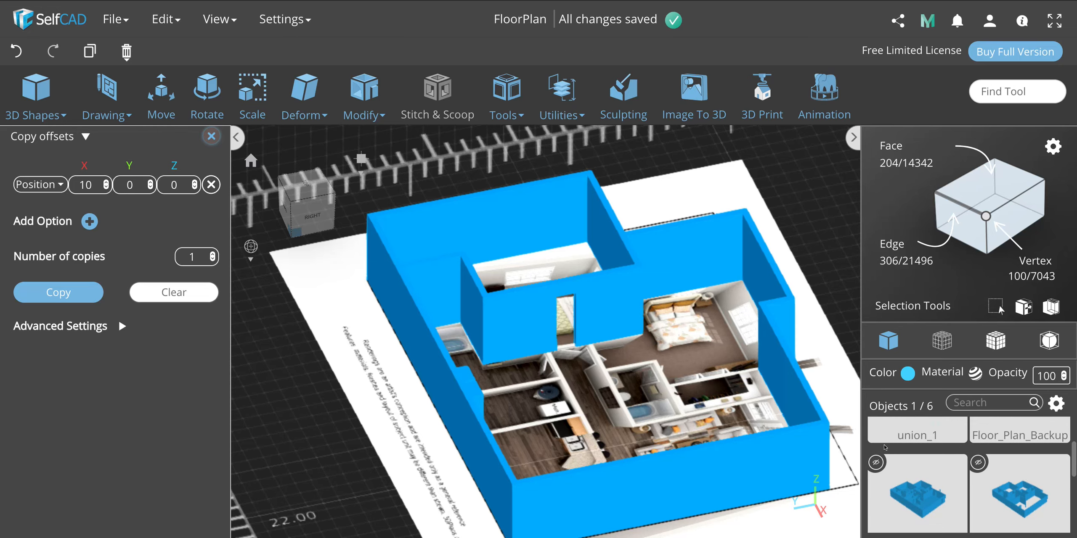
Delete the merged walls object union_1 from the scene.
scroll(661, 285, "down", 3)
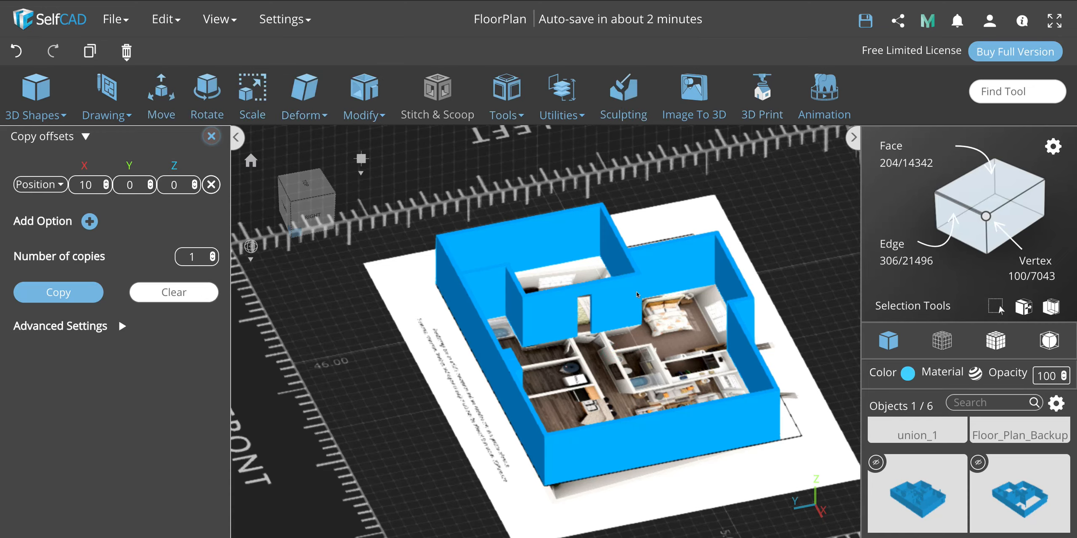
key("Delete")
left_click(484, 339)
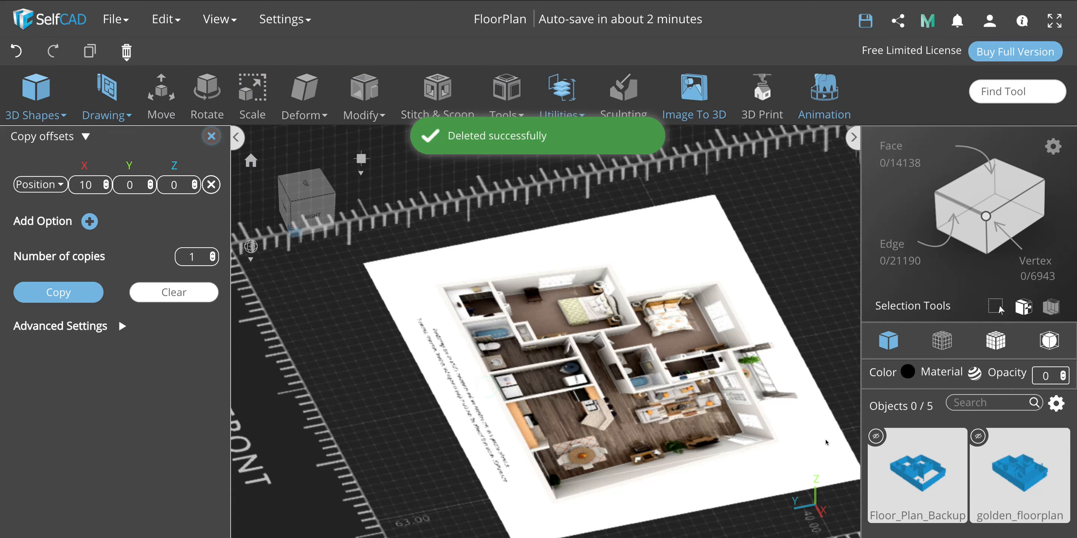
Unhide the traced outline of the apartment's outer walls over the floor plan image.
scroll(979, 480, "down", 5)
scroll(978, 480, "up", 3)
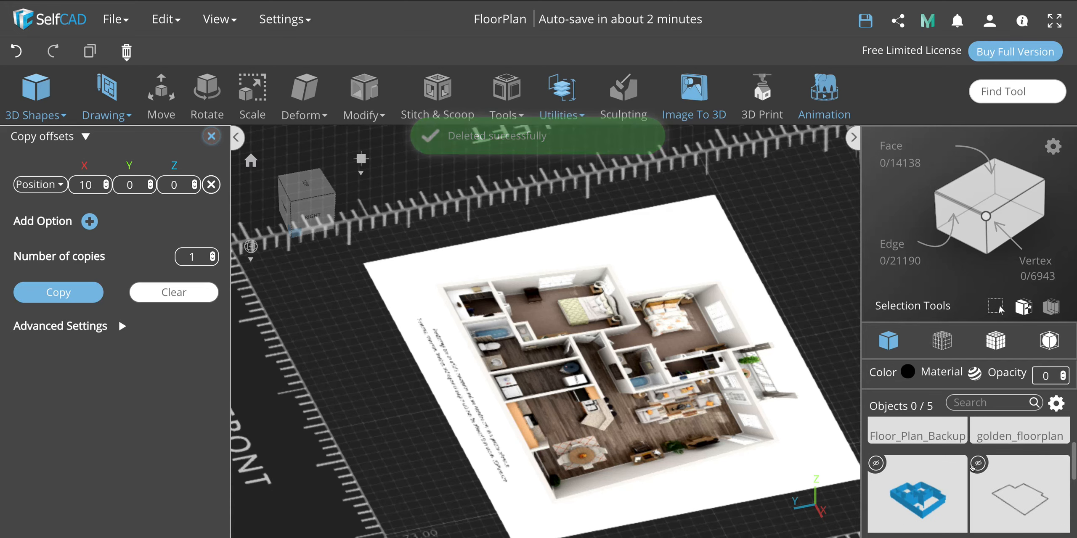
left_click(977, 464)
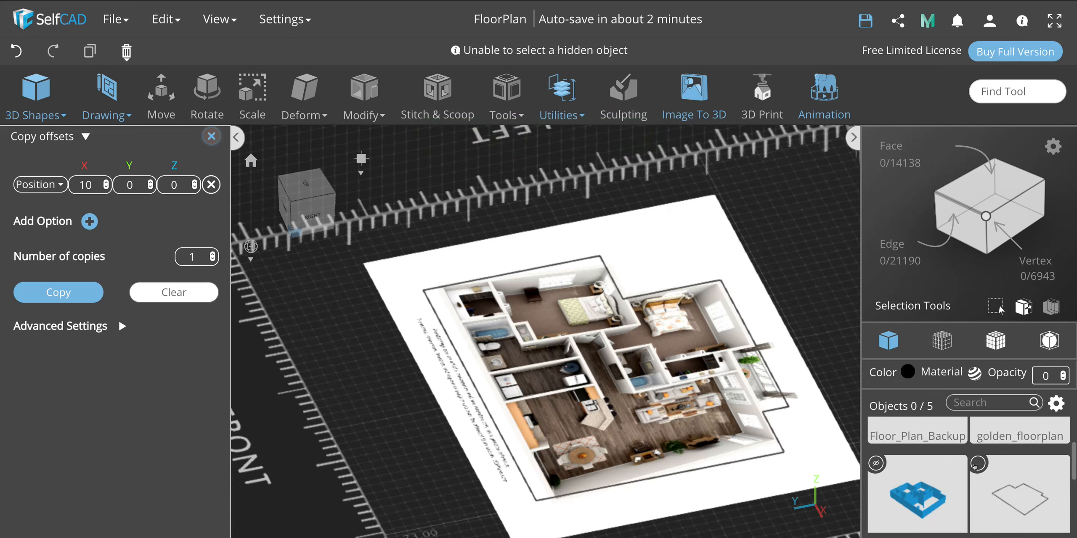
scroll(974, 466, "up", 1)
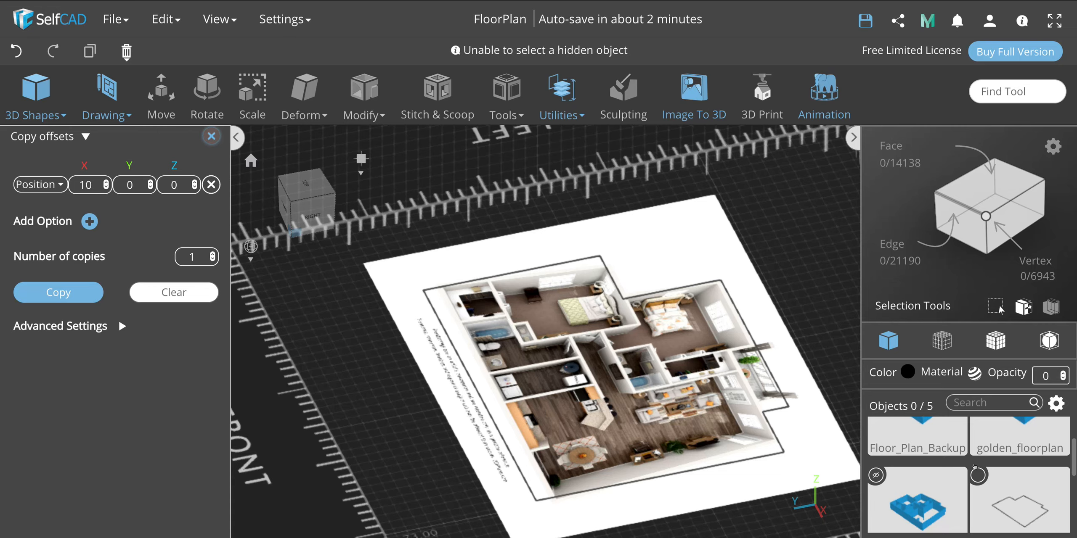
Unhide Floor_Plan_Backup (1) and view its walls from above over the floor plan image.
left_click(875, 476)
middle_click_drag(825, 430, 795, 501)
left_click_drag(795, 496, 781, 454)
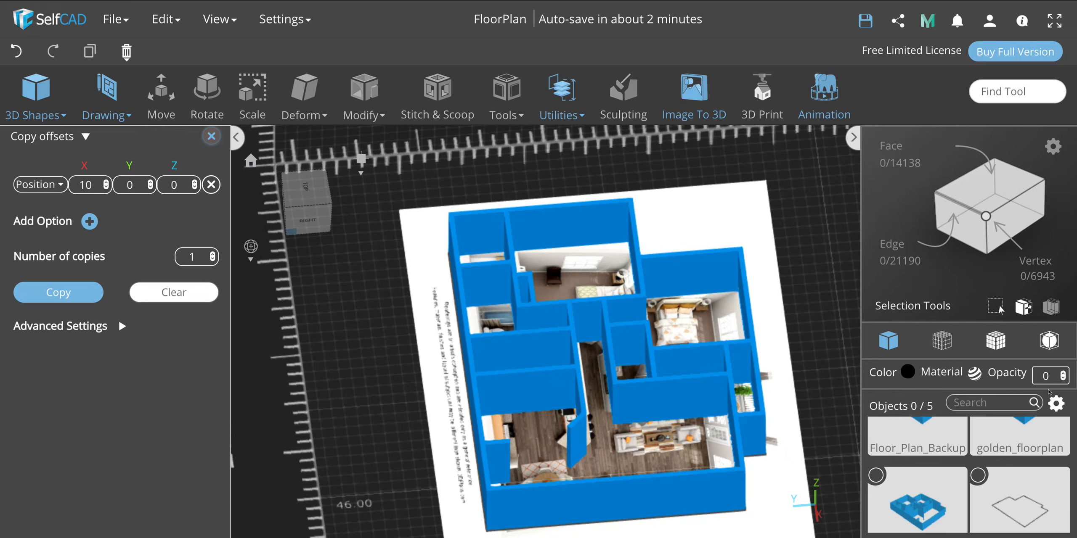
Select Floor_Plan_Backup (1) and hide it again, leaving the traced outline shown.
mouse_move(1056, 404)
left_click(1045, 463)
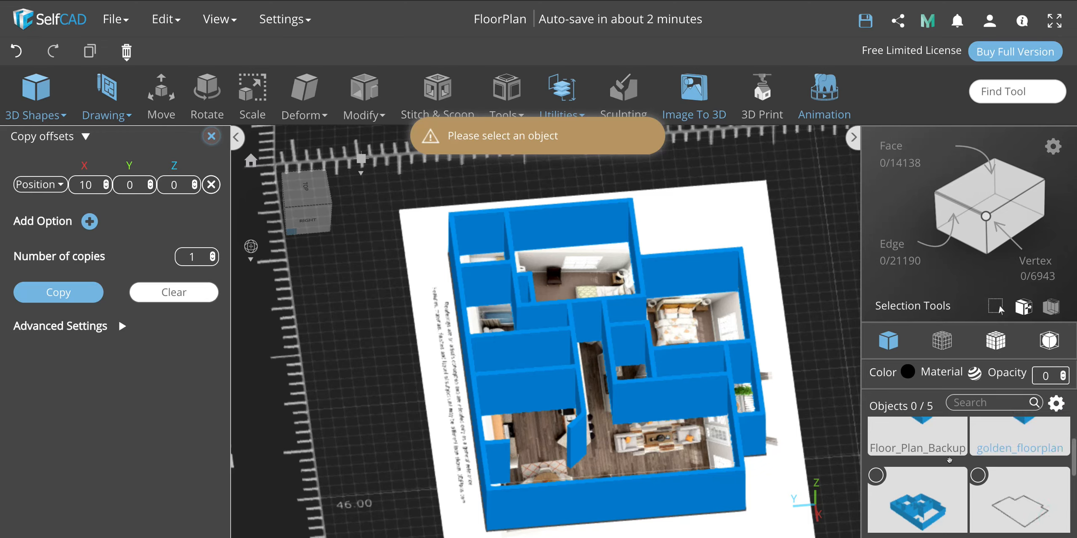
left_click(877, 476)
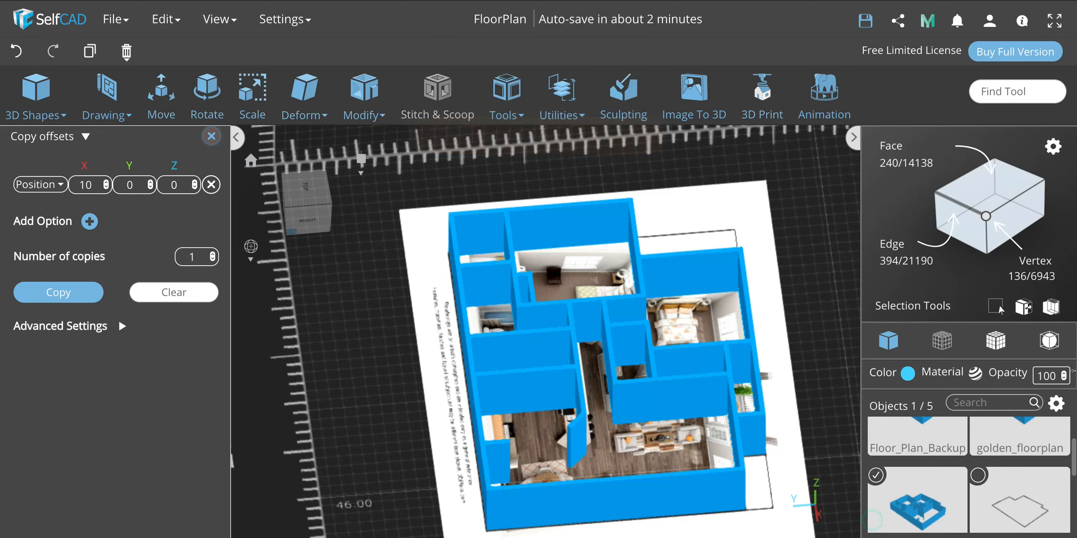
mouse_move(1060, 398)
left_click(1046, 461)
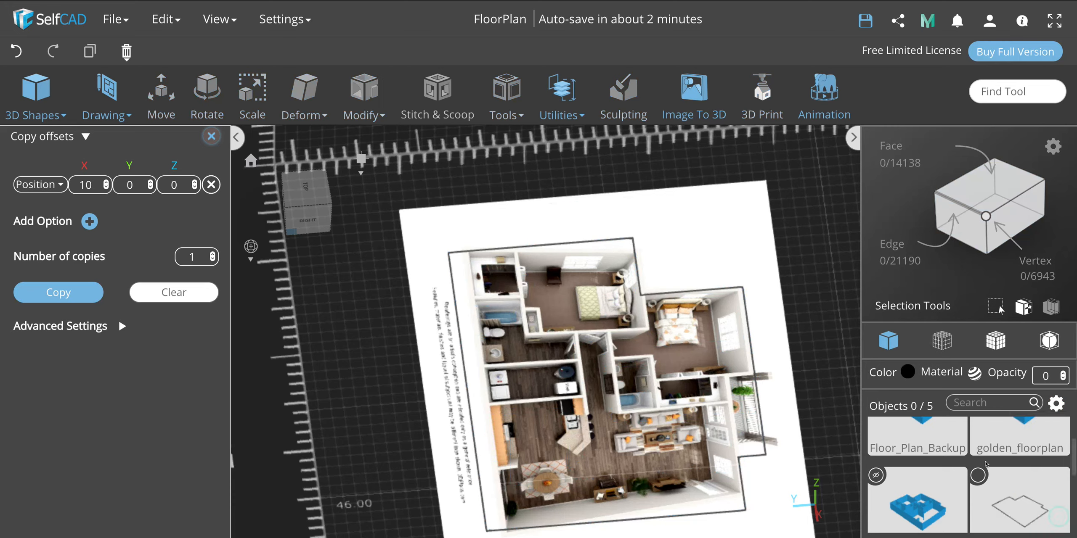
scroll(982, 456, "up", 2)
scroll(981, 457, "down", 3)
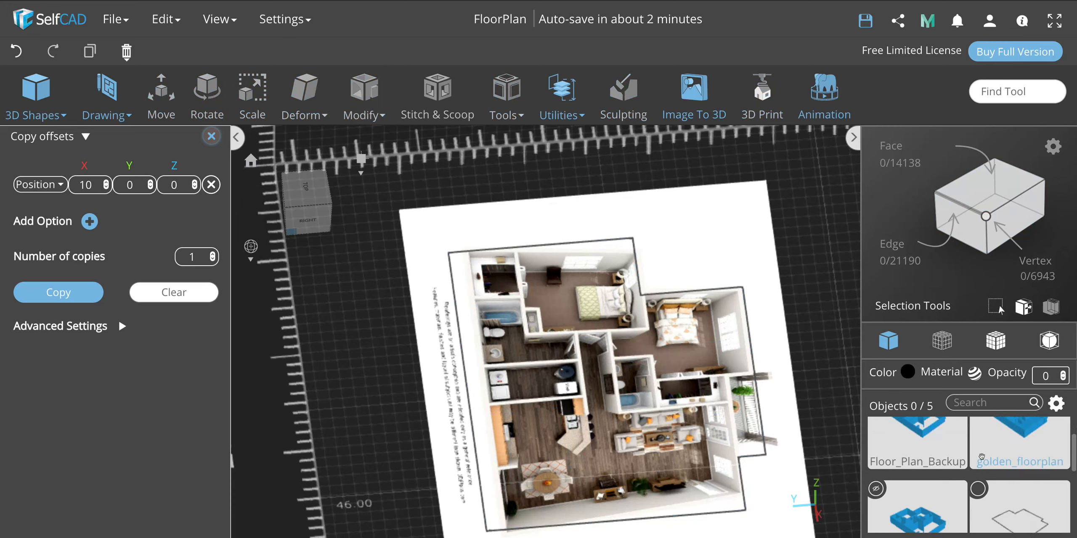
Unhide the golden_floorplan object so the detailed apartment model is shown over the floor plan image.
scroll(981, 456, "up", 2)
scroll(982, 456, "up", 1)
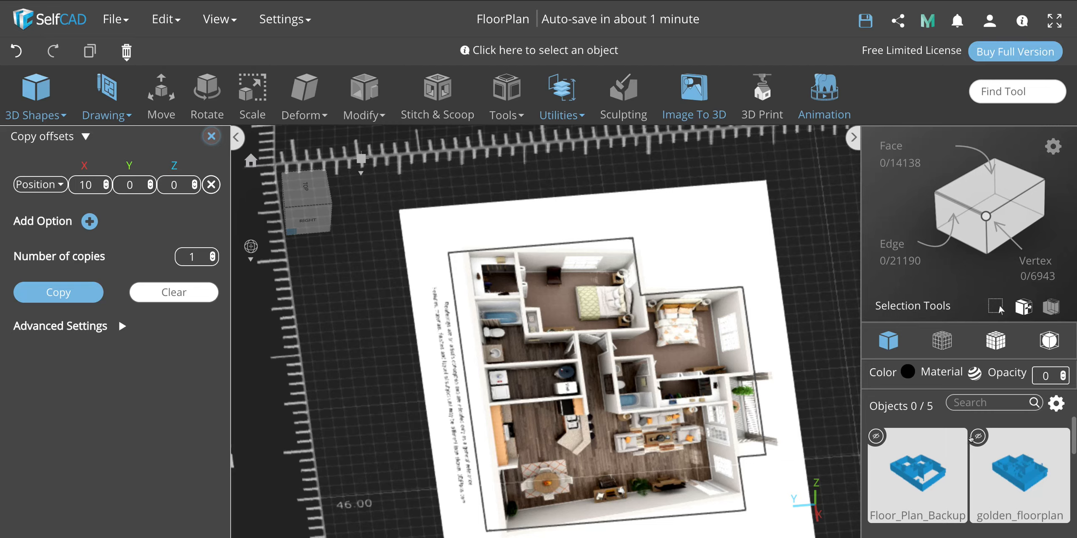
left_click(978, 436)
scroll(854, 366, "up", 2)
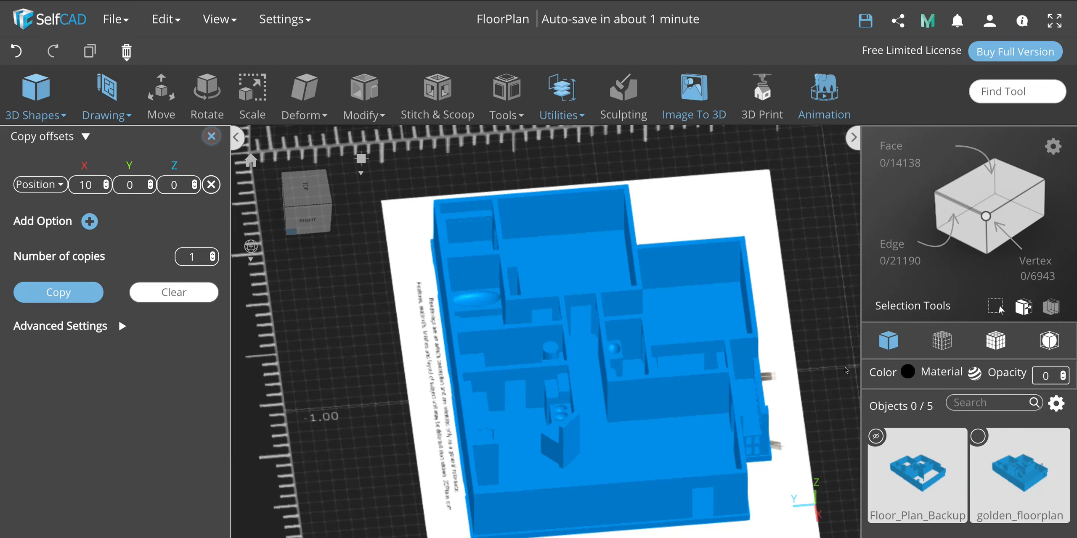
Examine the golden_floorplan model from several sides, including the balcony railing, doorways, interior walls, and the kitchen and bathroom fixtures.
right_click_drag(376, 438, 237, 382)
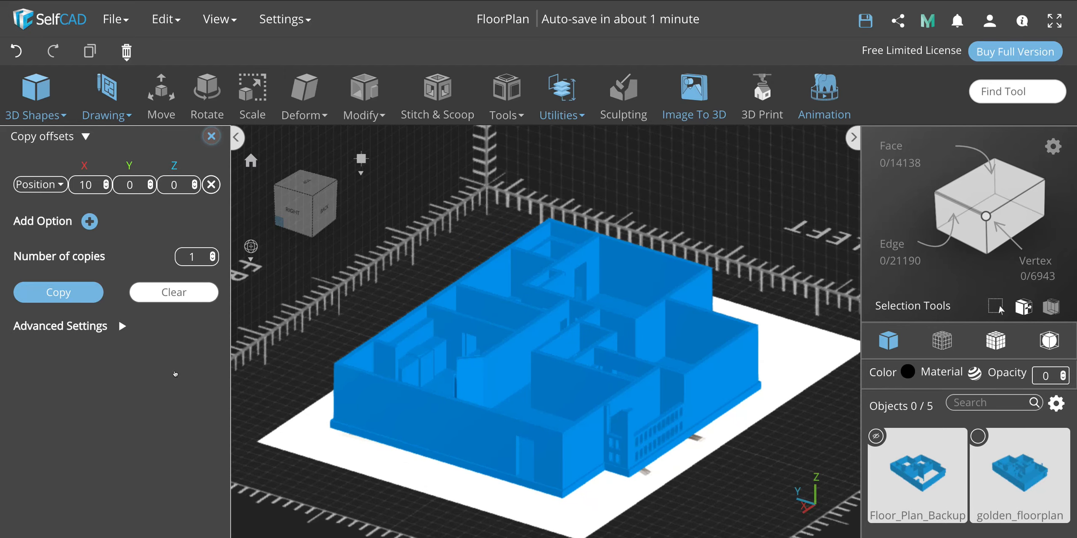
right_click_drag(707, 479, 660, 475)
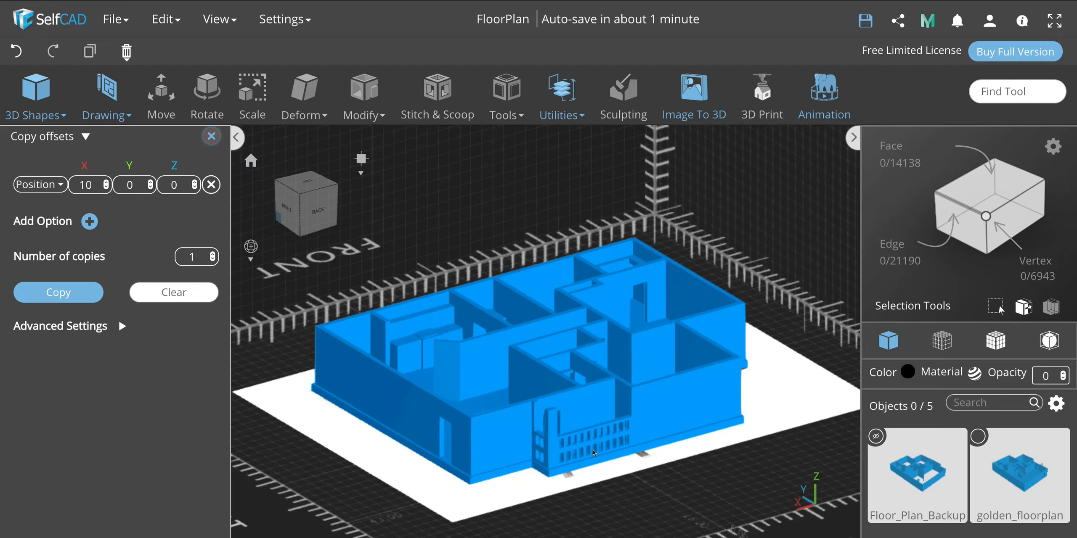
scroll(592, 449, "up", 5)
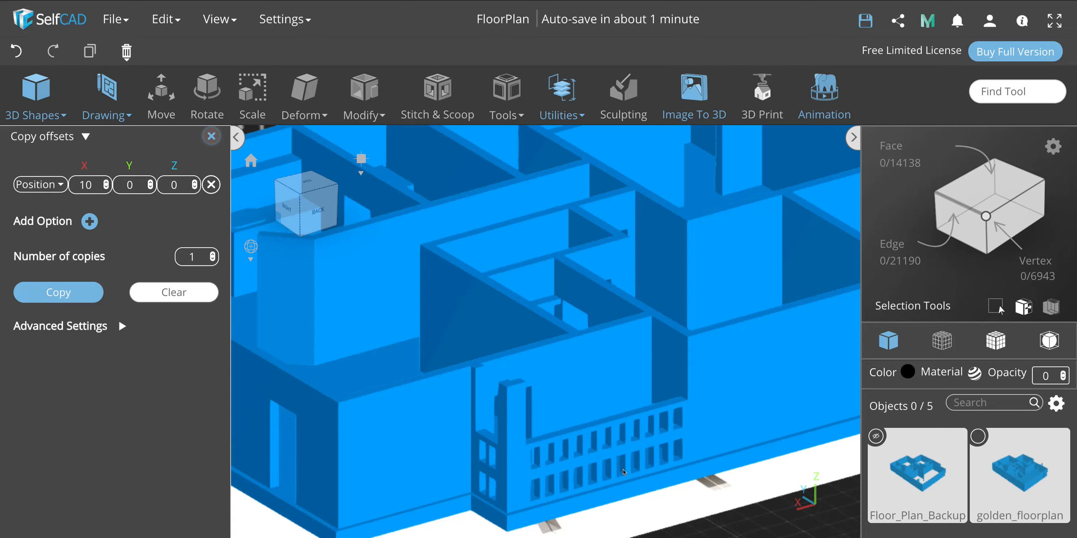
scroll(624, 472, "down", 3)
right_click_drag(680, 498, 811, 496)
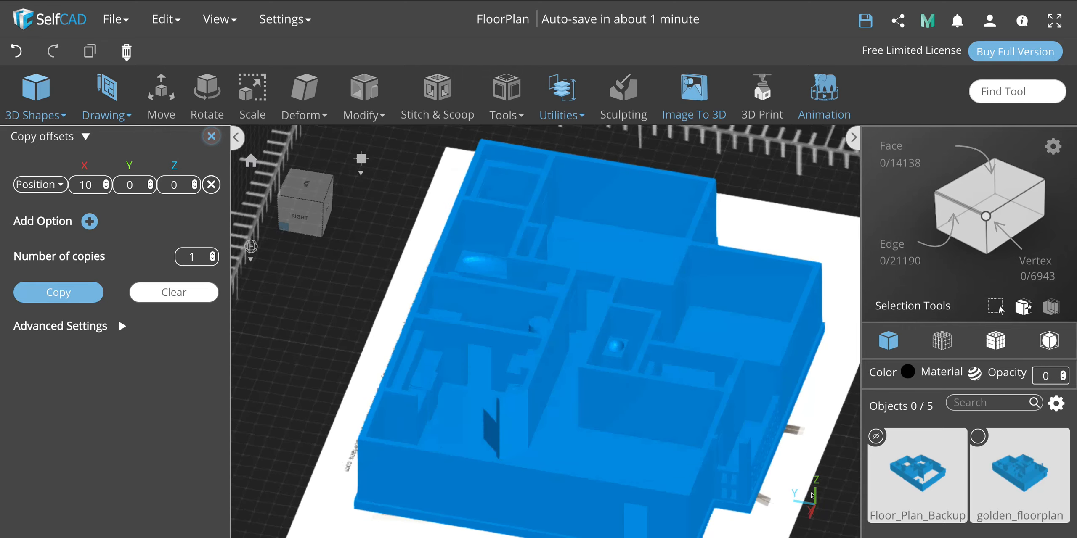
right_click_drag(794, 397, 794, 403)
right_click_drag(779, 439, 825, 460)
right_click_drag(797, 248, 500, 419)
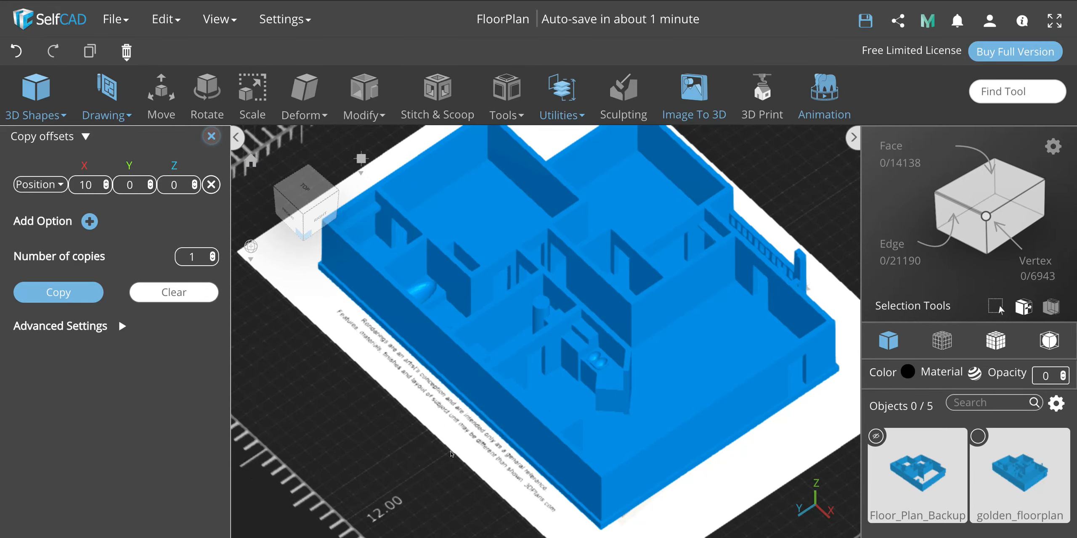
right_click_drag(432, 479, 577, 478)
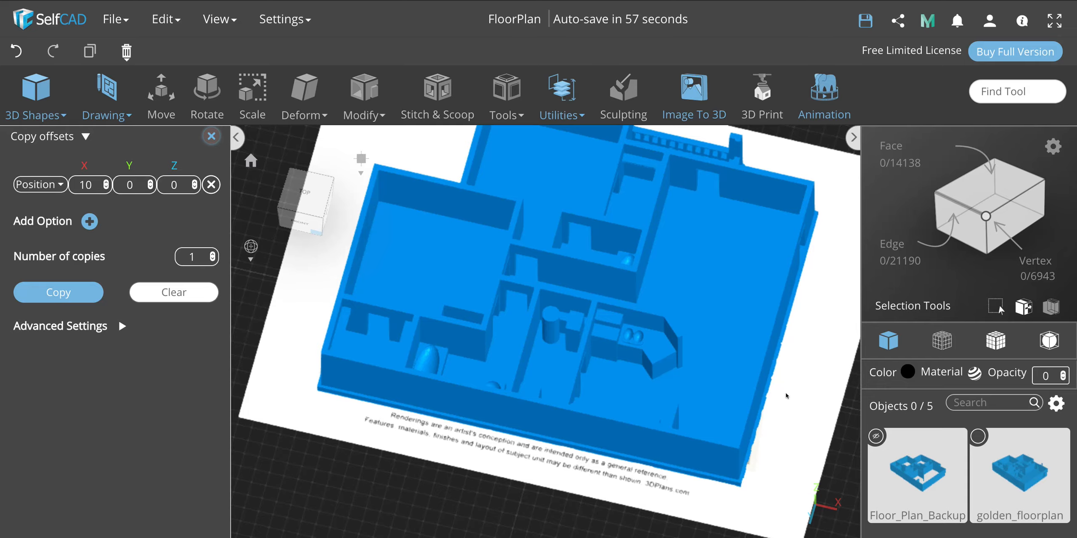
middle_click_drag(776, 408, 669, 264)
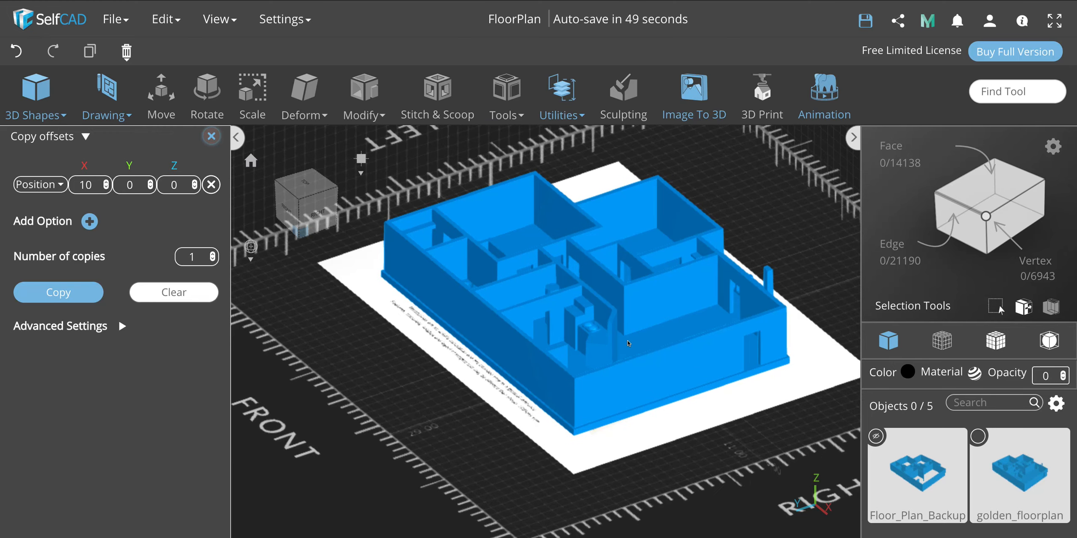